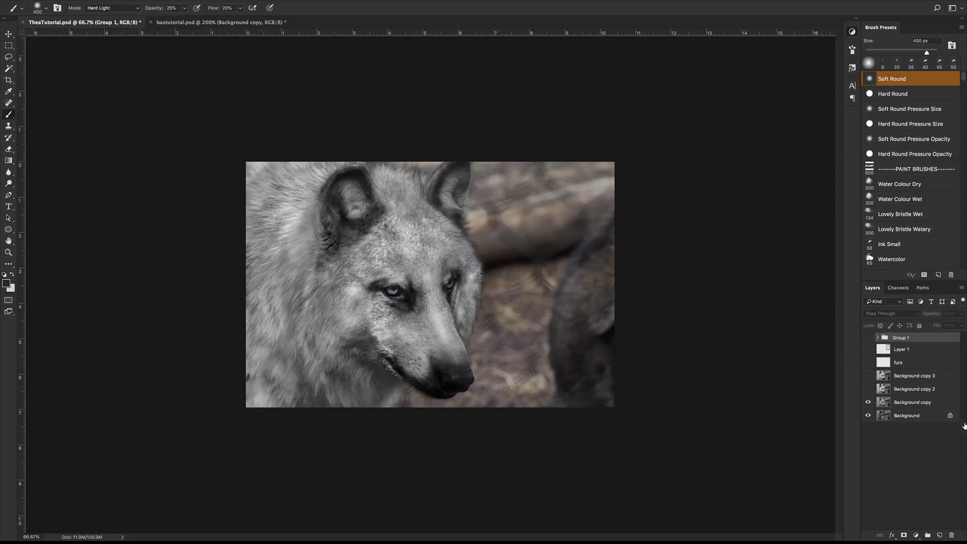
- Compare the edited wolf with the original by toggling Background copy, and show the reference drawing on Layer 1
click(868, 402)
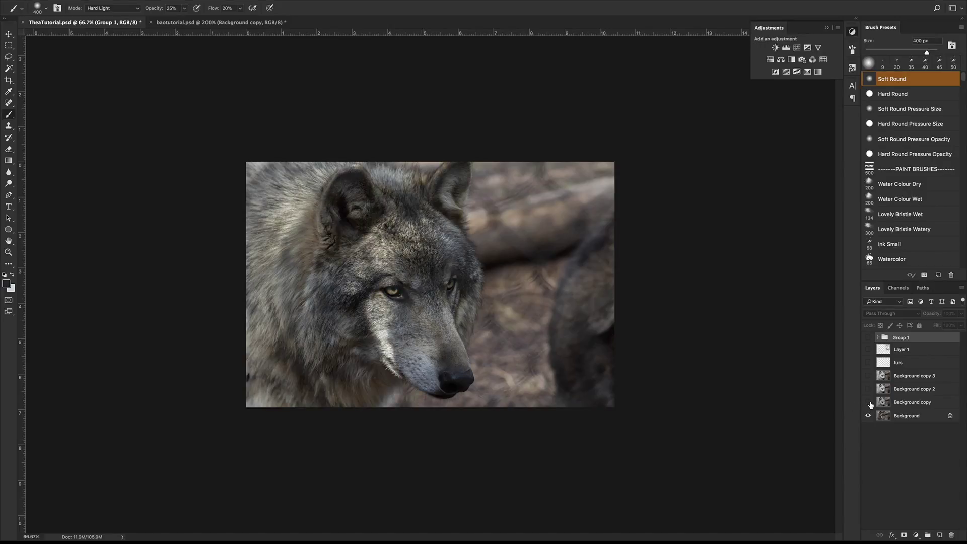
click(868, 402)
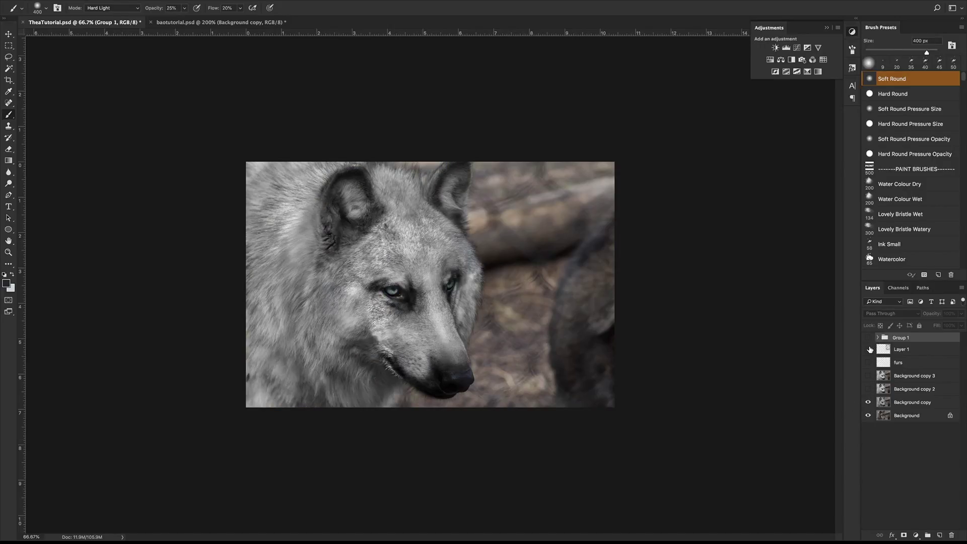
click(868, 349)
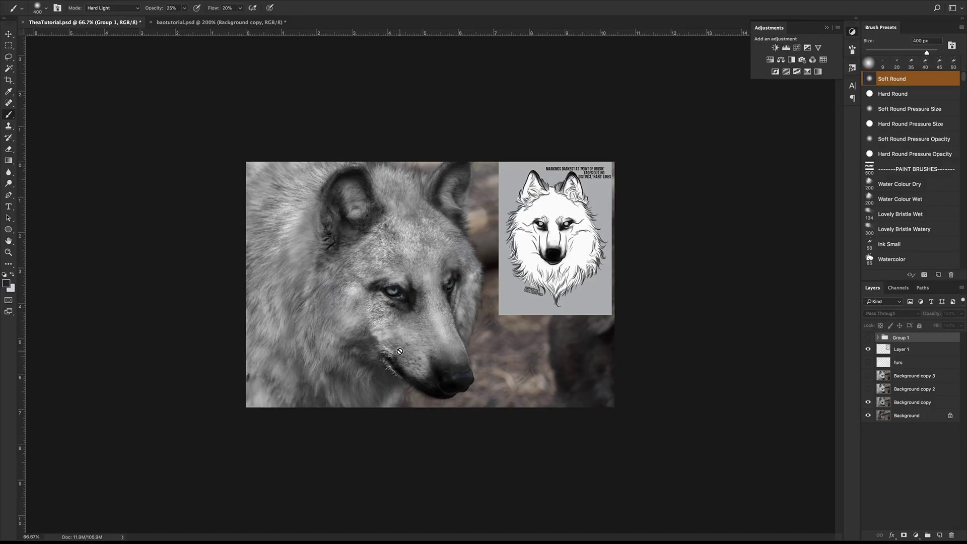
scroll(401, 351, up, 5)
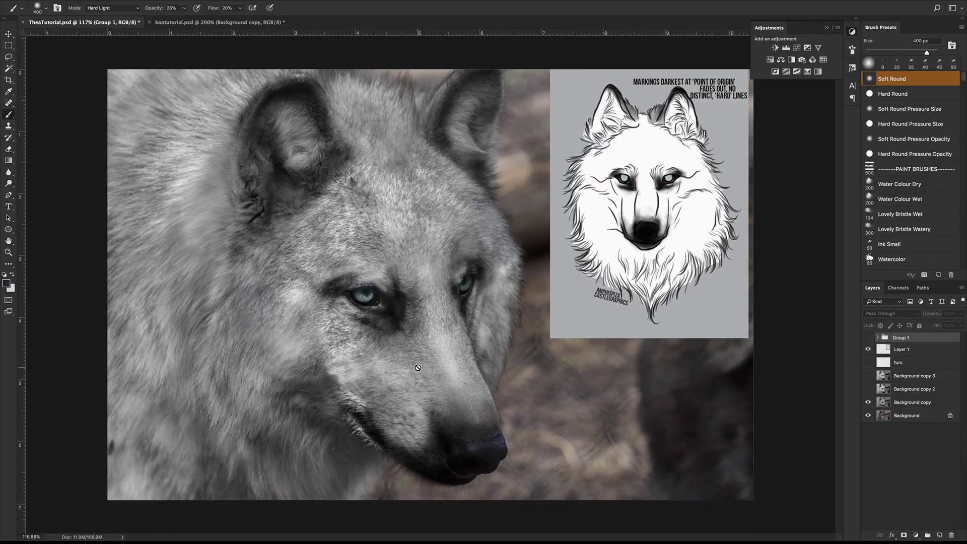
- Add a new empty layer directly above Background copy with Normal mode and 100% opacity
click(895, 403)
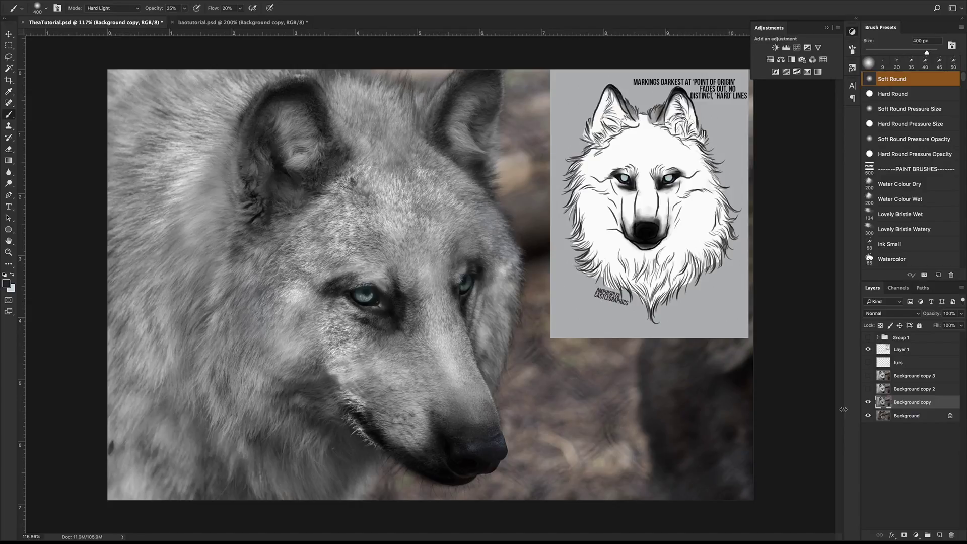
key(ctrl+shift+n)
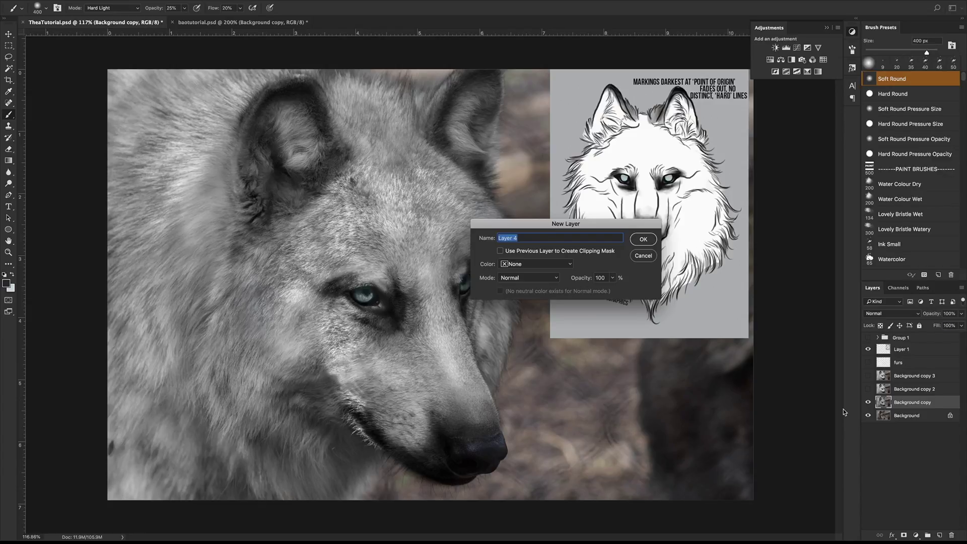
key(Return)
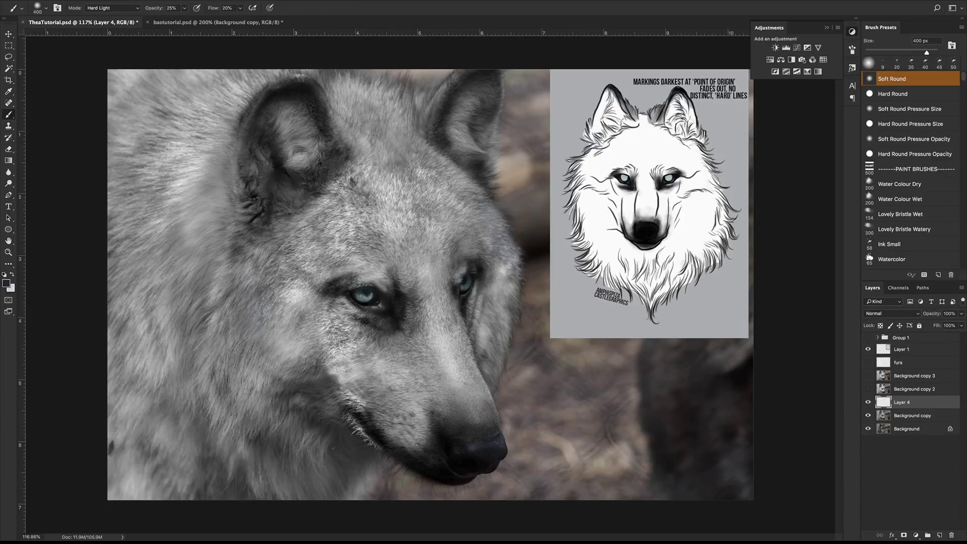
click(144, 0)
mouse_move(217, 0)
click(262, 1)
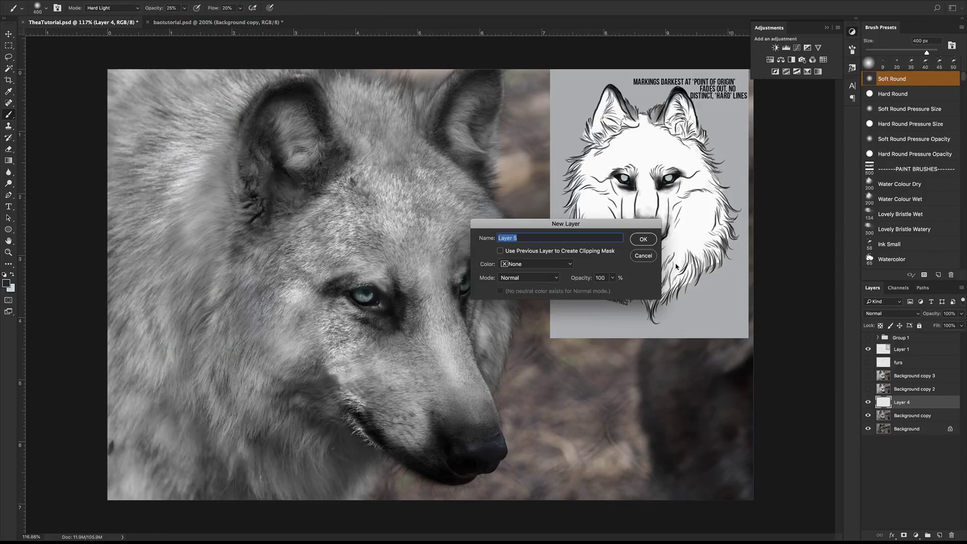
click(647, 253)
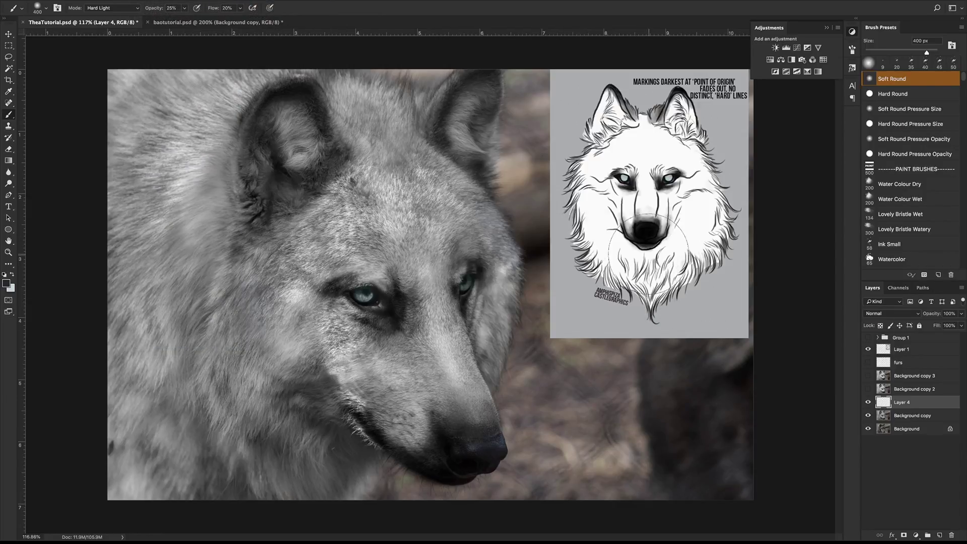
- Rename the new empty layer above Background copy as furs
double_click(902, 403)
text(furs)
key(Return)
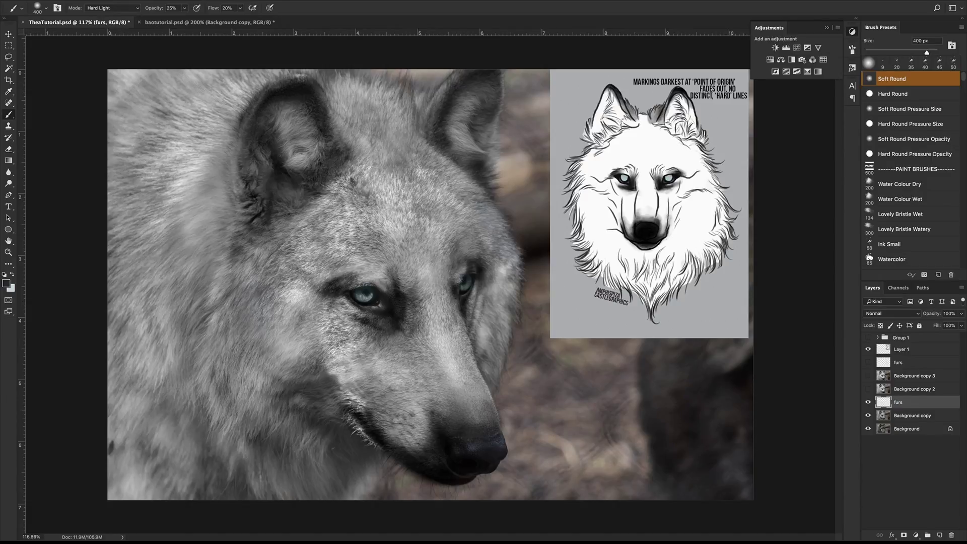
- Set the brush's blending mode to Normal and its opacity to 100%
click(119, 7)
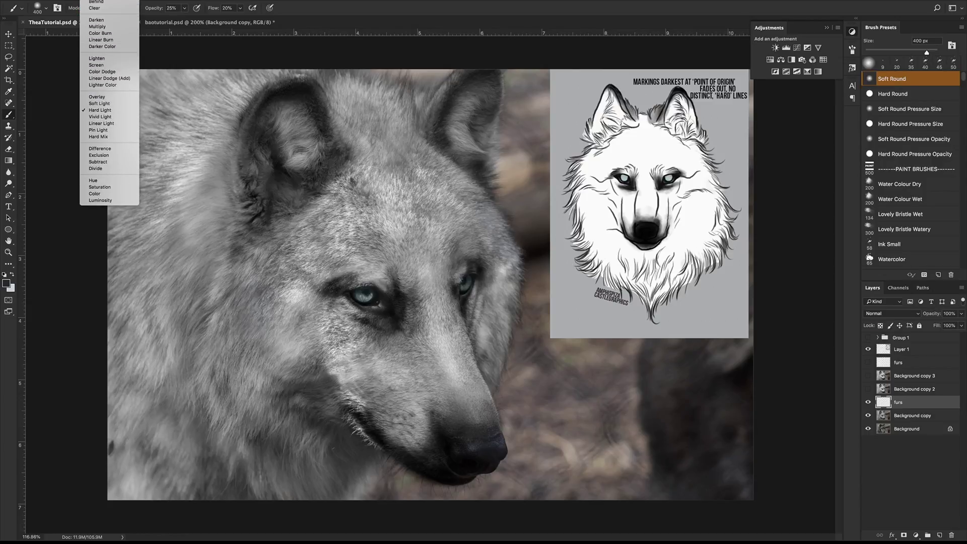
click(95, 0)
click(185, 8)
drag(185, 18, 246, 23)
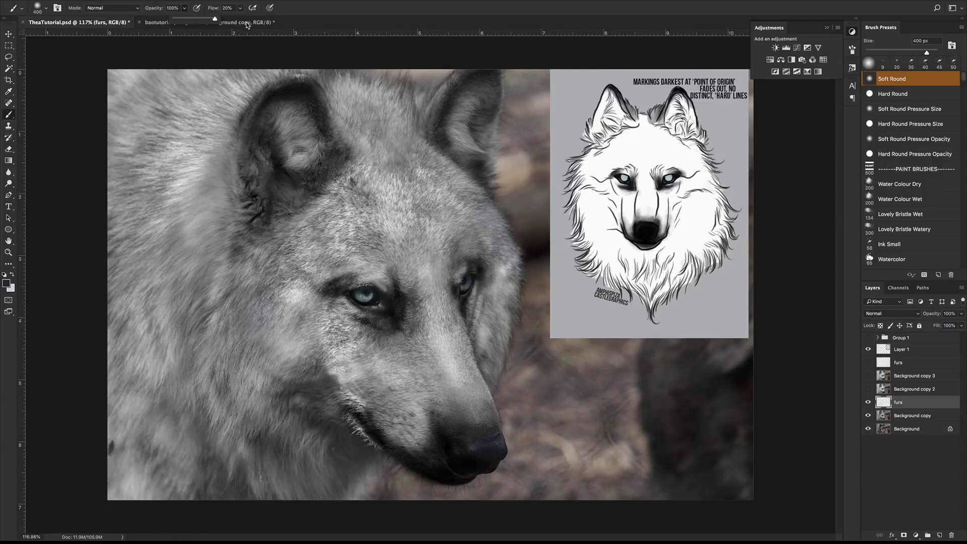
click(359, 20)
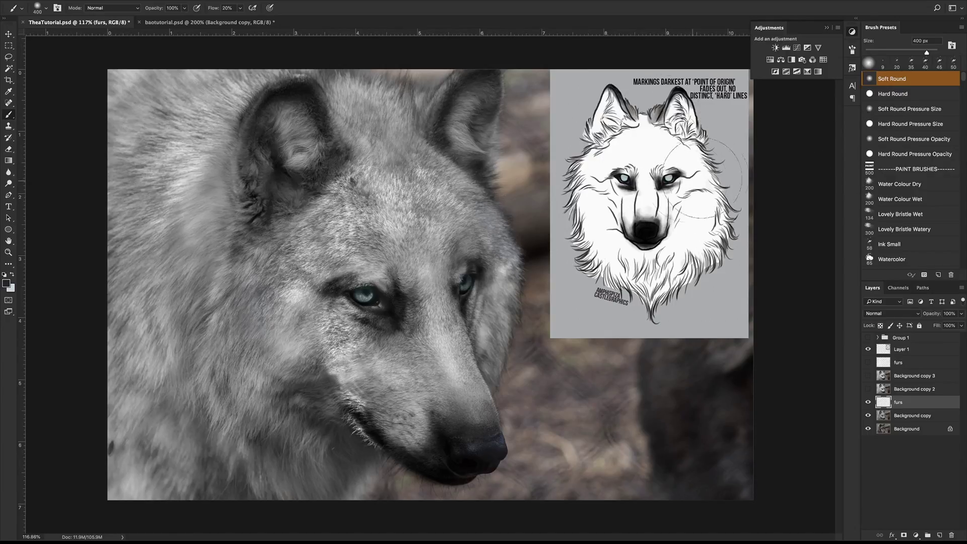
- Choose the Soft Round Pressure Size brush and shrink it to a fine tip
click(910, 110)
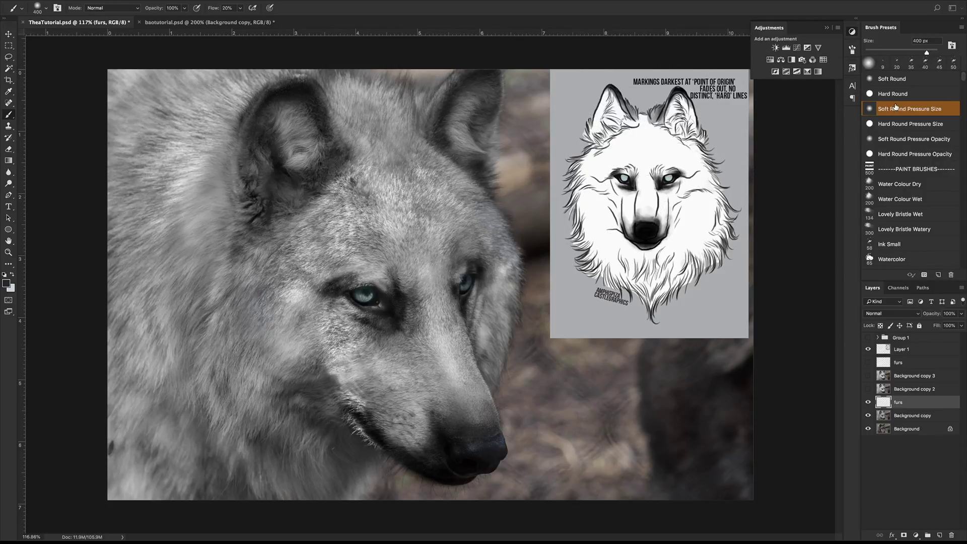
key(bracketleft)
key(bracketleft)
key(bracketleft)
key(bracketleft)
key(bracketleft)
key(bracketleft)
key(bracketleft)
key(bracketleft)
key(bracketleft)
key(bracketleft)
key(bracketleft)
key(bracketleft)
key(bracketleft)
key(bracketleft)
key(bracketleft)
- Set the foreground colour to white (ffffff) and reduce the brush size to 7 px
click(6, 284)
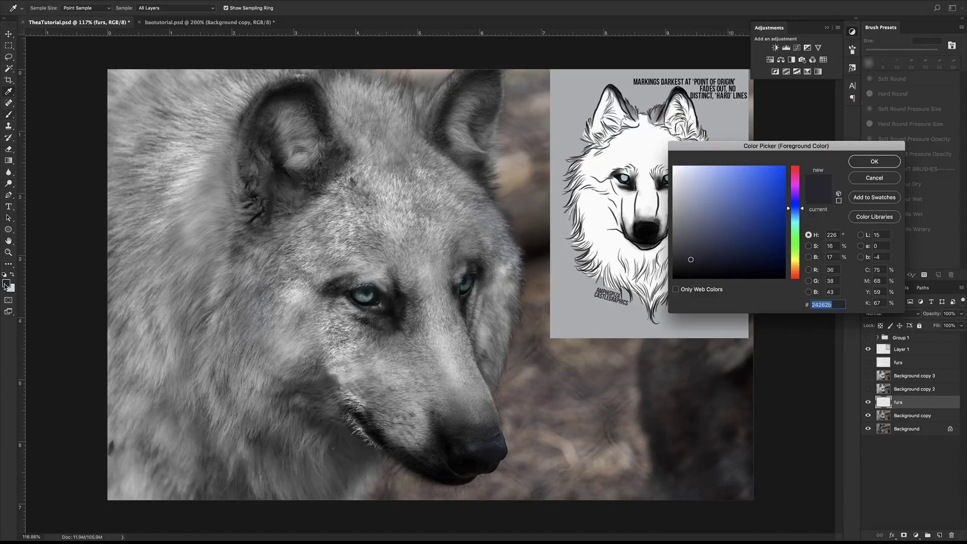
drag(713, 211, 678, 132)
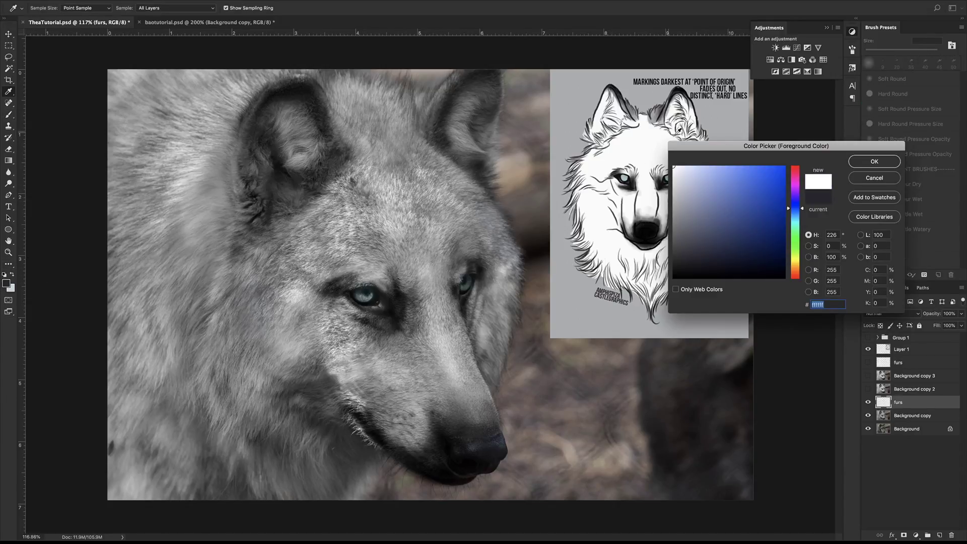
click(874, 164)
key(b)
key(bracketleft)
key(bracketleft)
key(bracketleft)
key(bracketleft)
key(bracketleft)
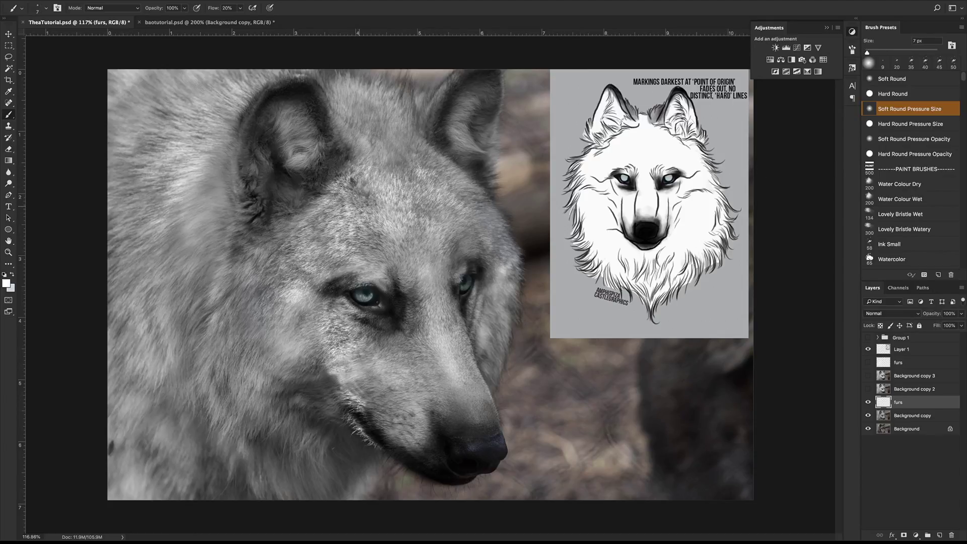
- Paint fine white hairs with a brush of about 5 px over the light tuft inside the wolf's nearer ear, following the fur direction
mouse_move(366, 246)
mouse_down()
mouse_move(410, 240)
mouse_move(464, 277)
mouse_up()
key(ctrl+z)
key(ctrl+equal)
key(ctrl+equal)
drag(415, 215, 554, 267)
drag(315, 55, 388, 294)
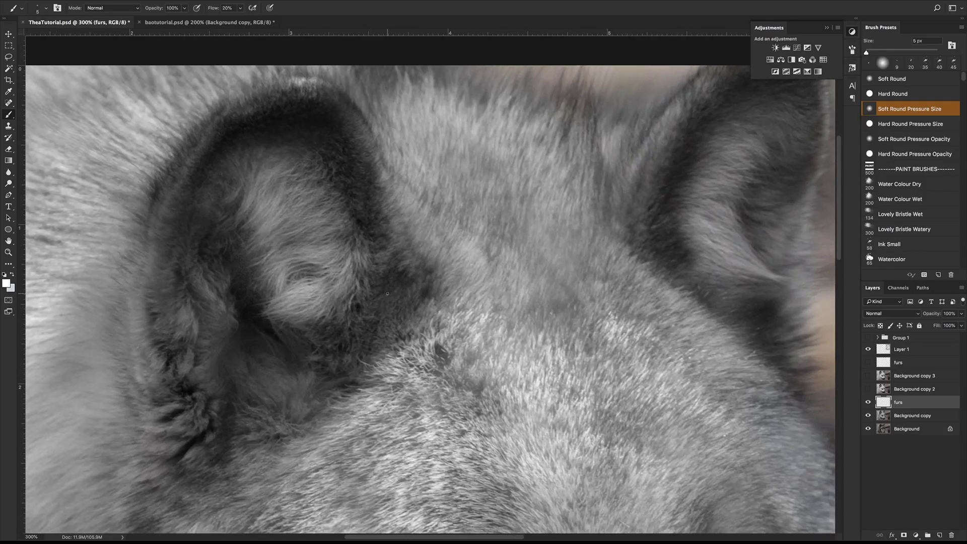
key(ctrl+minus)
drag(422, 340, 422, 211)
drag(400, 315, 380, 258)
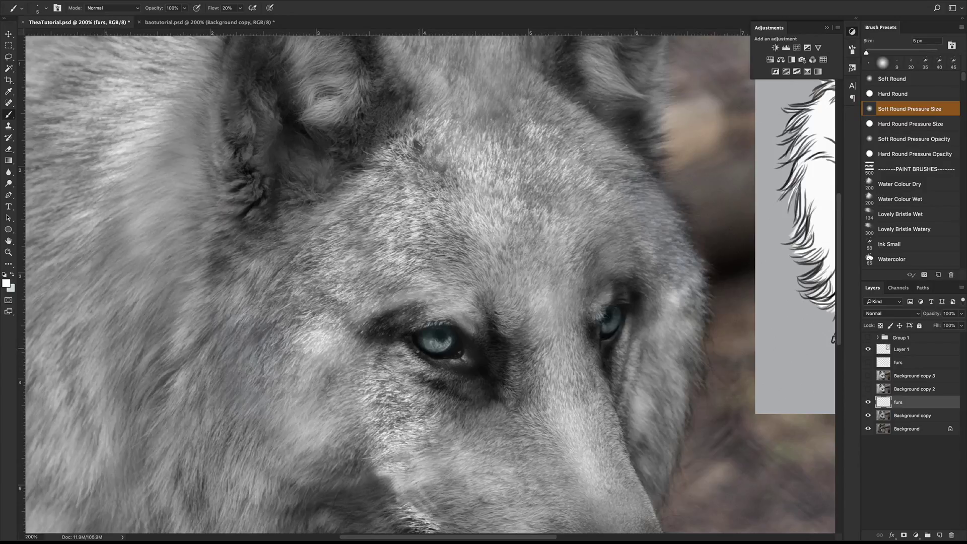
scroll(447, 246, up, 1)
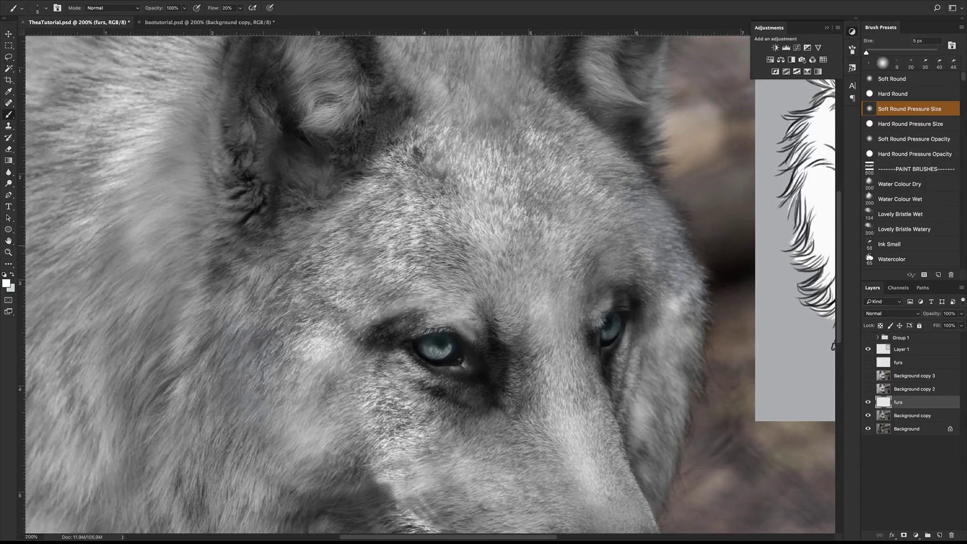
scroll(447, 246, left, 4)
scroll(447, 245, up, 1)
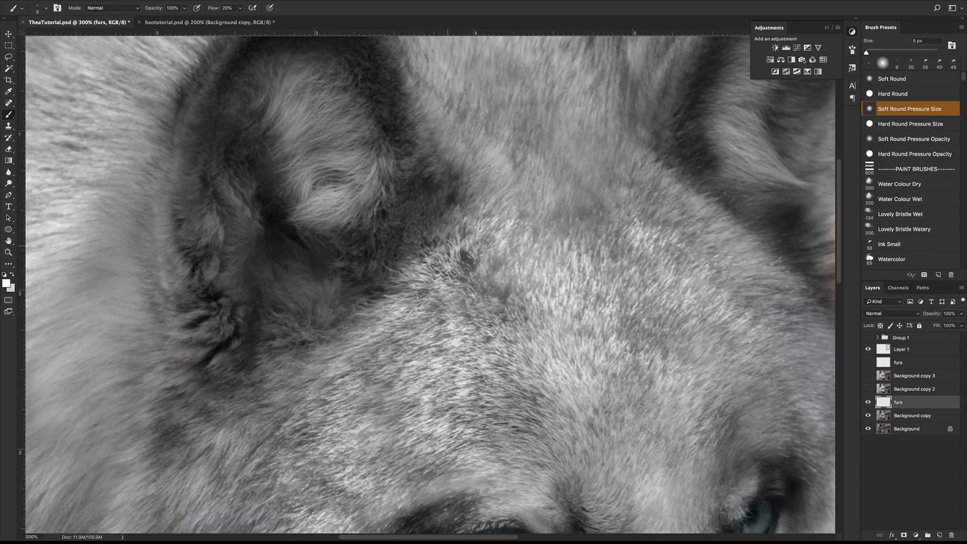
scroll(448, 245, up, 3)
scroll(447, 245, left, 4)
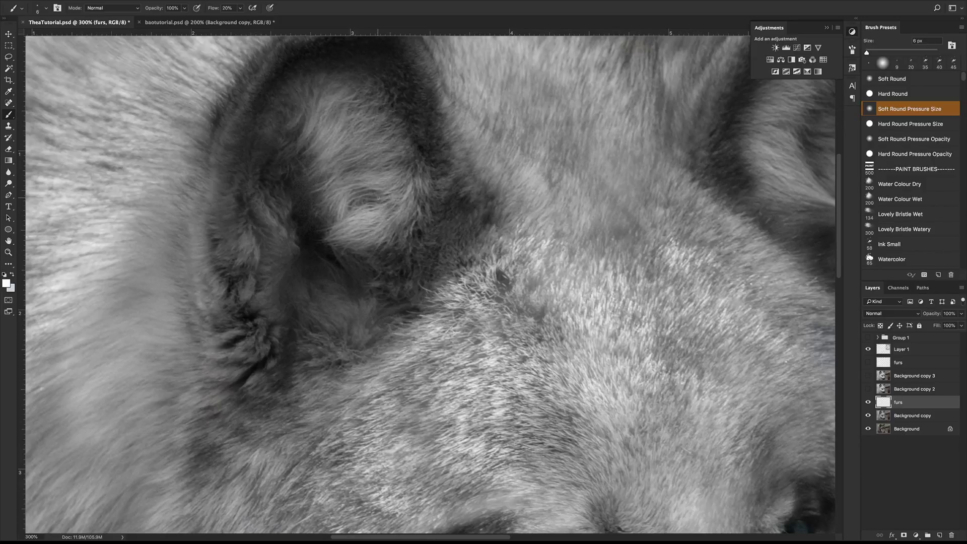
drag(380, 190, 352, 188)
mouse_move(376, 183)
mouse_down()
mouse_move(319, 195)
mouse_move(331, 186)
mouse_move(316, 201)
mouse_move(330, 210)
mouse_move(318, 214)
mouse_move(331, 195)
mouse_up()
drag(343, 183, 316, 212)
mouse_move(358, 157)
mouse_down()
mouse_move(331, 176)
mouse_move(336, 163)
mouse_up()
mouse_move(357, 154)
mouse_down()
mouse_move(321, 162)
mouse_move(335, 148)
mouse_move(307, 175)
mouse_move(339, 149)
mouse_move(310, 175)
mouse_up()
drag(343, 142, 320, 166)
drag(324, 126, 306, 154)
drag(331, 126, 311, 156)
mouse_move(328, 136)
mouse_down()
mouse_move(302, 161)
mouse_move(323, 144)
mouse_up()
drag(331, 131, 309, 154)
drag(319, 111, 303, 142)
mouse_move(311, 105)
mouse_down()
mouse_move(303, 128)
mouse_move(290, 130)
mouse_up()
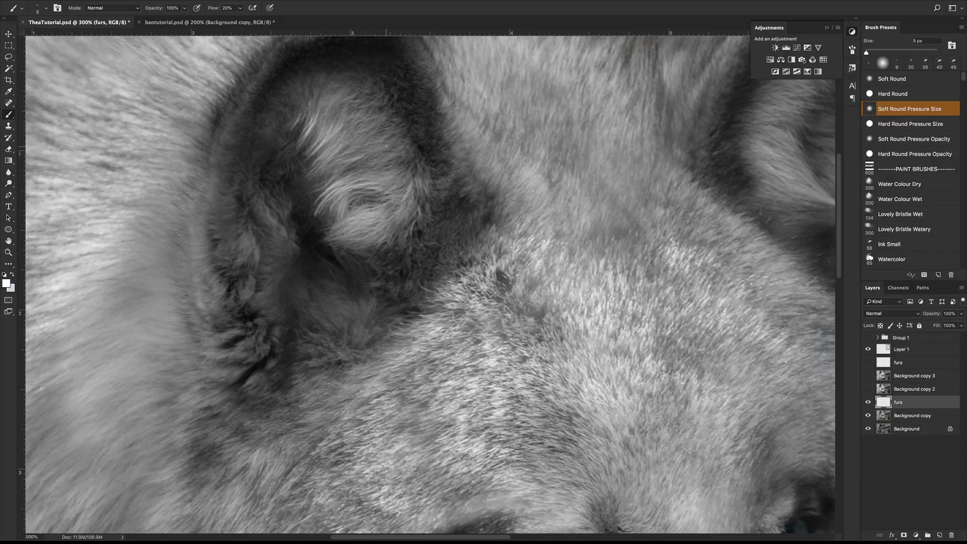
drag(360, 130, 345, 133)
mouse_move(367, 126)
mouse_down()
mouse_move(326, 124)
mouse_move(353, 109)
mouse_move(323, 109)
mouse_up()
drag(325, 107, 314, 121)
mouse_move(406, 190)
mouse_down()
mouse_move(395, 209)
mouse_move(382, 196)
mouse_up()
drag(398, 185, 371, 183)
mouse_move(384, 176)
mouse_down()
mouse_move(360, 180)
mouse_move(351, 172)
mouse_move(358, 164)
mouse_move(303, 182)
mouse_up()
drag(344, 156, 322, 168)
mouse_move(333, 160)
mouse_down()
mouse_move(308, 170)
mouse_move(328, 165)
mouse_up()
drag(334, 153, 305, 174)
drag(370, 206, 331, 225)
mouse_move(350, 227)
mouse_down()
mouse_move(324, 233)
mouse_move(328, 246)
mouse_up()
mouse_move(361, 236)
mouse_down()
mouse_move(320, 241)
mouse_move(365, 219)
mouse_move(384, 237)
mouse_move(310, 239)
mouse_move(355, 232)
mouse_move(311, 238)
mouse_move(352, 224)
mouse_move(308, 237)
mouse_move(356, 220)
mouse_move(317, 243)
mouse_move(346, 239)
mouse_move(301, 240)
mouse_move(349, 232)
mouse_move(350, 201)
mouse_move(331, 206)
mouse_up()
drag(335, 200, 312, 215)
drag(357, 170, 321, 193)
drag(355, 162, 318, 190)
drag(329, 181, 313, 193)
drag(352, 163, 314, 187)
mouse_move(390, 144)
mouse_down()
mouse_move(377, 127)
mouse_move(341, 152)
mouse_up()
drag(358, 146, 330, 158)
mouse_move(362, 145)
mouse_down()
mouse_move(331, 157)
mouse_move(348, 129)
mouse_move(328, 139)
mouse_up()
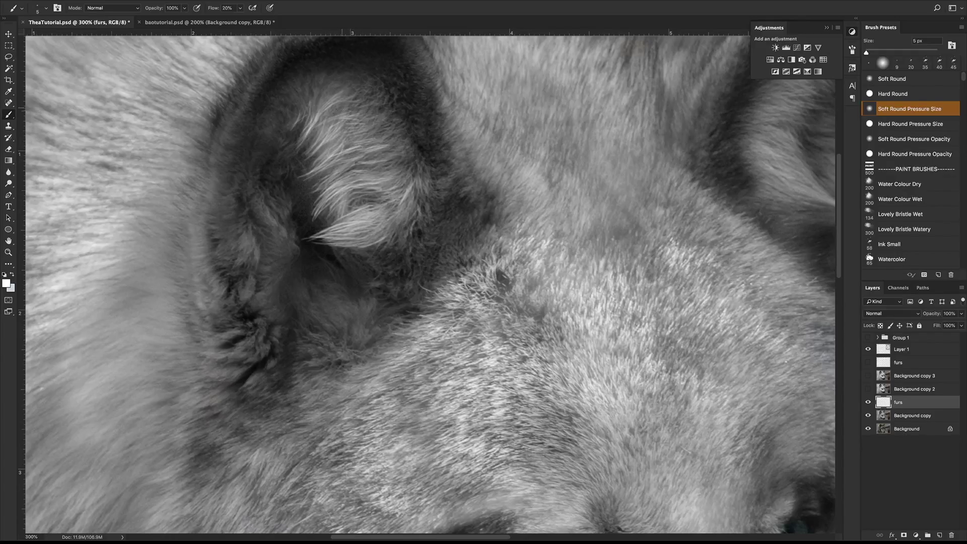
mouse_move(333, 107)
mouse_down()
mouse_move(312, 123)
mouse_move(323, 86)
mouse_move(309, 109)
mouse_move(332, 87)
mouse_move(314, 109)
mouse_move(330, 92)
mouse_move(303, 96)
mouse_up()
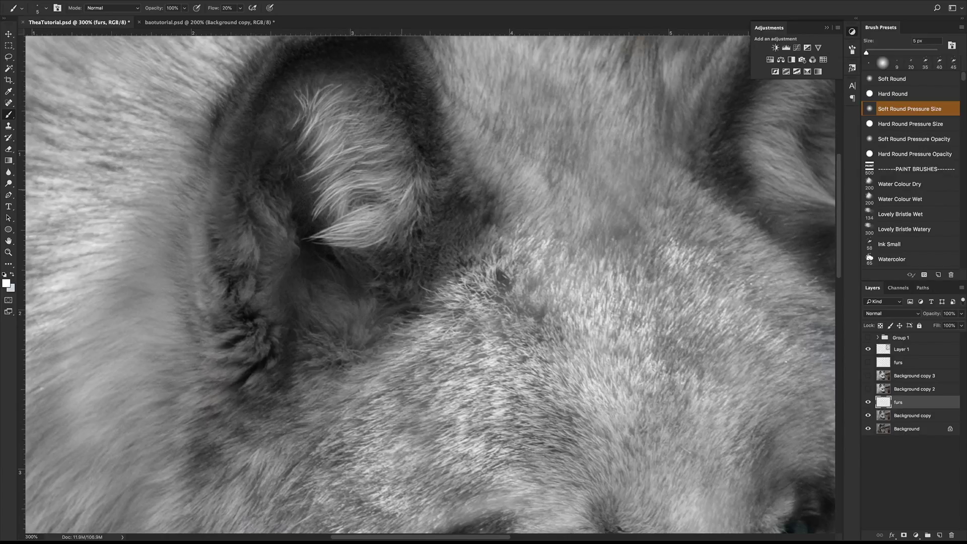
mouse_move(415, 199)
mouse_down()
mouse_move(420, 179)
mouse_move(428, 197)
mouse_move(400, 207)
mouse_up()
drag(401, 173, 383, 180)
drag(393, 166, 371, 167)
drag(386, 164, 373, 164)
mouse_move(398, 158)
mouse_down()
mouse_move(371, 130)
mouse_move(378, 123)
mouse_move(354, 134)
mouse_move(364, 119)
mouse_move(343, 126)
mouse_move(358, 122)
mouse_move(342, 177)
mouse_move(348, 171)
mouse_move(313, 188)
mouse_move(351, 161)
mouse_move(313, 201)
mouse_up()
drag(345, 169, 313, 200)
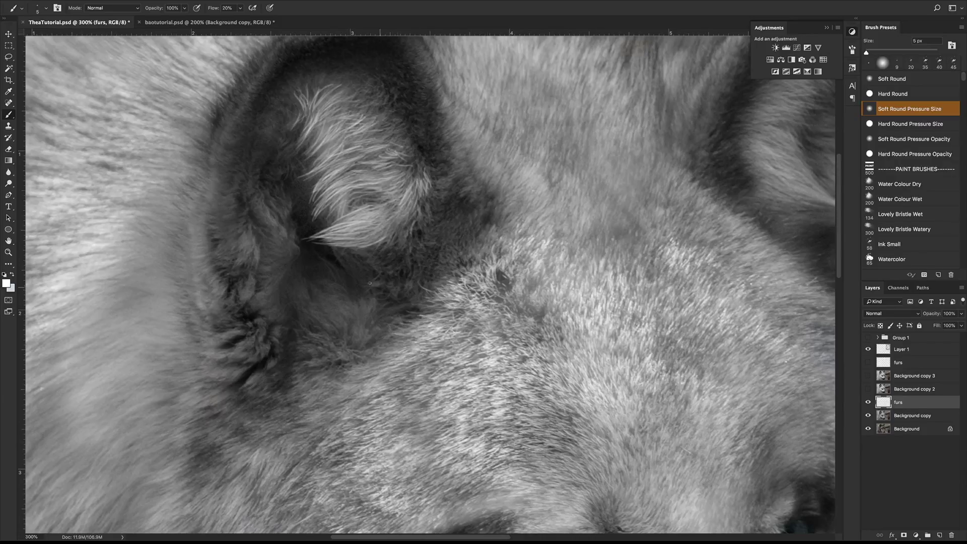
- Paint fine white hairs fanning out from the lower edge of the inner-ear tuft and up along its right side
scroll(386, 332, down, 3)
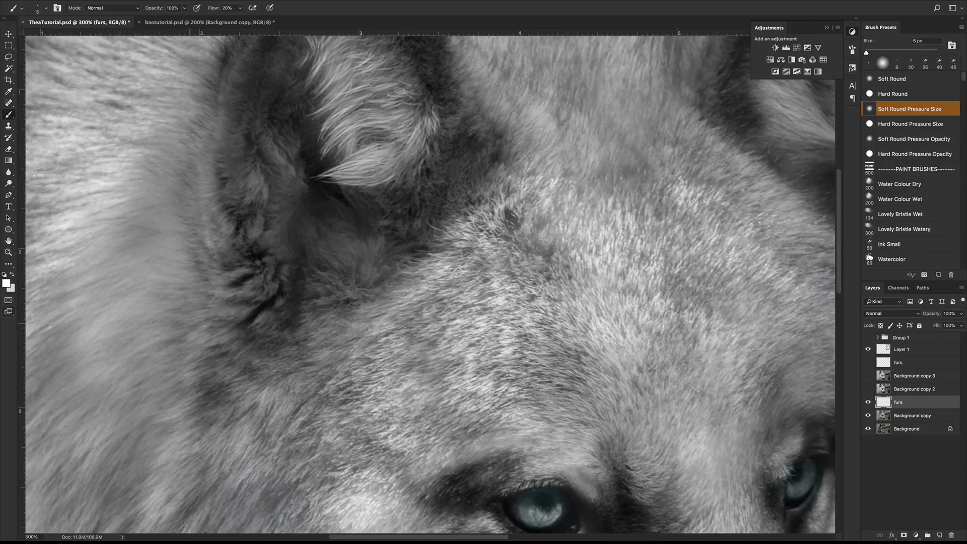
drag(332, 189, 358, 210)
drag(338, 186, 358, 204)
mouse_move(336, 186)
mouse_down()
mouse_move(367, 208)
mouse_move(388, 204)
mouse_up()
drag(352, 187, 369, 194)
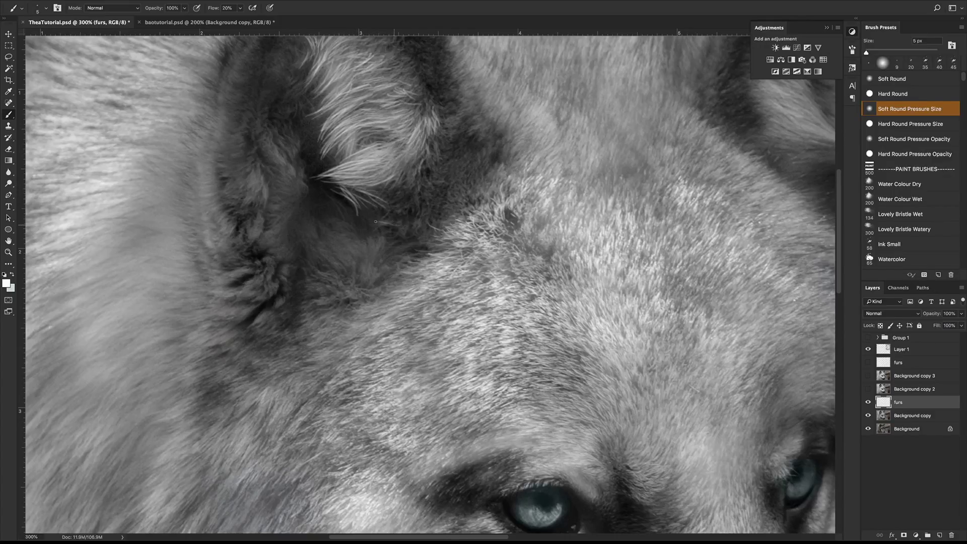
mouse_move(376, 194)
mouse_down()
mouse_move(400, 202)
mouse_move(396, 192)
mouse_up()
mouse_move(364, 187)
mouse_down()
mouse_move(382, 191)
mouse_move(405, 172)
mouse_move(419, 174)
mouse_move(421, 159)
mouse_up()
drag(419, 173, 430, 154)
mouse_move(429, 159)
mouse_down()
mouse_move(436, 144)
mouse_move(364, 103)
mouse_up()
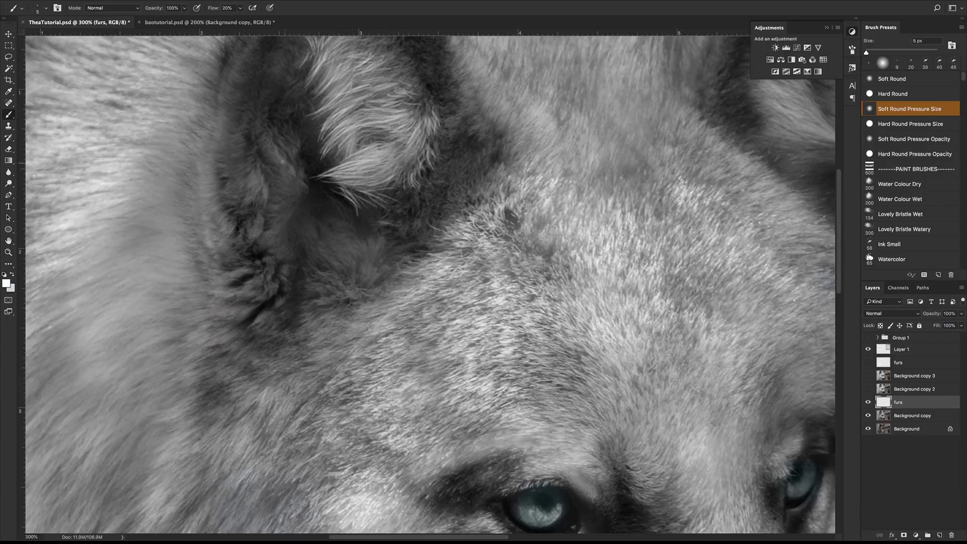
- Add a few short white hairs on the left inner side of the nearer ear, beside the dark hollow
drag(289, 164, 266, 151)
drag(302, 148, 292, 134)
drag(307, 148, 293, 136)
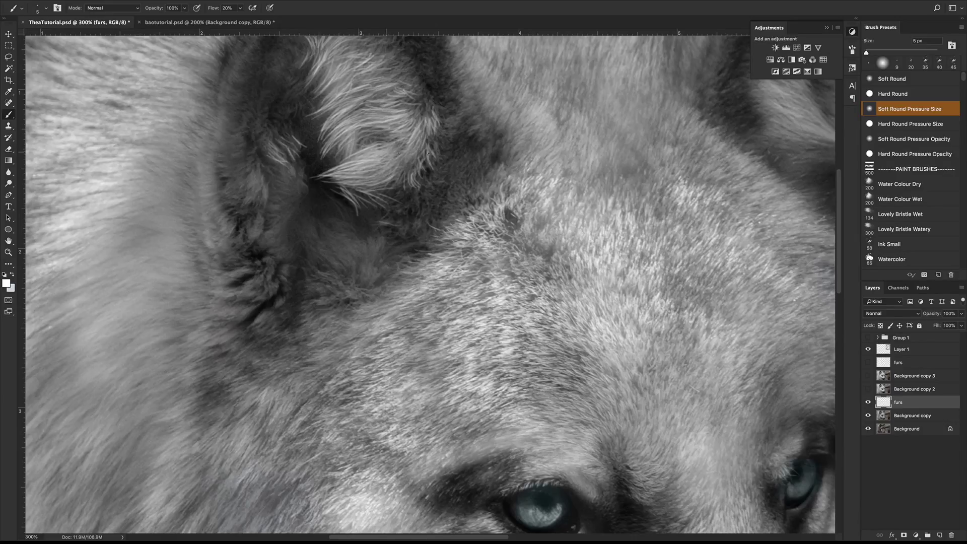
- Switch to the Lovely Bristle Watery brush and reduce its size to 15 px
click(906, 230)
key(bracketleft)
key(bracketleft)
key(bracketleft)
key(bracketleft)
key(bracketleft)
key(bracketleft)
key(bracketleft)
key(bracketleft)
key(bracketleft)
key(bracketleft)
key(bracketleft)
key(bracketleft)
key(bracketleft)
key(bracketleft)
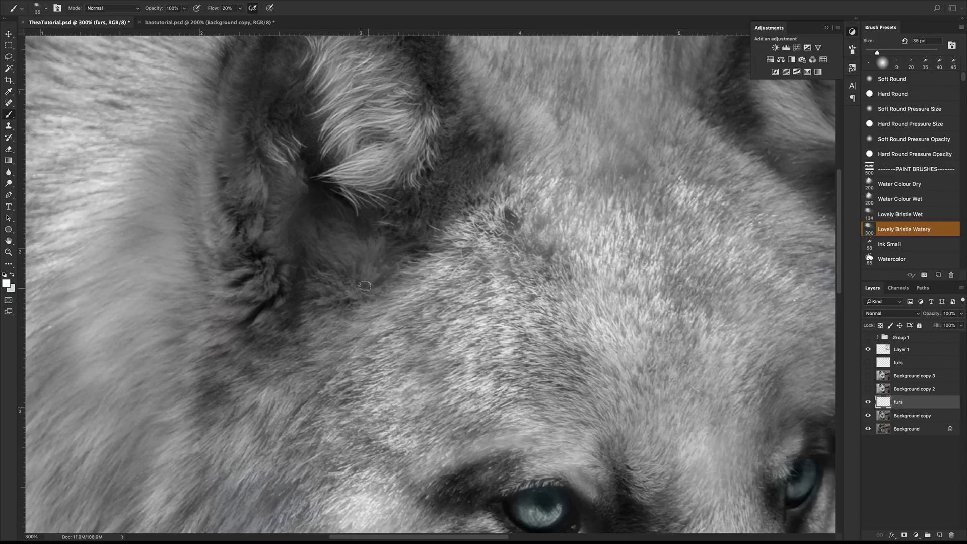
scroll(364, 285, up, 1)
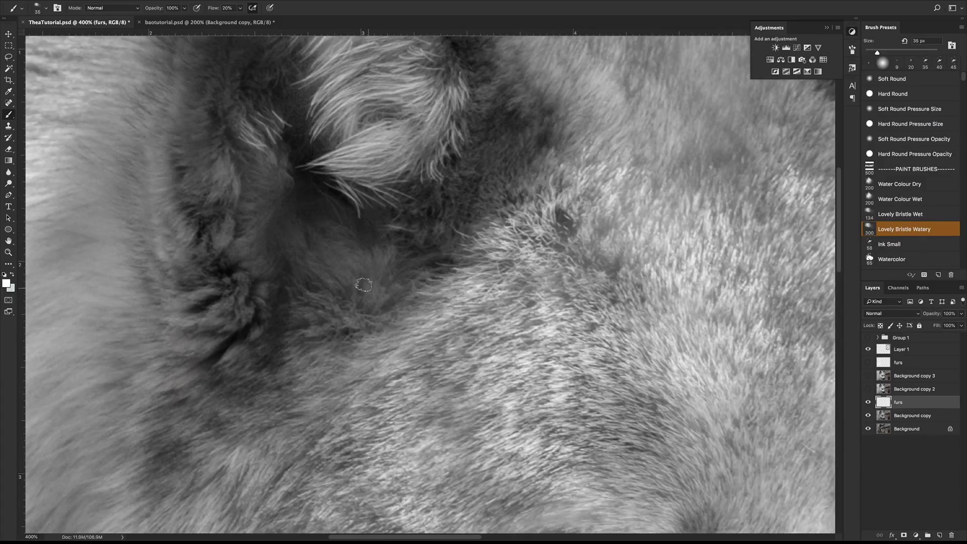
key(bracketleft)
key(bracketleft)
key(bracketleft)
key(bracketleft)
- Paint soft white bristle strokes over the fur in the lower part of the nearer ear and just below its dark hollow
mouse_move(385, 269)
mouse_down()
mouse_move(391, 241)
mouse_move(365, 245)
mouse_up()
drag(370, 285, 360, 244)
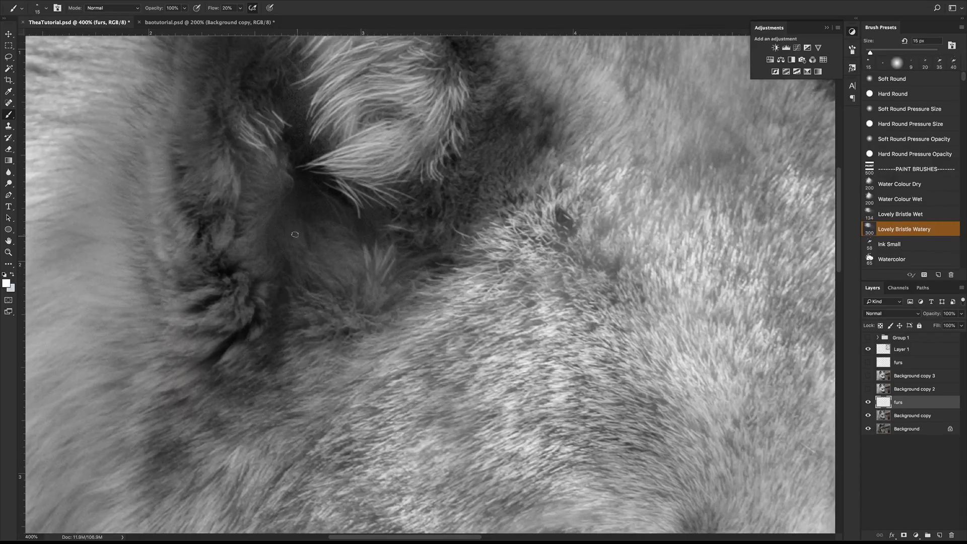
drag(292, 225, 296, 195)
drag(285, 228, 294, 189)
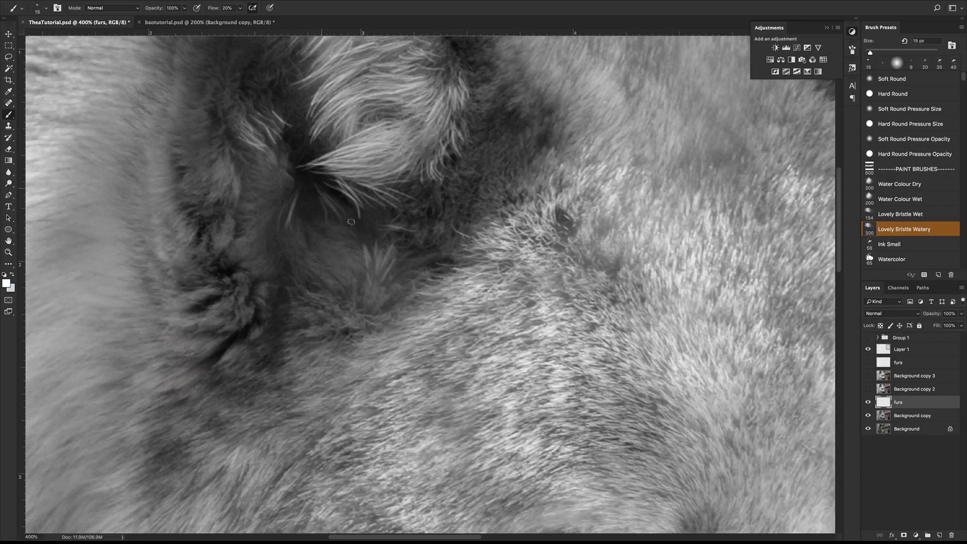
mouse_move(321, 199)
mouse_down()
mouse_move(347, 239)
mouse_move(329, 240)
mouse_move(349, 255)
mouse_up()
mouse_move(366, 300)
mouse_down()
mouse_move(404, 284)
mouse_move(385, 282)
mouse_move(398, 270)
mouse_move(375, 232)
mouse_up()
drag(374, 265, 369, 235)
drag(369, 282, 378, 244)
drag(352, 266, 345, 249)
drag(336, 294, 316, 275)
mouse_move(330, 283)
mouse_down()
mouse_move(313, 271)
mouse_move(324, 264)
mouse_move(315, 235)
mouse_up()
drag(336, 266, 321, 240)
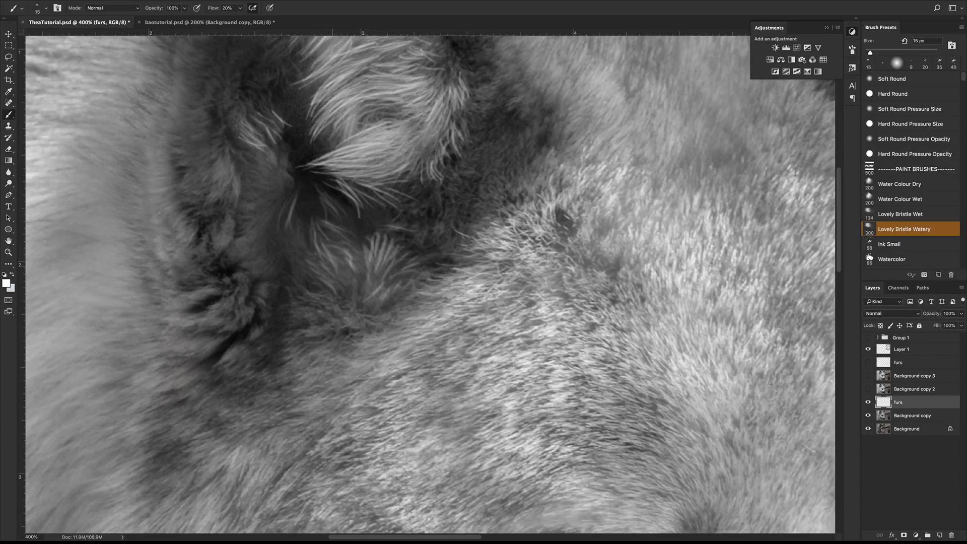
- Paint white hairs fanning out to the left of and below the dark hollow in the nearer ear
drag(274, 205, 248, 240)
mouse_move(281, 197)
mouse_down()
mouse_move(248, 228)
mouse_move(264, 165)
mouse_move(256, 176)
mouse_up()
drag(294, 196, 265, 173)
mouse_move(283, 185)
mouse_down()
mouse_move(233, 198)
mouse_move(238, 152)
mouse_up()
drag(242, 268, 282, 259)
drag(267, 257, 287, 207)
drag(270, 239, 296, 196)
- Brighten the inner-ear tuft with more white hairs along its lower part, left edge and lower right fringe
drag(386, 145, 350, 161)
mouse_move(381, 135)
mouse_down()
mouse_move(361, 156)
mouse_move(301, 165)
mouse_up()
mouse_move(348, 108)
mouse_down()
mouse_move(305, 145)
mouse_move(322, 151)
mouse_move(325, 143)
mouse_up()
drag(346, 68, 304, 107)
mouse_move(342, 64)
mouse_down()
mouse_move(316, 74)
mouse_move(350, 51)
mouse_move(293, 92)
mouse_up()
drag(352, 50, 292, 89)
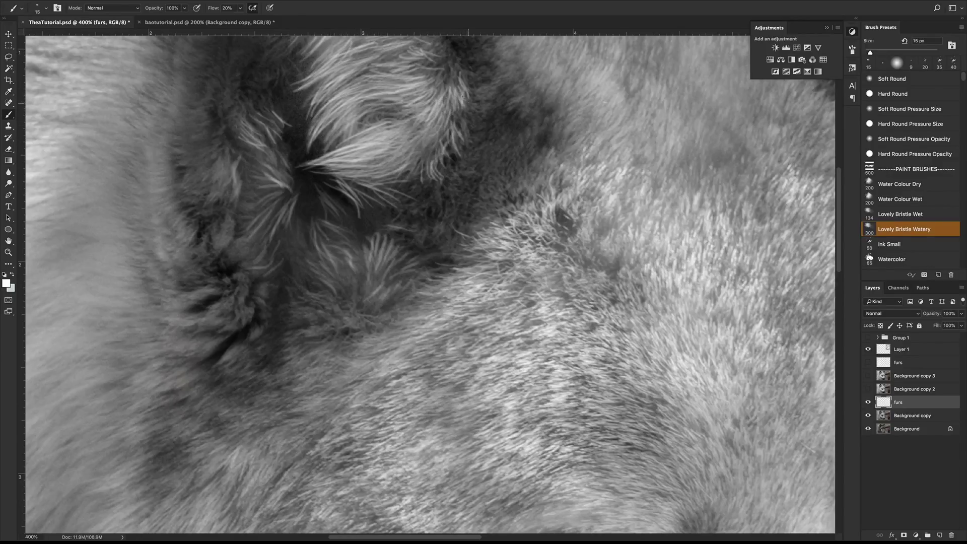
mouse_move(430, 155)
mouse_down()
mouse_move(422, 181)
mouse_move(435, 172)
mouse_up()
mouse_move(461, 131)
mouse_down()
mouse_move(452, 146)
mouse_move(458, 140)
mouse_up()
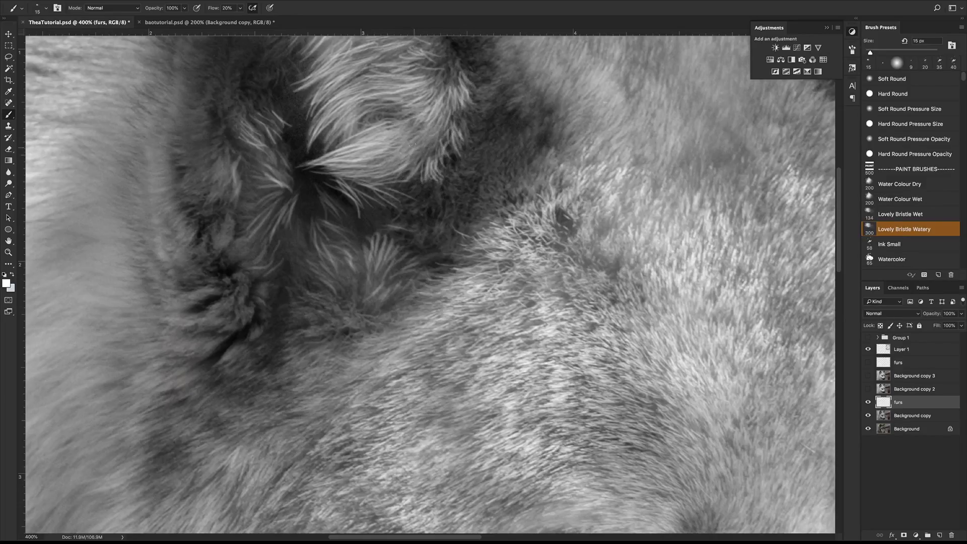
drag(403, 129, 358, 124)
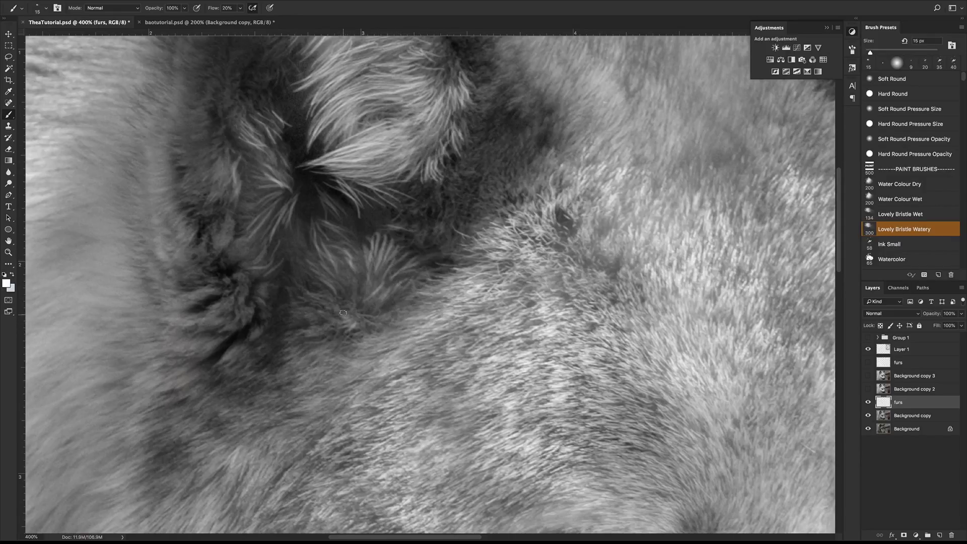
- Paint white hairs over the fur at the base of the nearer ear and around its dark lower-left fold
mouse_move(324, 300)
mouse_down()
mouse_move(300, 301)
mouse_move(299, 339)
mouse_move(297, 305)
mouse_move(276, 284)
mouse_move(274, 293)
mouse_up()
mouse_move(257, 294)
mouse_down()
mouse_move(272, 302)
mouse_move(257, 341)
mouse_move(241, 329)
mouse_up()
mouse_move(241, 318)
mouse_down()
mouse_move(233, 332)
mouse_move(200, 327)
mouse_up()
mouse_move(237, 284)
mouse_down()
mouse_move(248, 297)
mouse_move(247, 278)
mouse_move(247, 289)
mouse_move(190, 292)
mouse_up()
drag(213, 276, 196, 283)
drag(215, 277, 197, 266)
drag(226, 235, 227, 222)
- Paint white hairs up the left inner side of the nearer ear, plus a few beside and below the hollow
drag(226, 248, 222, 229)
mouse_move(212, 260)
mouse_down()
mouse_move(230, 218)
mouse_move(220, 185)
mouse_up()
drag(201, 207, 193, 201)
drag(216, 200, 211, 191)
mouse_move(226, 201)
mouse_down()
mouse_move(223, 179)
mouse_move(203, 180)
mouse_up()
mouse_move(210, 193)
mouse_down()
mouse_move(191, 180)
mouse_move(213, 166)
mouse_up()
drag(189, 175, 215, 158)
drag(192, 166, 215, 150)
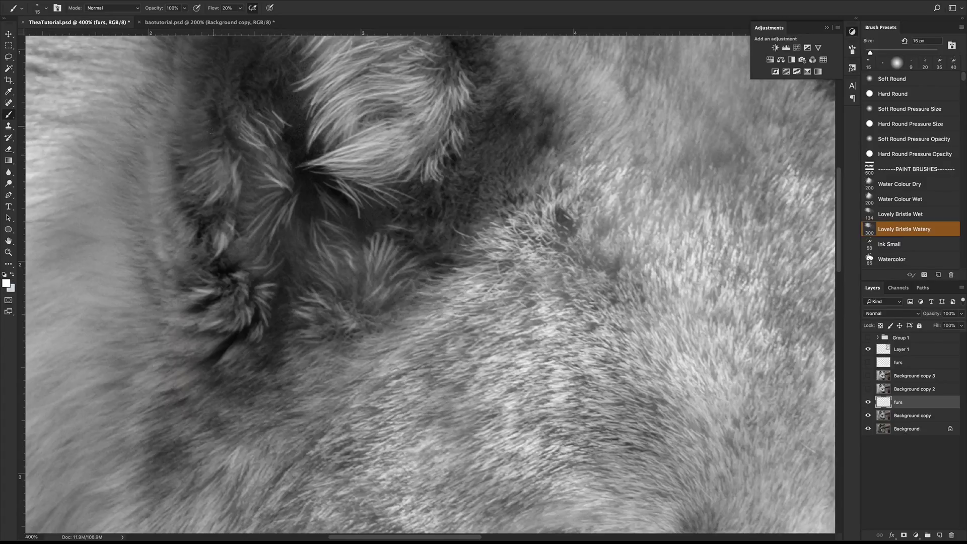
mouse_move(244, 207)
mouse_down()
mouse_move(278, 165)
mouse_move(298, 173)
mouse_move(287, 185)
mouse_up()
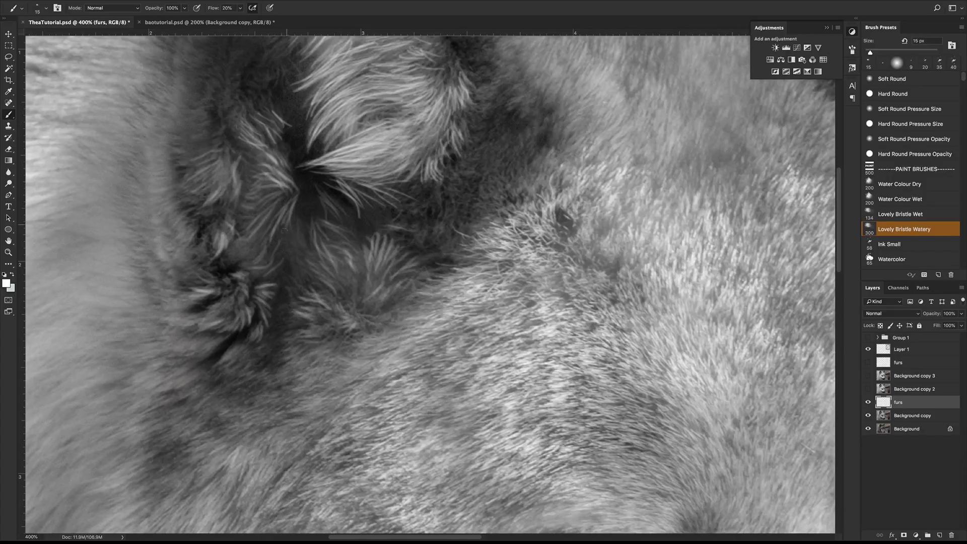
drag(291, 241, 298, 221)
mouse_move(297, 262)
mouse_down()
mouse_move(298, 216)
mouse_move(286, 218)
mouse_up()
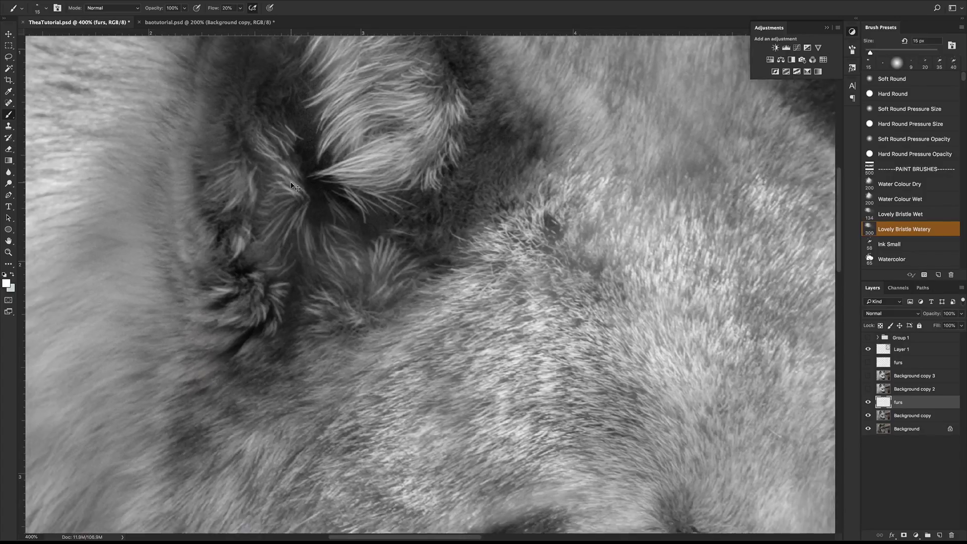
- Paint short white hairs on the upper left inner side of the nearer ear and along its left rim
scroll(295, 188, down, 4)
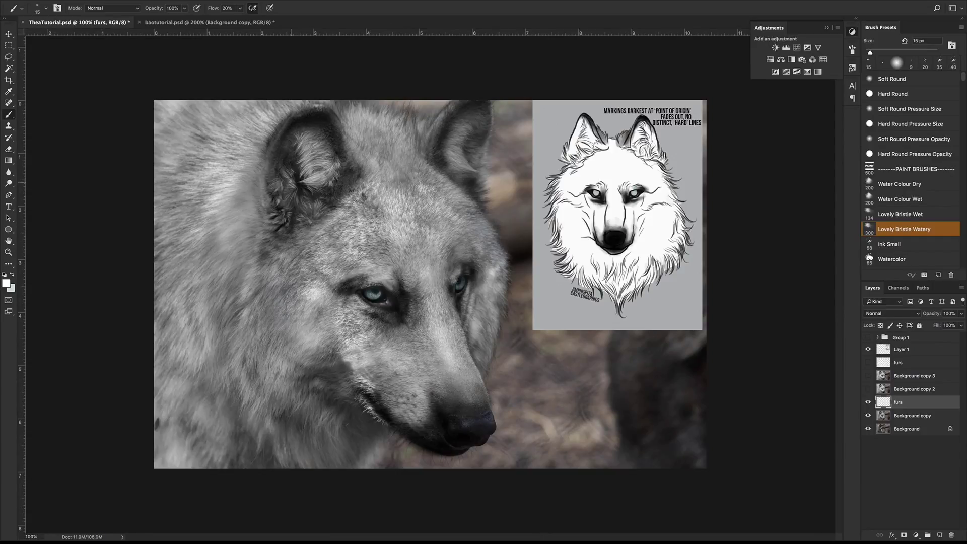
key(super+equal)
key(super+equal)
scroll(291, 183, up, 5)
scroll(291, 184, left, 6)
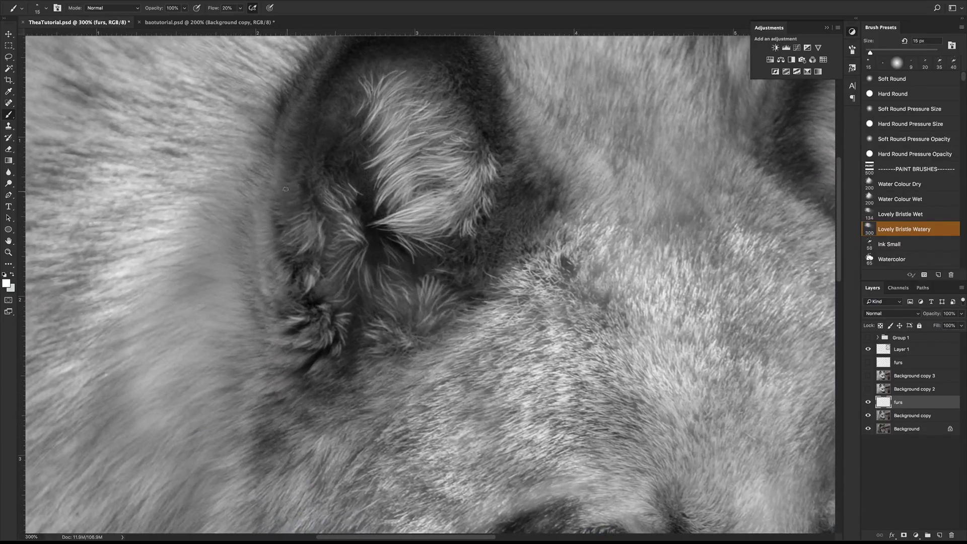
mouse_move(292, 174)
mouse_down()
mouse_move(300, 161)
mouse_move(318, 168)
mouse_move(341, 114)
mouse_move(353, 133)
mouse_move(340, 163)
mouse_up()
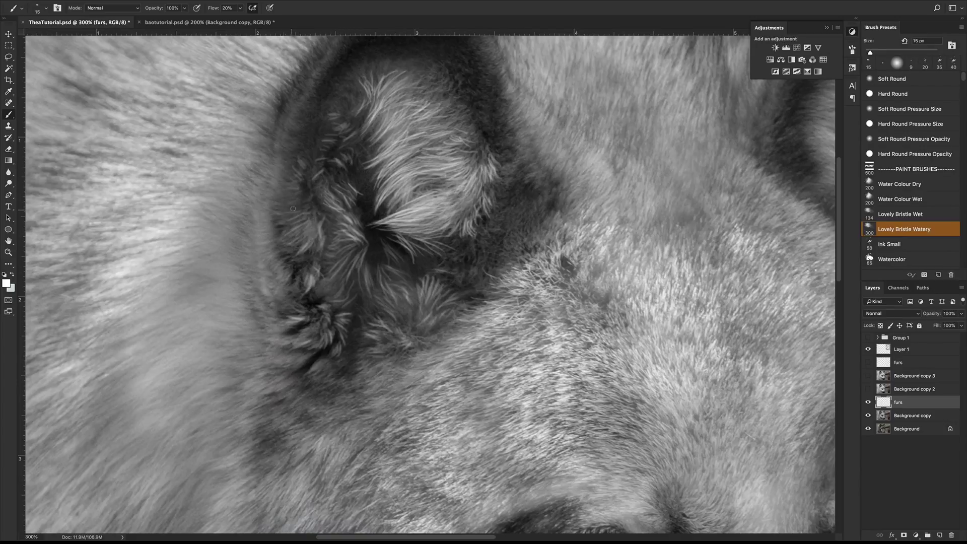
mouse_move(283, 180)
mouse_down()
mouse_move(272, 116)
mouse_move(297, 83)
mouse_up()
drag(279, 215, 288, 183)
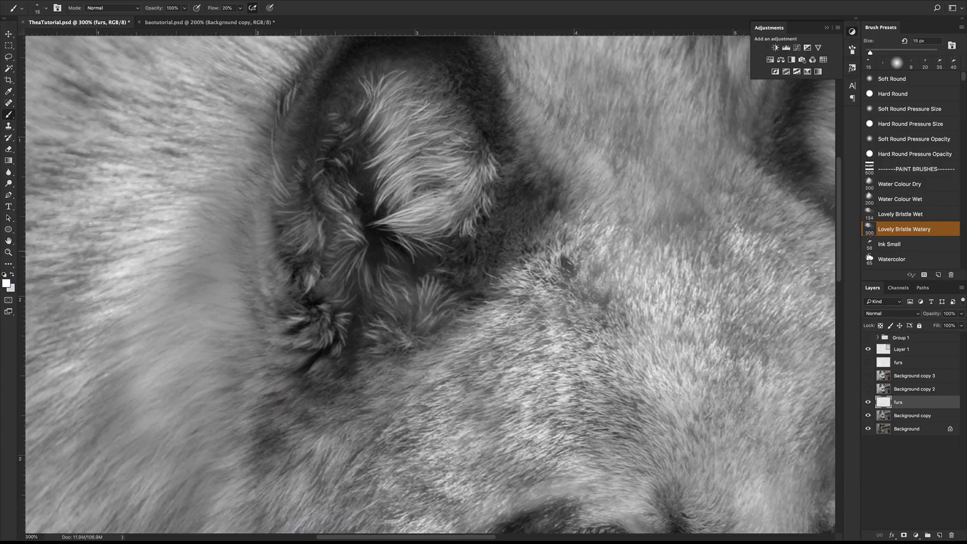
mouse_move(277, 280)
mouse_down()
mouse_move(256, 230)
mouse_move(269, 162)
mouse_up()
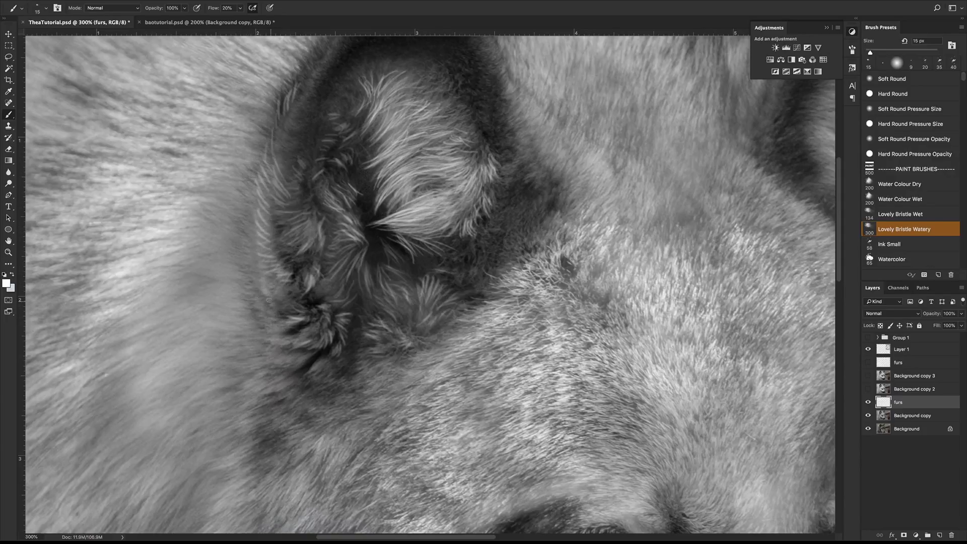
- Paint longer white hairs flaring outward along the lower left outer edge of the nearer ear
mouse_move(284, 331)
mouse_down()
mouse_move(258, 329)
mouse_move(243, 310)
mouse_up()
drag(263, 321, 243, 302)
mouse_move(296, 341)
mouse_down()
mouse_move(252, 341)
mouse_move(237, 325)
mouse_move(250, 291)
mouse_move(251, 176)
mouse_up()
mouse_move(249, 276)
mouse_down()
mouse_move(230, 256)
mouse_move(235, 249)
mouse_up()
drag(274, 310, 234, 264)
mouse_move(255, 295)
mouse_down()
mouse_move(227, 253)
mouse_move(234, 265)
mouse_up()
drag(275, 315, 254, 298)
mouse_move(259, 306)
mouse_down()
mouse_move(235, 290)
mouse_move(252, 273)
mouse_up()
drag(289, 299, 273, 292)
mouse_move(284, 292)
mouse_down()
mouse_move(266, 290)
mouse_move(257, 247)
mouse_up()
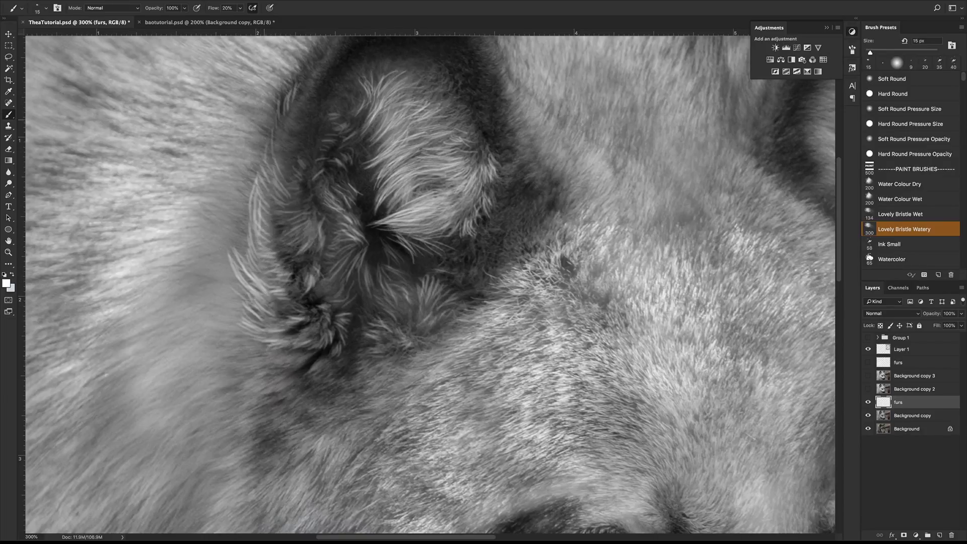
- Paint a long white hair curving along the upper left rim of the nearer ear, redoing the stroke until it fits
mouse_move(265, 150)
mouse_down()
mouse_move(280, 111)
mouse_move(242, 176)
mouse_up()
drag(296, 98, 232, 178)
key(ctrl+z)
drag(298, 94, 238, 173)
key(ctrl+z)
drag(297, 95, 232, 217)
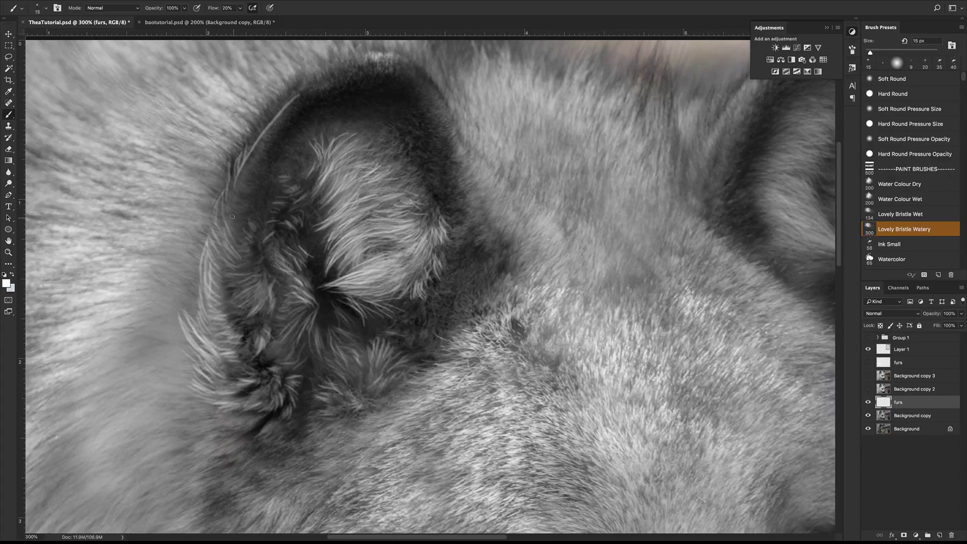
- Examine the fur around the wolf's eyes and brow at 300% zoom
scroll(232, 217, down, 7)
scroll(232, 216, right, 3)
key(ctrl+minus)
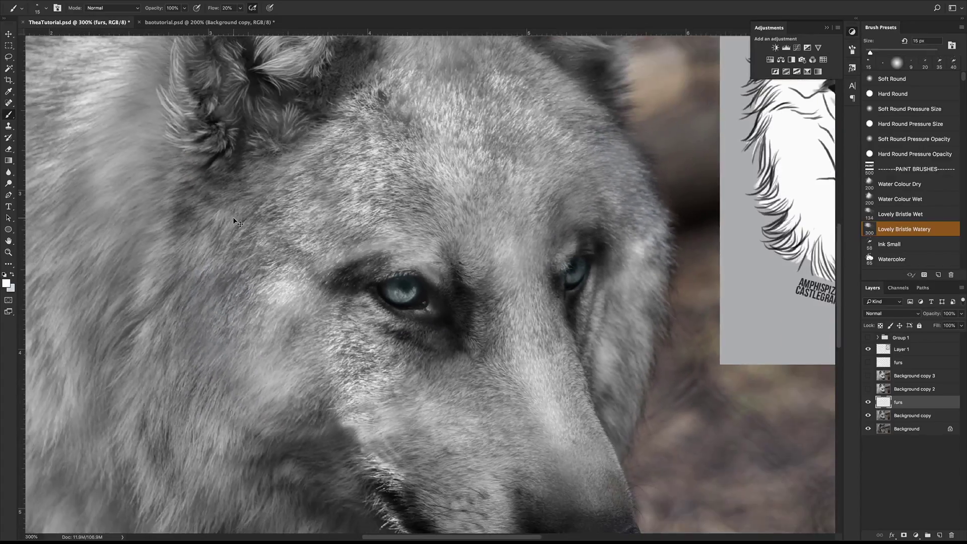
key(ctrl+minus)
key(ctrl+minus)
key(ctrl+minus)
key(super+equal)
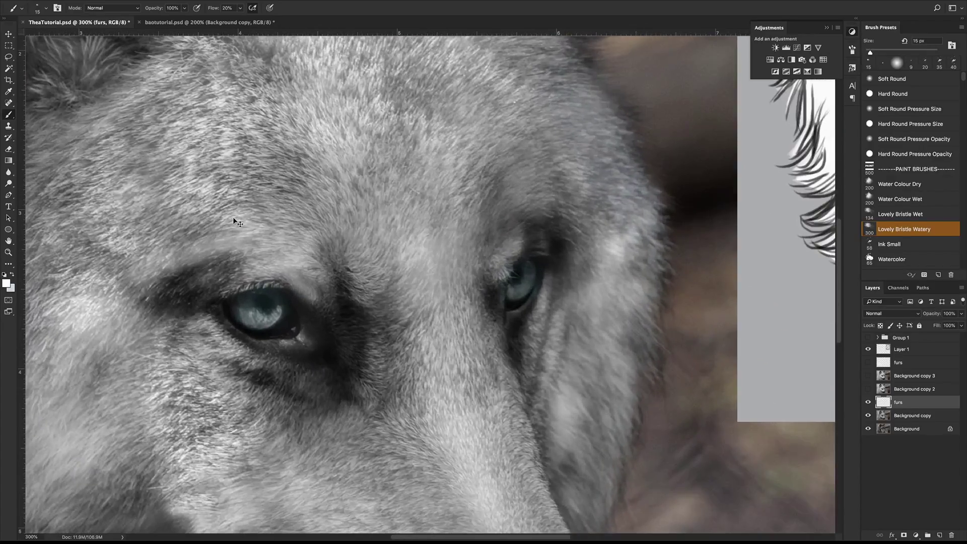
scroll(233, 217, left, 5)
scroll(234, 217, down, 2)
scroll(233, 217, up, 2)
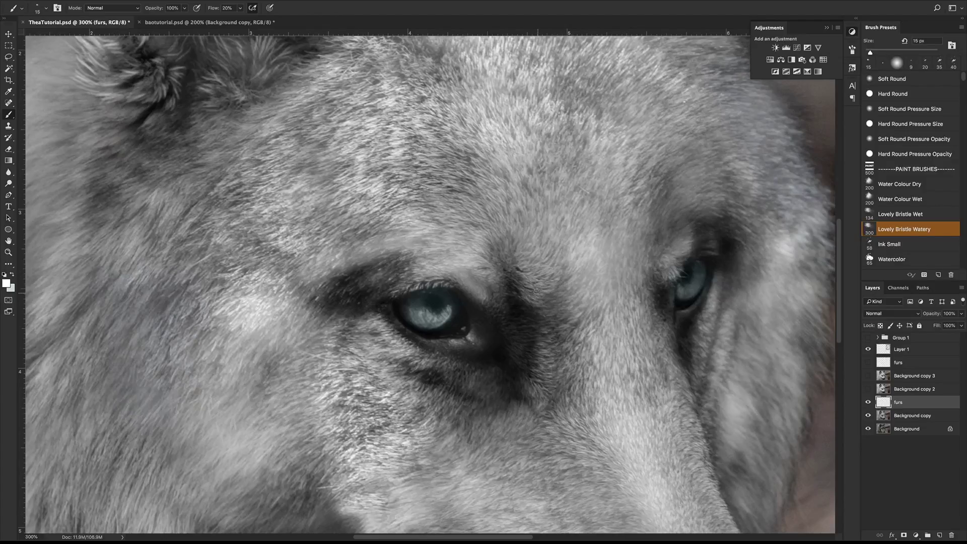
- Sketch white guide arrows and curves showing the fur direction between the near eye and the nose bridge
mouse_move(521, 288)
mouse_down()
mouse_move(588, 318)
mouse_move(560, 322)
mouse_up()
mouse_move(471, 294)
mouse_down()
mouse_move(479, 285)
mouse_move(453, 262)
mouse_move(445, 271)
mouse_move(461, 264)
mouse_move(457, 256)
mouse_move(490, 267)
mouse_move(459, 243)
mouse_move(517, 220)
mouse_up()
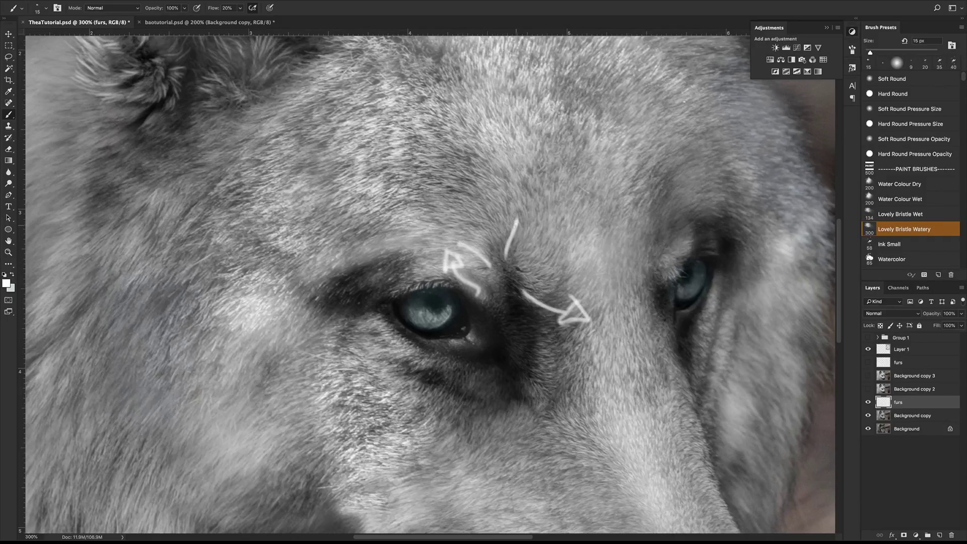
drag(583, 289, 604, 245)
scroll(605, 305, right, 3)
scroll(605, 306, down, 2)
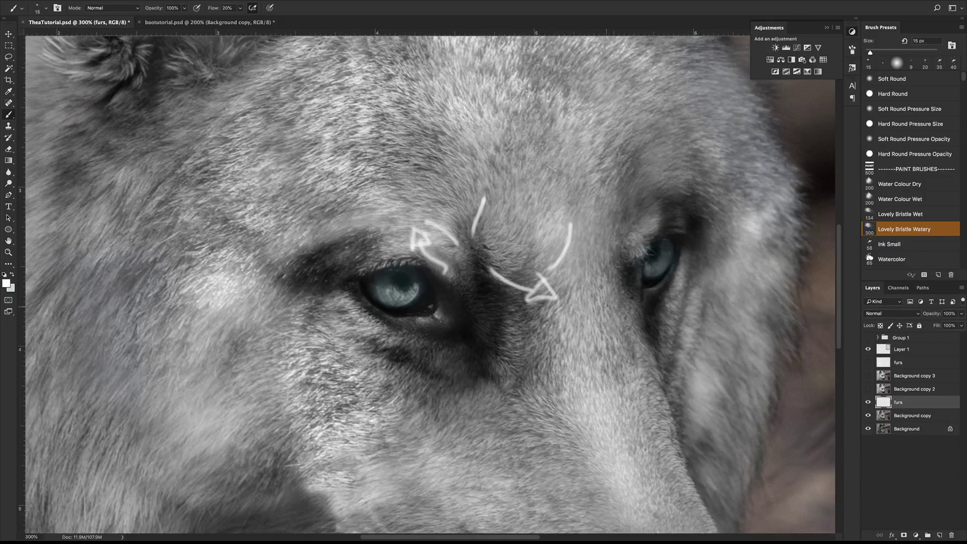
- Try a guide circle around the nose bridge and several upright guide lines, and undo them
mouse_move(602, 188)
mouse_down()
mouse_move(471, 276)
mouse_move(654, 368)
mouse_move(519, 210)
mouse_up()
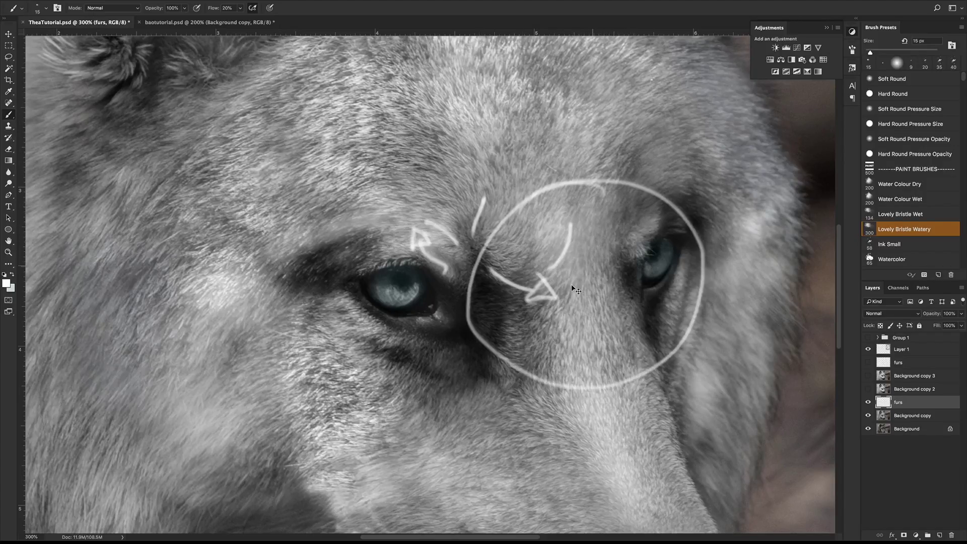
key(ctrl+z)
mouse_move(532, 287)
mouse_down()
mouse_move(520, 217)
mouse_move(550, 259)
mouse_move(550, 207)
mouse_up()
drag(586, 284, 583, 209)
drag(611, 261, 608, 172)
key(ctrl+z)
key(ctrl+z)
key(ctrl+z)
key(ctrl+z)
key(ctrl+z)
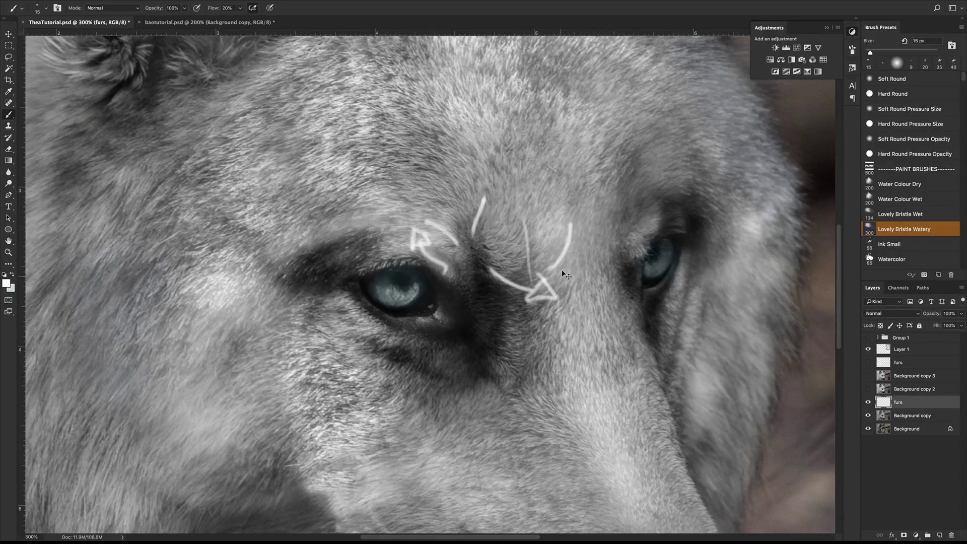
- Try curved guide lines across the nose bridge, beside the far eye and over the forehead, and undo them
mouse_move(508, 255)
mouse_down()
mouse_move(540, 255)
mouse_move(565, 225)
mouse_move(635, 201)
mouse_up()
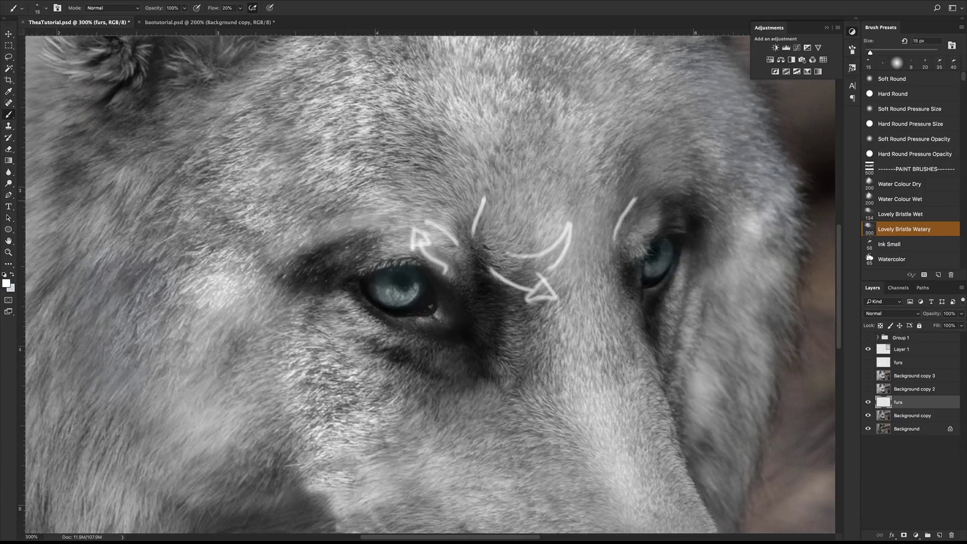
drag(609, 243, 632, 198)
key(ctrl+z)
key(ctrl+z)
mouse_move(619, 252)
mouse_down()
mouse_move(597, 248)
mouse_move(581, 212)
mouse_up()
mouse_move(599, 253)
mouse_down()
mouse_move(573, 204)
mouse_move(564, 71)
mouse_move(551, 204)
mouse_up()
key(ctrl+z)
key(ctrl+z)
key(ctrl+z)
key(ctrl+z)
drag(609, 242, 628, 198)
mouse_move(501, 214)
mouse_down()
mouse_move(496, 163)
mouse_move(395, 142)
mouse_up()
key(super+z)
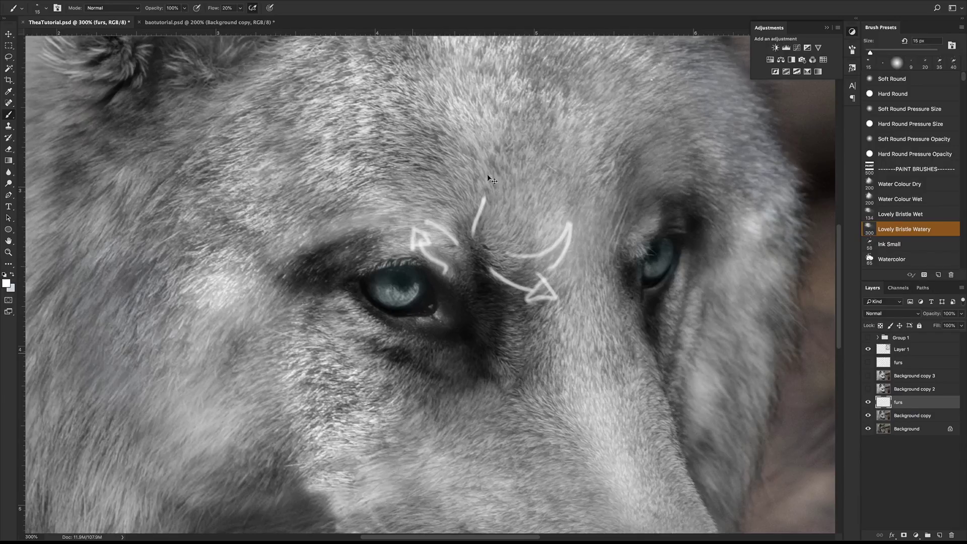
key(super+z)
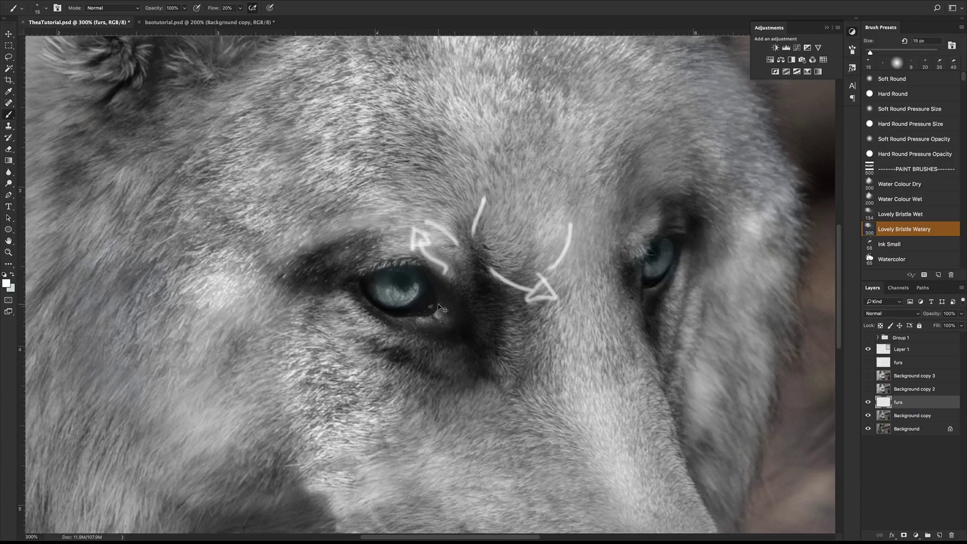
- Undo all remaining guide arrows and curves between the eyes
key(super+z)
key(super+z)
key(super+z)
key(super+z)
key(super+z)
key(super+z)
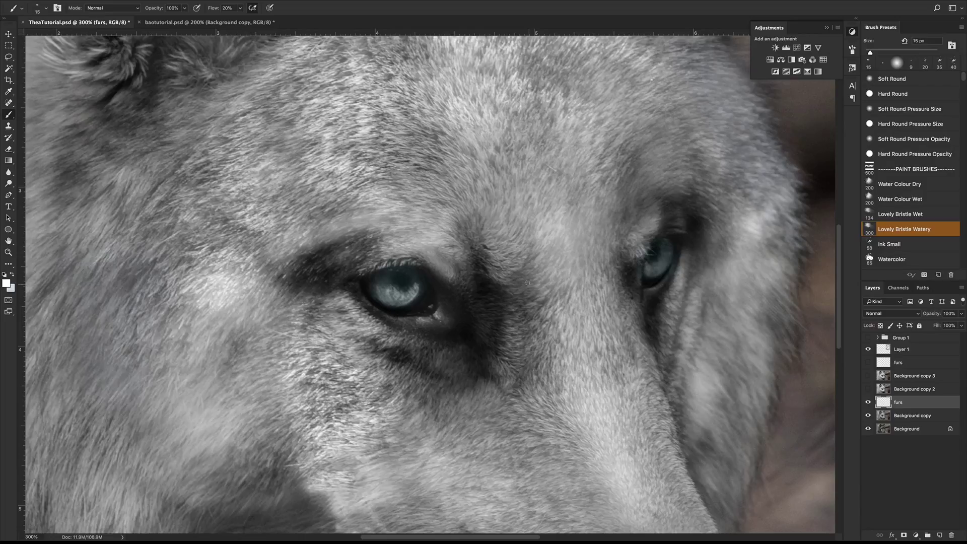
- Paint short white hairs along the right and upper edge of the dark patch above the near eye's inner corner
scroll(527, 283, left, 3)
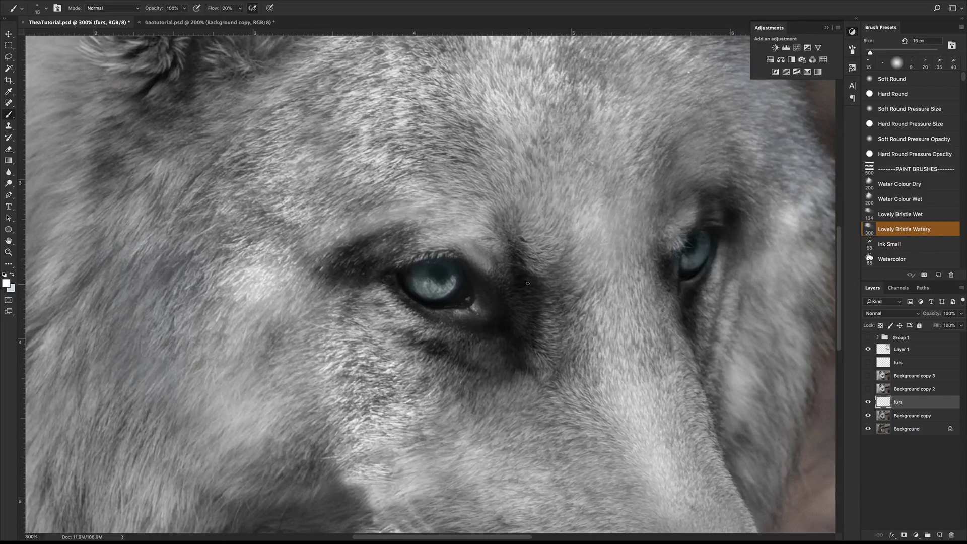
drag(542, 273, 559, 261)
drag(549, 260, 564, 246)
drag(551, 248, 564, 238)
drag(545, 241, 560, 229)
drag(544, 232, 550, 215)
drag(536, 222, 540, 204)
drag(528, 215, 531, 198)
drag(524, 208, 527, 193)
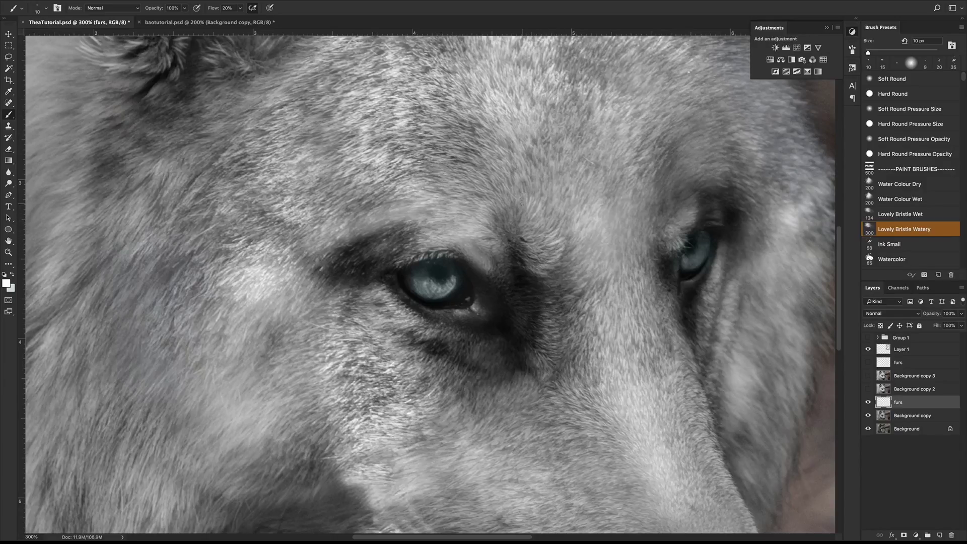
- Paint white hairs along the brow above the near eye and over its dark outer marking, using a 15 px brush for most
drag(472, 233, 427, 241)
key(bracketright)
mouse_move(416, 216)
mouse_down()
mouse_move(384, 222)
mouse_move(363, 215)
mouse_move(372, 210)
mouse_up()
mouse_move(388, 201)
mouse_down()
mouse_move(357, 214)
mouse_move(366, 207)
mouse_up()
drag(394, 199, 360, 216)
mouse_move(462, 178)
mouse_down()
mouse_move(434, 162)
mouse_move(448, 166)
mouse_up()
drag(467, 166, 426, 160)
drag(371, 224, 349, 230)
drag(382, 220, 342, 241)
drag(361, 234, 340, 246)
mouse_move(391, 223)
mouse_down()
mouse_move(351, 238)
mouse_move(370, 230)
mouse_up()
mouse_move(369, 234)
mouse_down()
mouse_move(335, 252)
mouse_move(357, 245)
mouse_move(340, 217)
mouse_move(304, 251)
mouse_move(348, 229)
mouse_move(301, 259)
mouse_move(295, 248)
mouse_move(327, 228)
mouse_move(285, 231)
mouse_up()
- Paint white hairs over the dark fur on the side of the head below the nearer ear
drag(193, 174, 165, 197)
drag(193, 173, 151, 211)
drag(217, 148, 184, 164)
drag(196, 153, 181, 163)
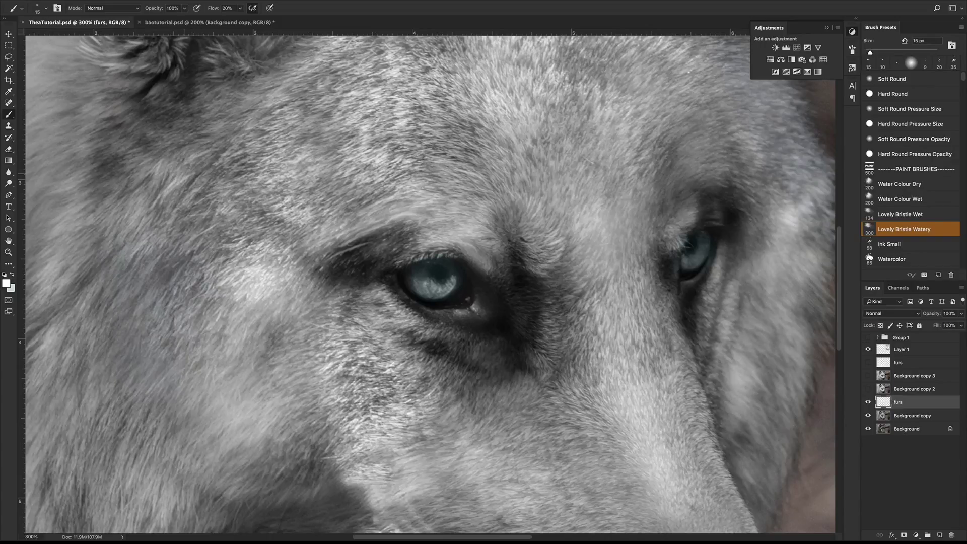
mouse_move(218, 133)
mouse_down()
mouse_move(156, 174)
mouse_move(147, 199)
mouse_up()
mouse_move(186, 138)
mouse_down()
mouse_move(156, 148)
mouse_move(147, 140)
mouse_up()
- Extend the white hairs outward and up through the fur at the left of the nearer ear's base
drag(160, 134, 121, 149)
drag(170, 124, 130, 135)
mouse_move(143, 125)
mouse_down()
mouse_move(111, 148)
mouse_move(134, 126)
mouse_up()
mouse_move(150, 116)
mouse_down()
mouse_move(103, 132)
mouse_move(132, 108)
mouse_move(102, 120)
mouse_up()
drag(121, 105, 84, 117)
drag(111, 104, 94, 106)
drag(154, 79, 104, 95)
drag(132, 78, 108, 83)
drag(133, 79, 107, 84)
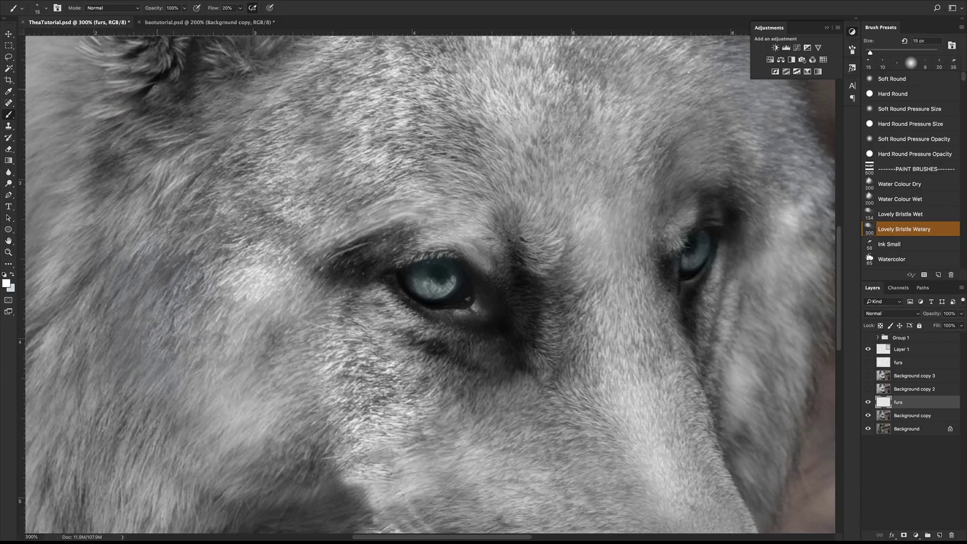
- Paint short white hairs up the nose-bridge side of the near eye's dark inner marking, ending at the brow
drag(552, 349, 571, 357)
drag(537, 341, 561, 344)
drag(547, 333, 560, 331)
drag(550, 324, 568, 312)
drag(550, 307, 575, 299)
drag(555, 298, 576, 285)
drag(557, 283, 585, 266)
drag(562, 272, 576, 257)
drag(563, 264, 584, 247)
mouse_move(573, 250)
mouse_down()
mouse_move(589, 238)
mouse_move(578, 191)
mouse_up()
drag(562, 206, 568, 192)
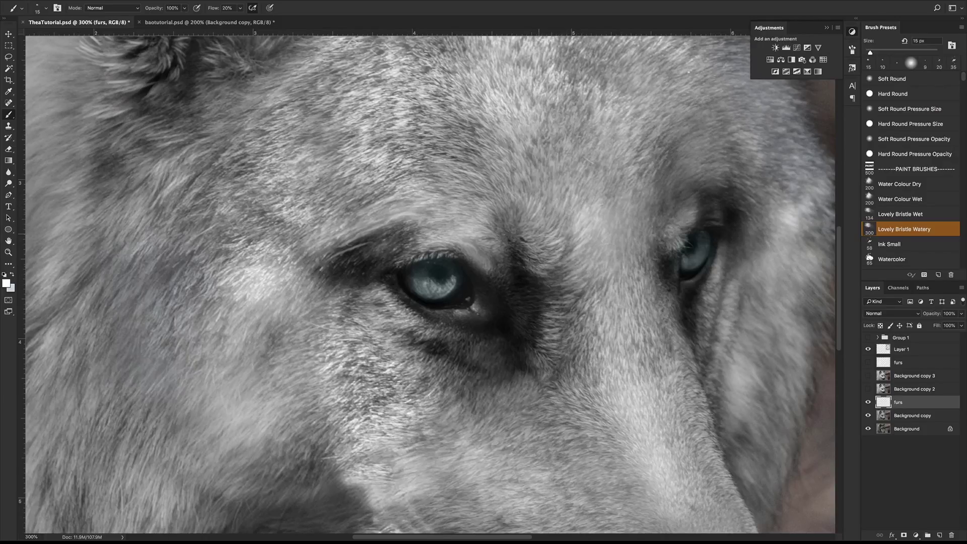
- Using sampled dark grey #5e5e5e and a 9 px brush, paint fine hairs in the dark patch beside the near eye's inner corner
scroll(468, 354, down, 2)
scroll(469, 354, right, 2)
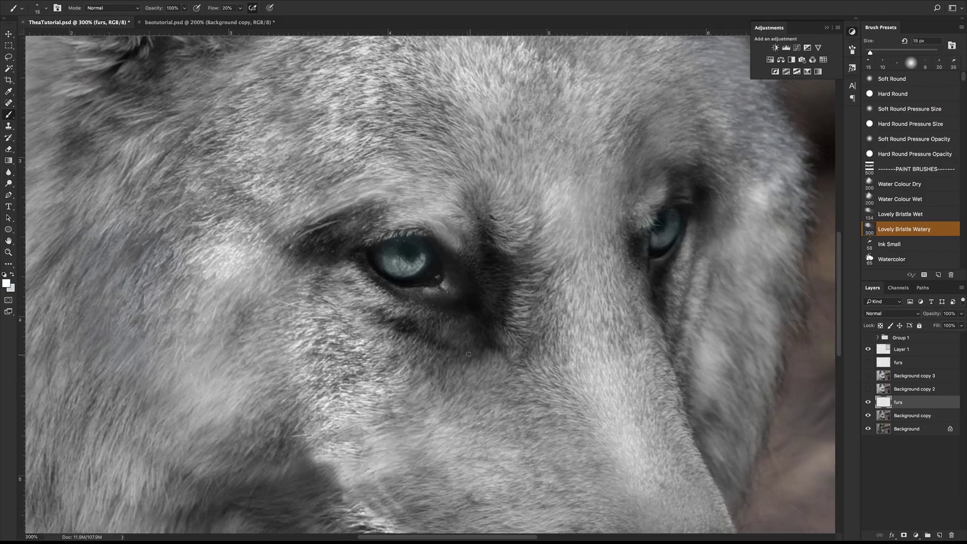
click(7, 283)
drag(504, 238, 634, 236)
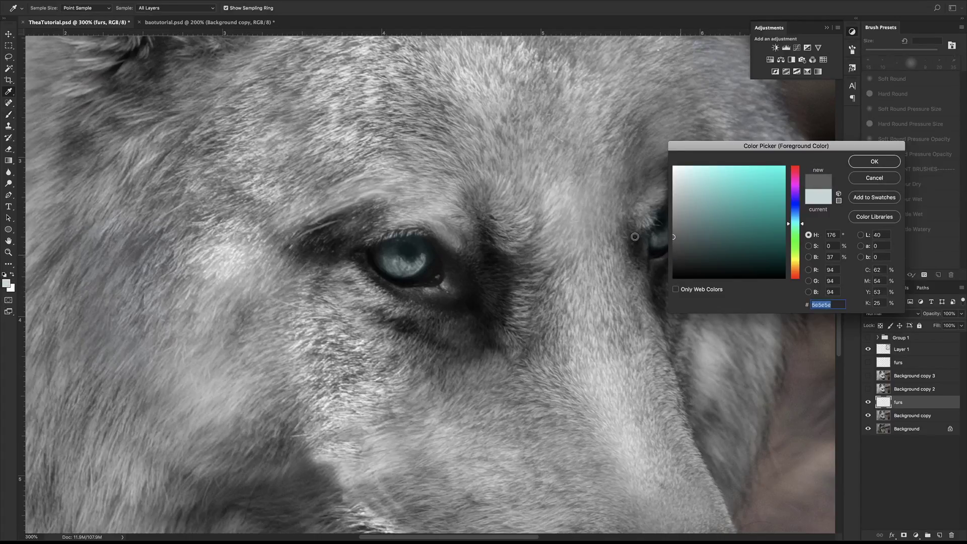
click(874, 161)
key(b)
key(bracketleft)
key(bracketleft)
drag(508, 315, 493, 298)
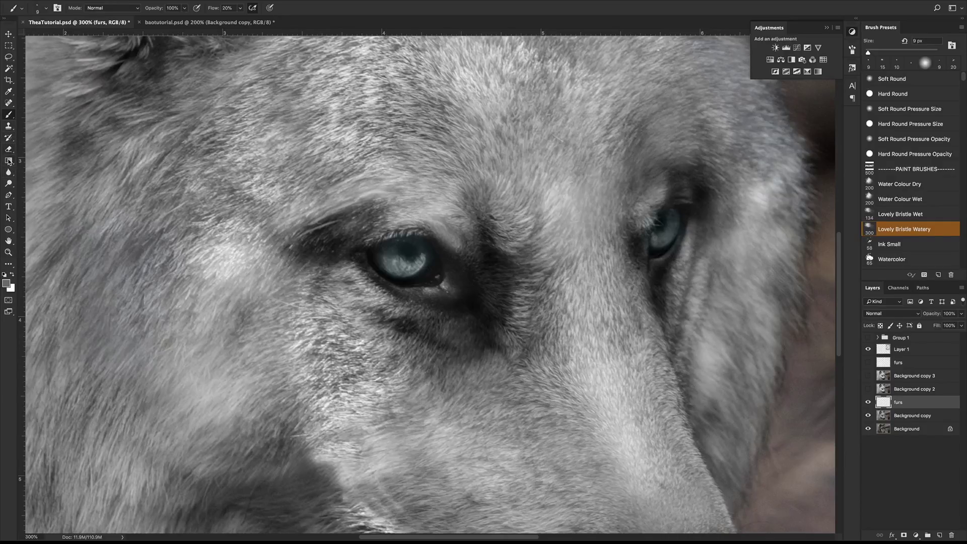
- Set up the Smudge tool with the Soft Round Pressure Size brush at 10 px and 100% strength
drag(10, 172, 23, 176)
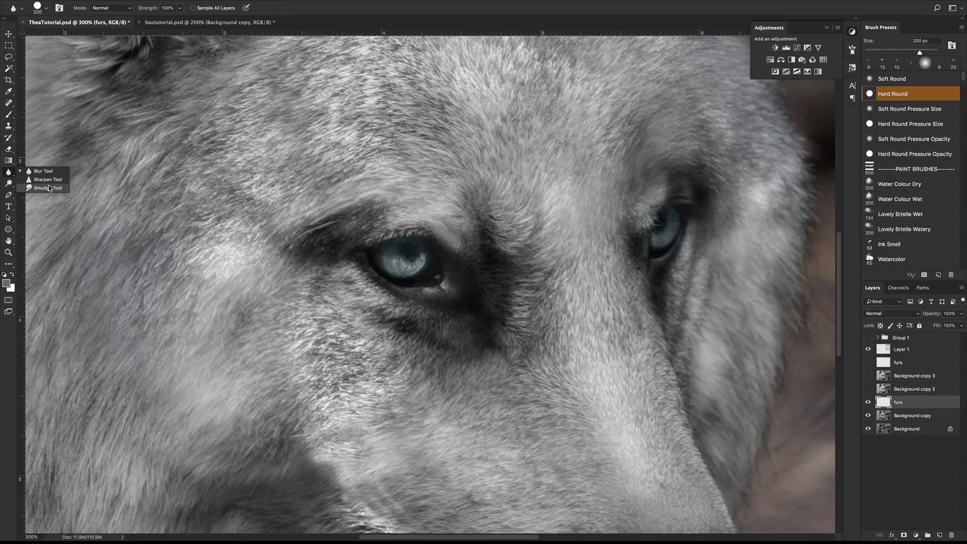
click(28, 188)
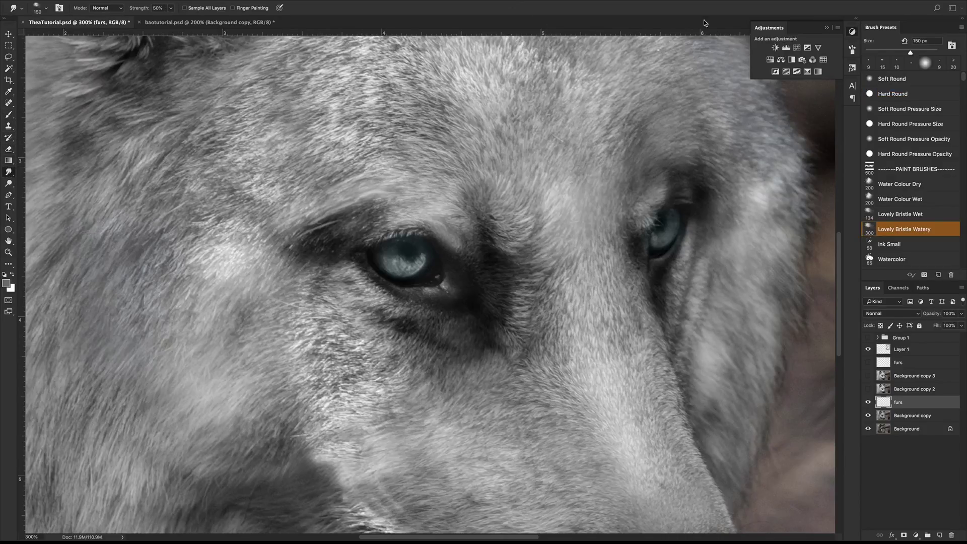
click(852, 49)
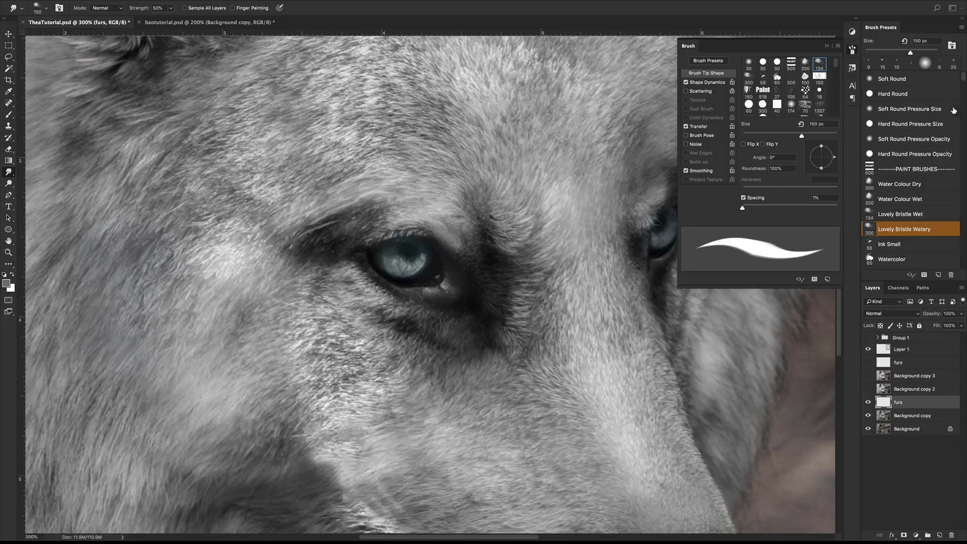
click(949, 124)
click(909, 109)
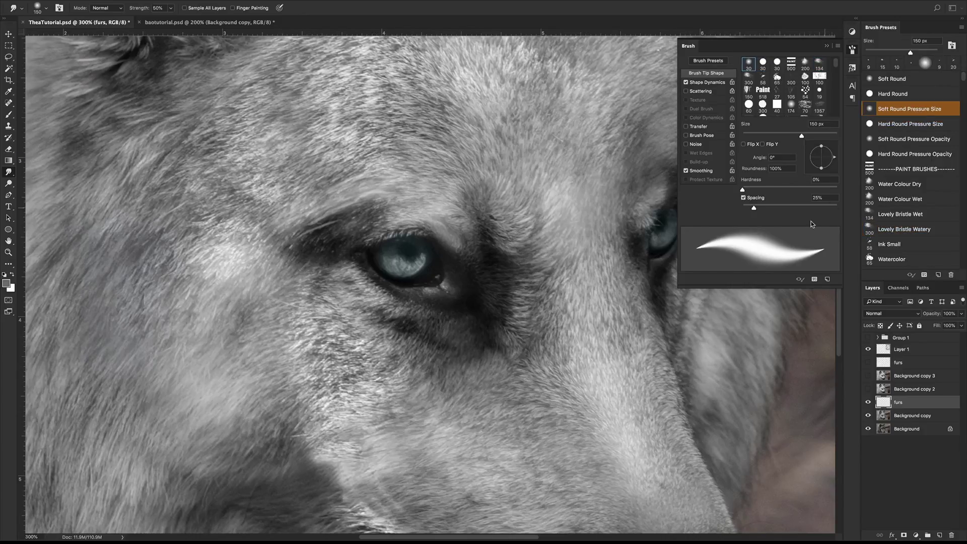
key(bracketleft)
key(bracketleft)
key(bracketleft)
key(bracketleft)
key(bracketleft)
key(bracketleft)
key(bracketleft)
key(bracketleft)
key(bracketleft)
key(bracketleft)
key(bracketleft)
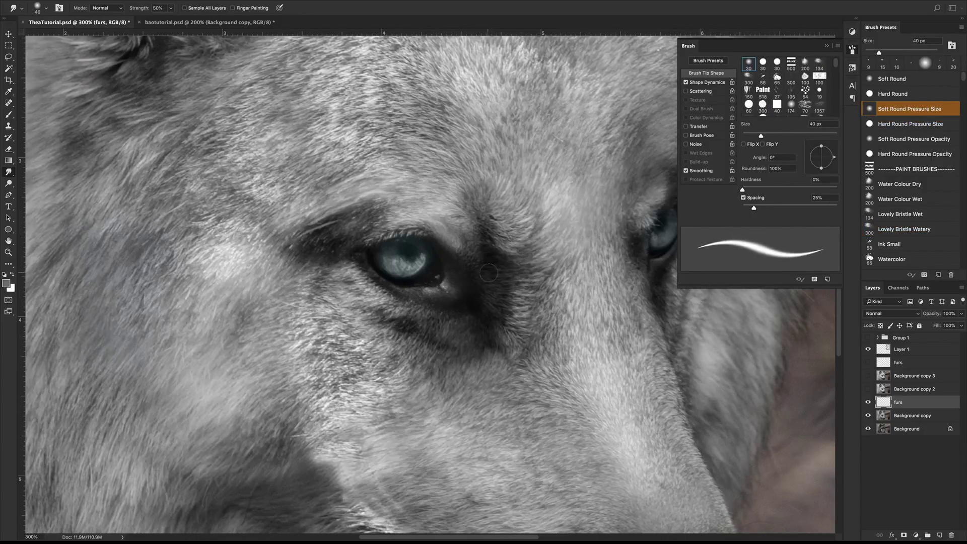
key(bracketleft)
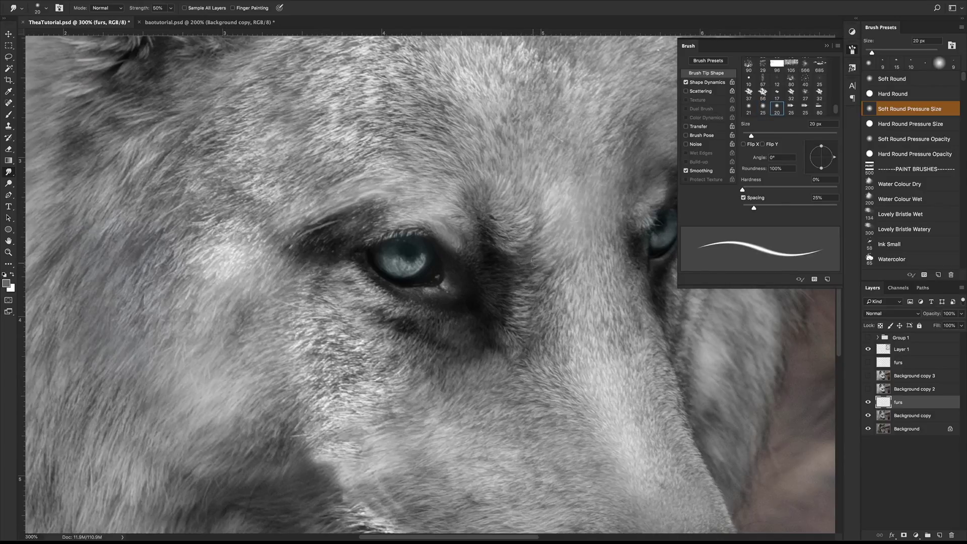
scroll(789, 106, up, 3)
click(170, 8)
drag(171, 18, 192, 19)
key(bracketleft)
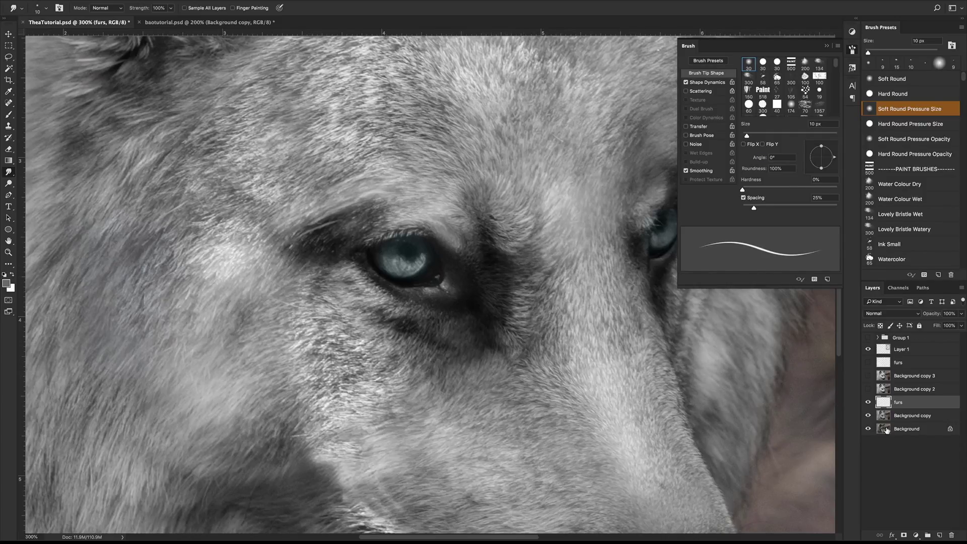
- On the Background copy layer, smudge the edge of the dark fur between the near eye's inner corner and the nose bridge
click(924, 415)
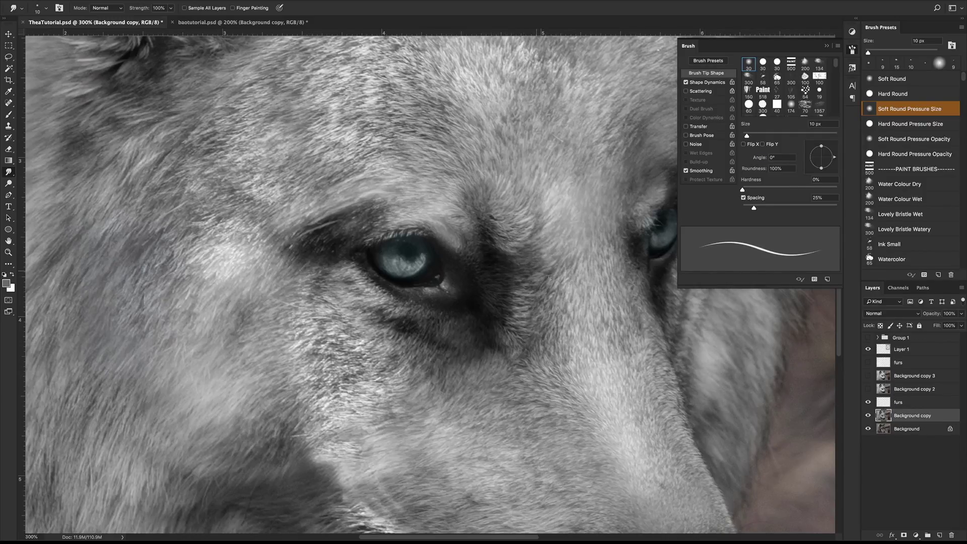
click(917, 403)
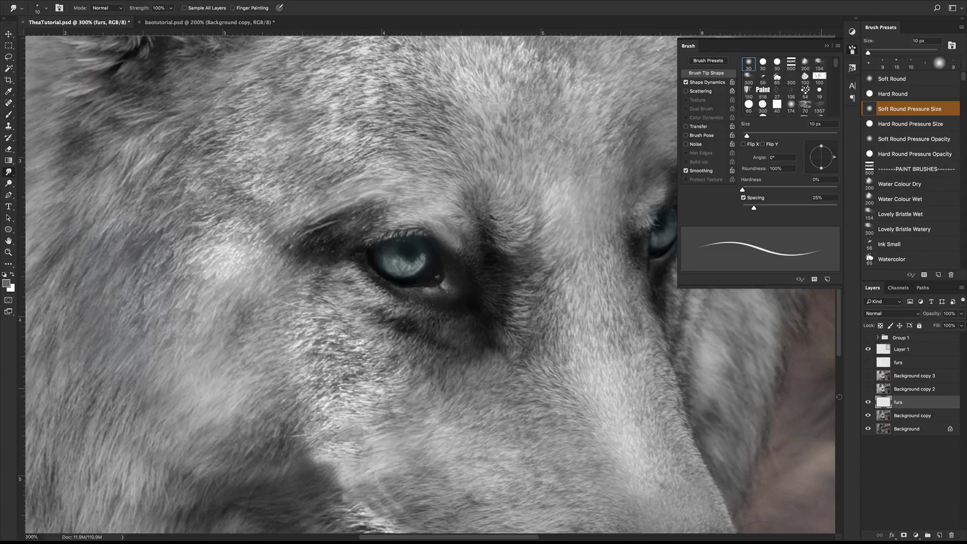
click(912, 420)
mouse_move(501, 277)
mouse_down()
mouse_move(538, 273)
mouse_move(548, 261)
mouse_move(540, 246)
mouse_move(552, 248)
mouse_up()
key(ctrl+minus)
key(ctrl+minus)
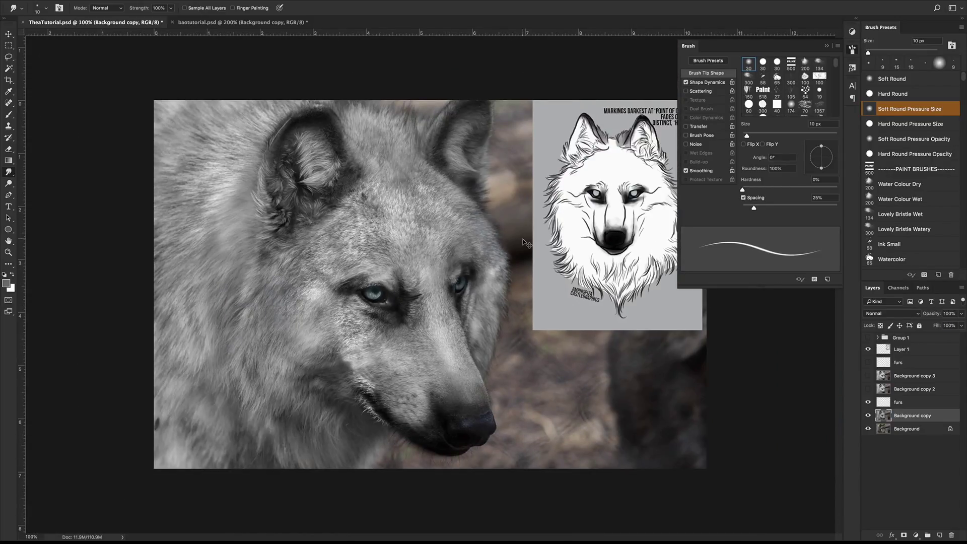
key(ctrl+plus)
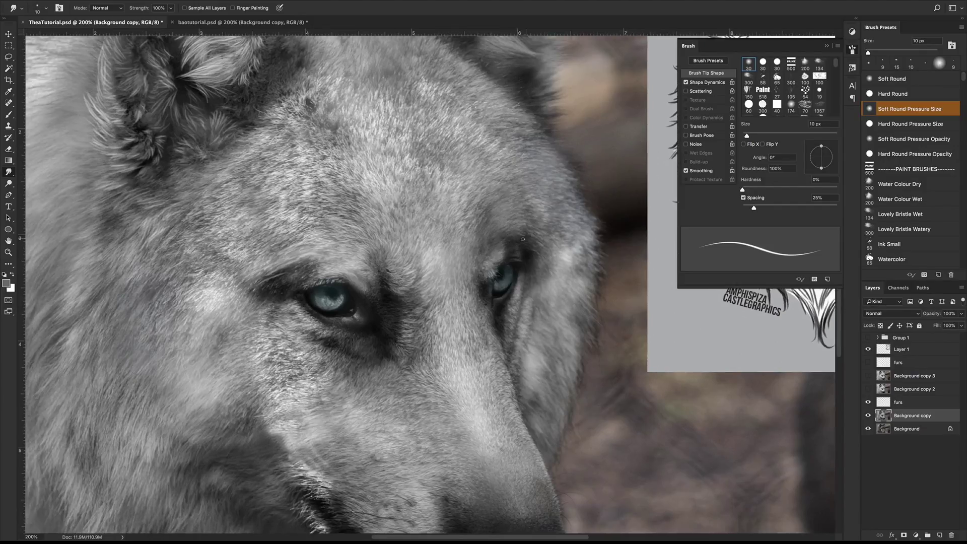
scroll(523, 240, left, 2)
- On the furs layer, paint mid-grey hairs over the near eye's dark brow marking with the Lovely Bristle Watery brush, reducing it to 10 px
click(934, 406)
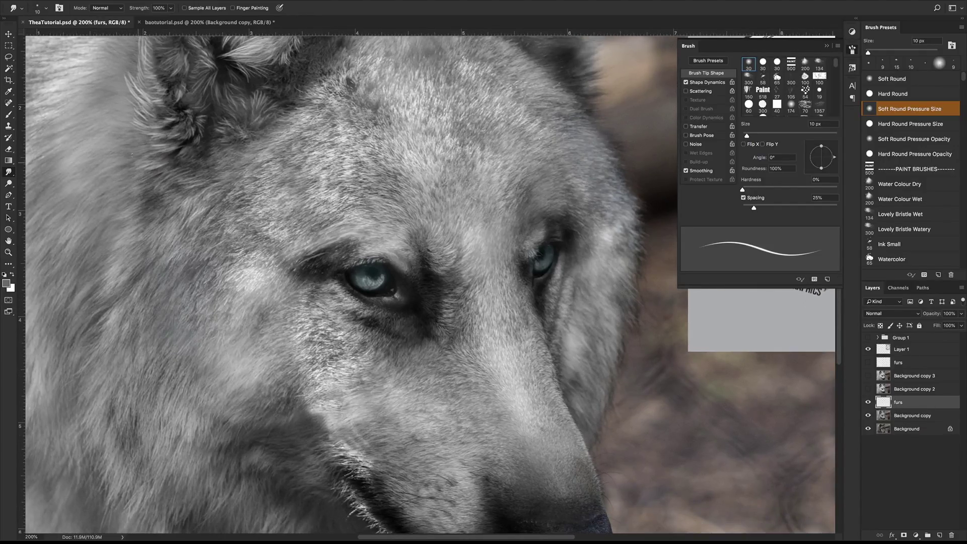
click(8, 114)
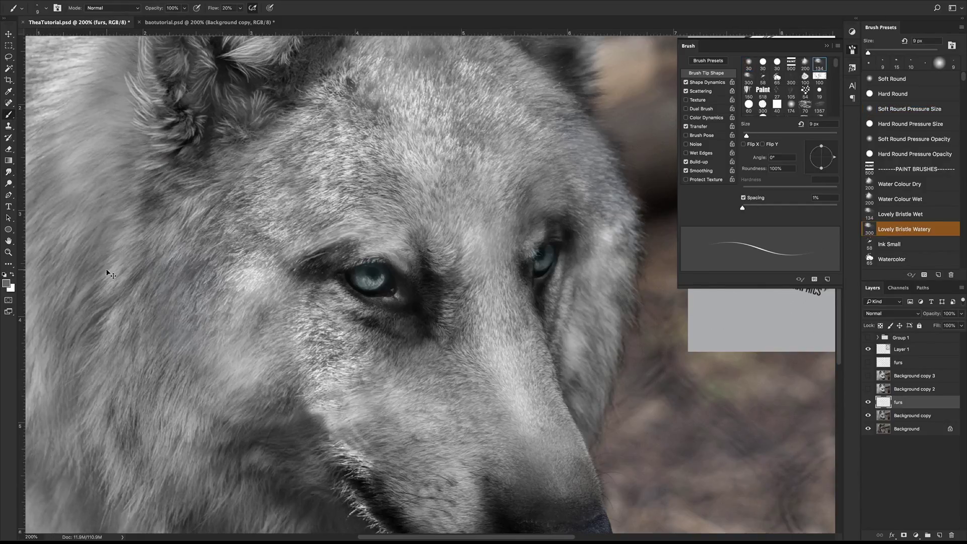
key(ctrl+plus)
scroll(430, 231, down, 2)
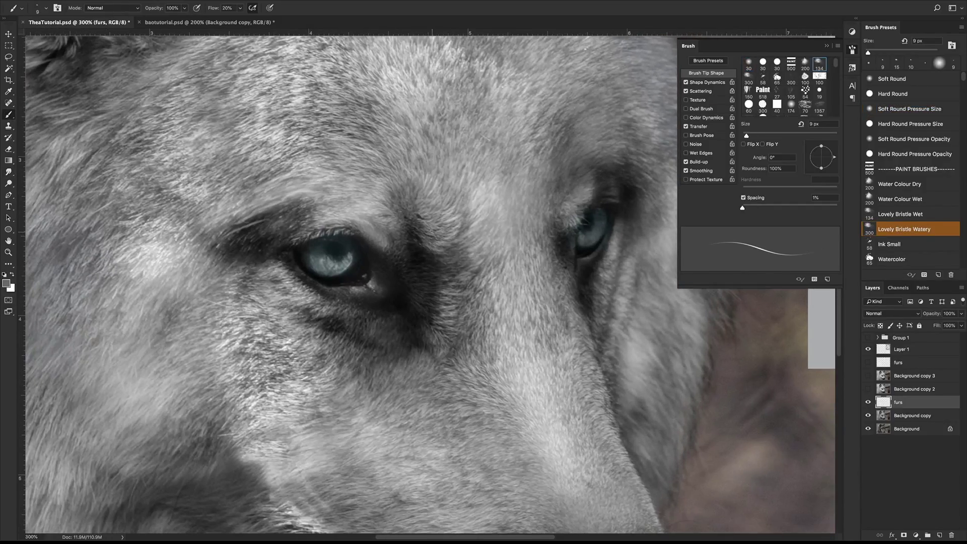
key(bracketright)
key(bracketright)
click(7, 283)
drag(676, 218, 650, 215)
click(883, 164)
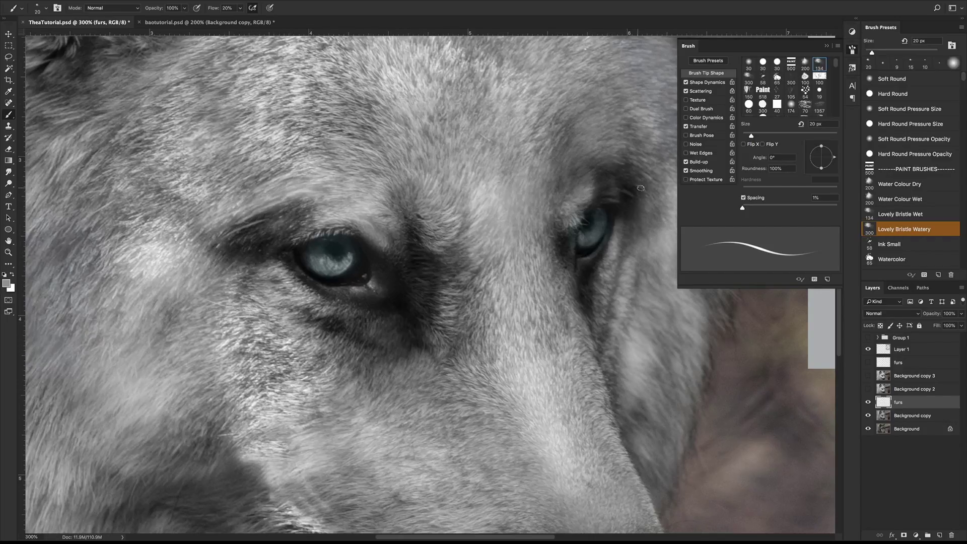
key(bracketleft)
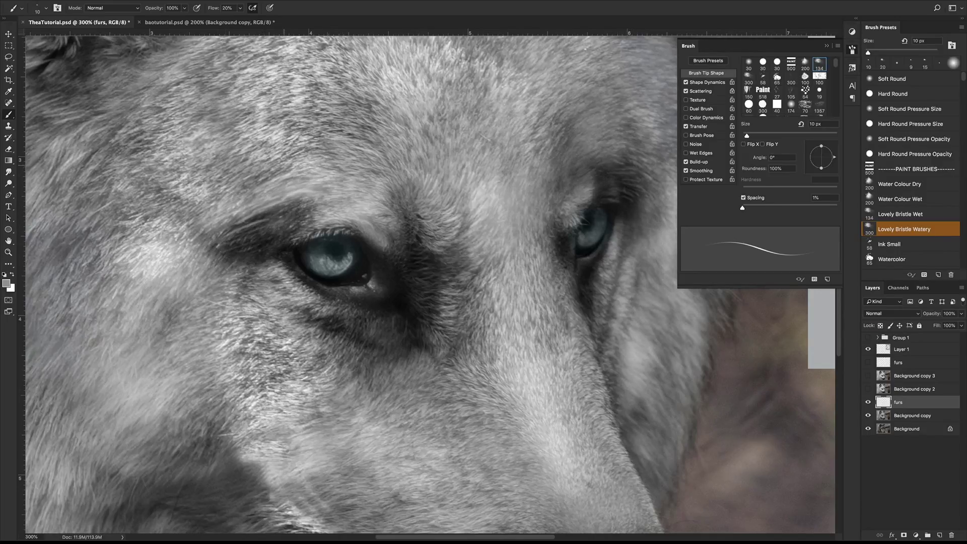
- Set the foreground colour to black (#000000) and paint fine hairs at the nose-side edge of the near eye's dark inner patch
click(6, 283)
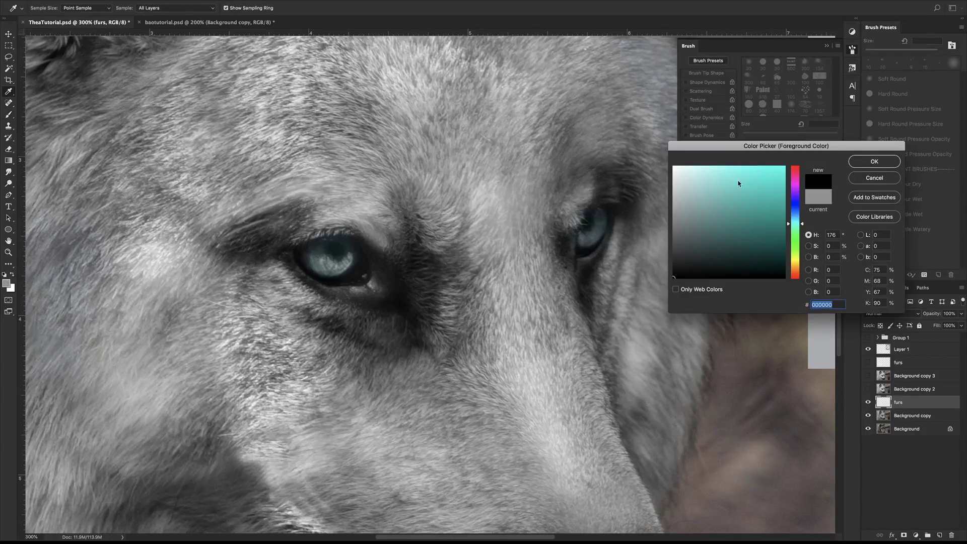
click(874, 161)
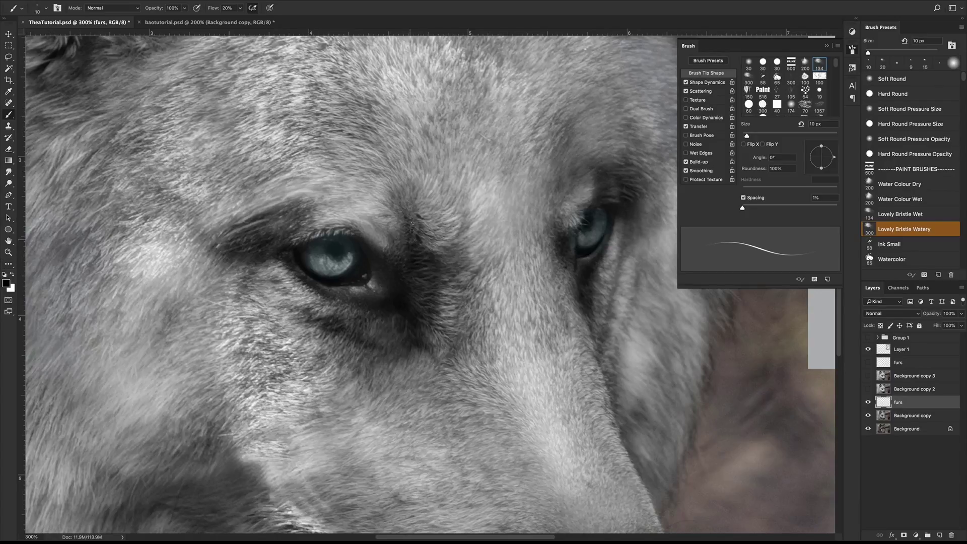
mouse_move(464, 310)
mouse_down()
mouse_move(435, 307)
mouse_move(435, 318)
mouse_up()
- Try thick black strokes below the near eye with a 25 px brush, then undo them and return the brush to 10 px
key(bracketright)
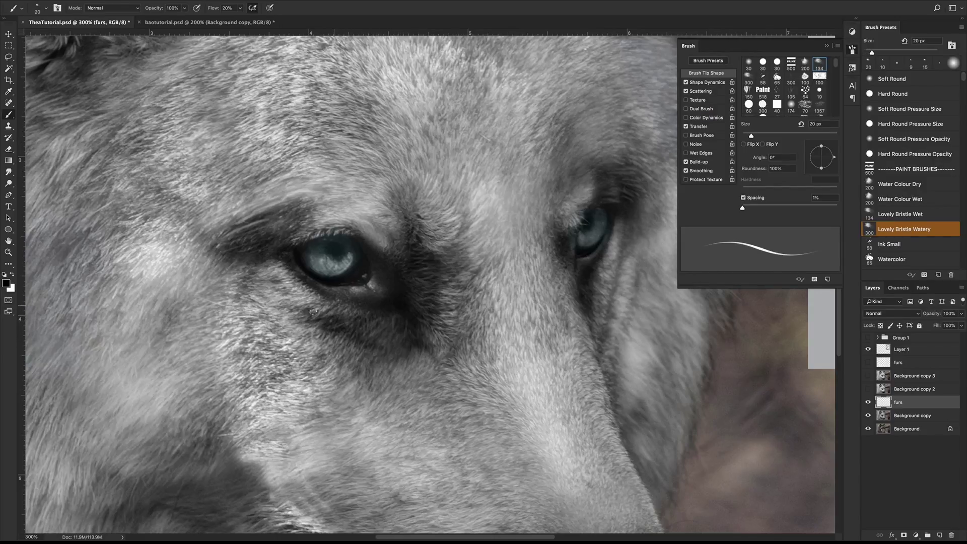
key(bracketleft)
key(bracketright)
key(bracketright)
drag(394, 324, 373, 349)
mouse_move(391, 326)
mouse_down()
mouse_move(361, 353)
mouse_move(348, 343)
mouse_up()
mouse_move(374, 312)
mouse_down()
mouse_move(324, 341)
mouse_move(298, 336)
mouse_up()
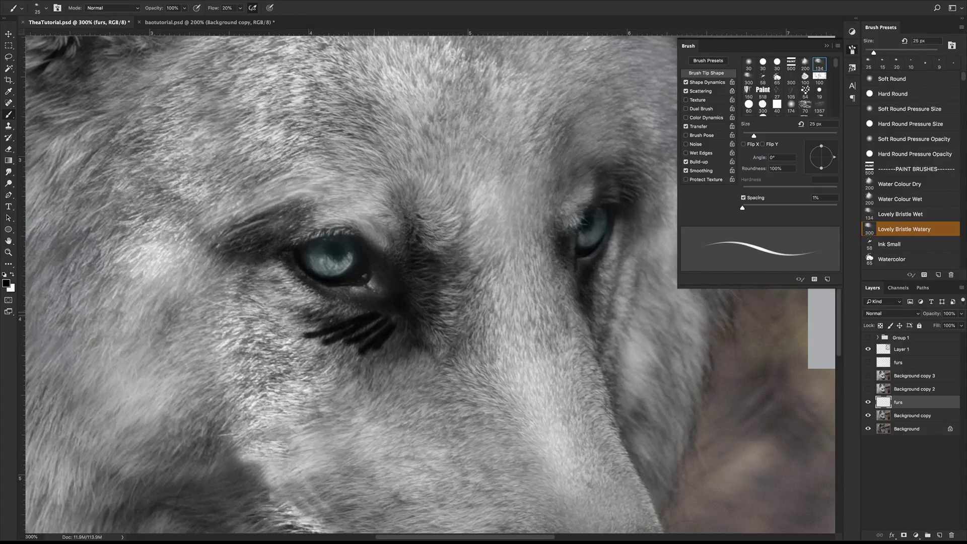
key(ctrl+minus)
key(ctrl+minus)
key(ctrl+minus)
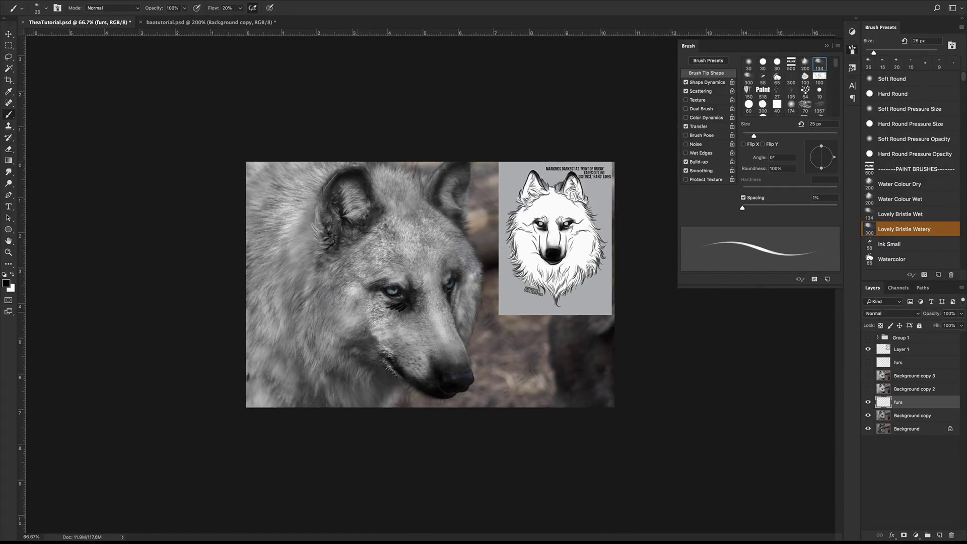
key(ctrl+plus)
key(ctrl+plus)
key(ctrl+plus)
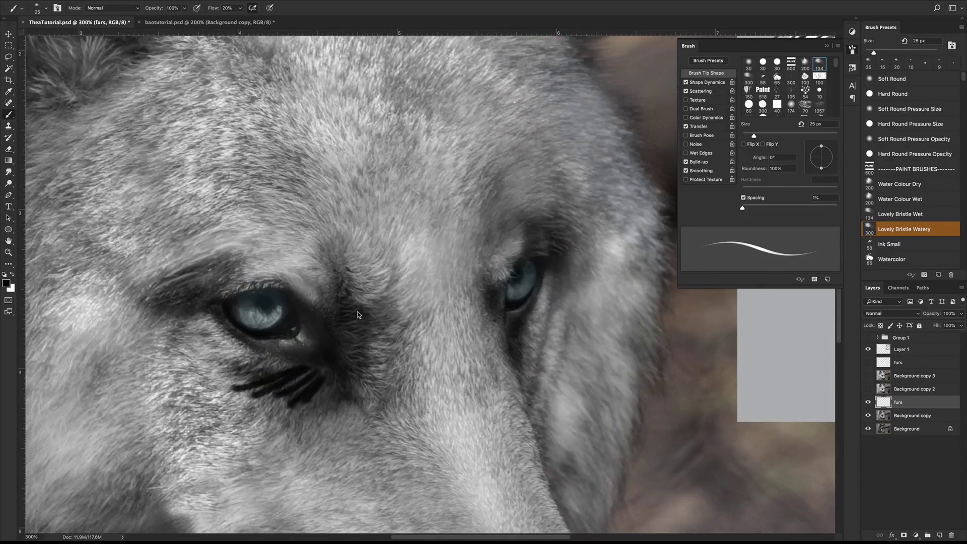
key(bracketleft)
key(bracketleft)
key(bracketleft)
key(ctrl+alt+z)
key(ctrl+alt+z)
- Paint fine black hairs with the 10 px brush around the near eye's dark brow marking and above the far eye
scroll(358, 312, left, 4)
scroll(358, 312, down, 1)
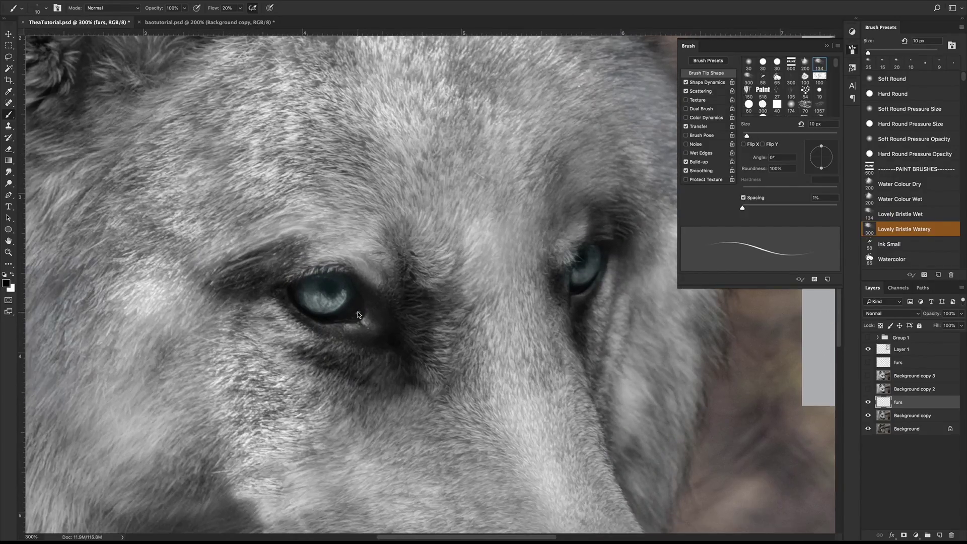
mouse_move(305, 248)
mouse_down()
mouse_move(329, 240)
mouse_move(297, 229)
mouse_up()
drag(266, 235, 286, 235)
drag(247, 246, 277, 239)
drag(182, 303, 203, 294)
drag(181, 301, 206, 291)
drag(304, 254, 323, 252)
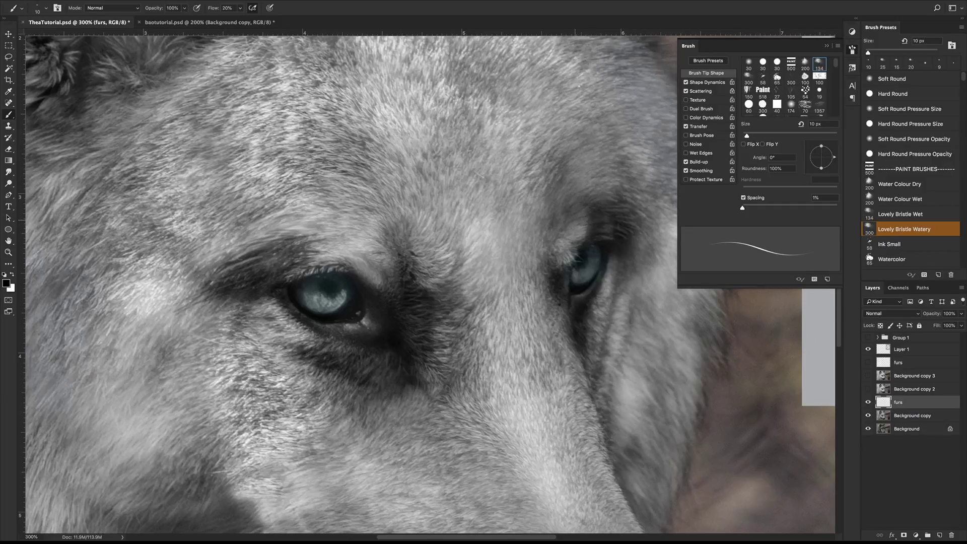
drag(576, 227, 588, 220)
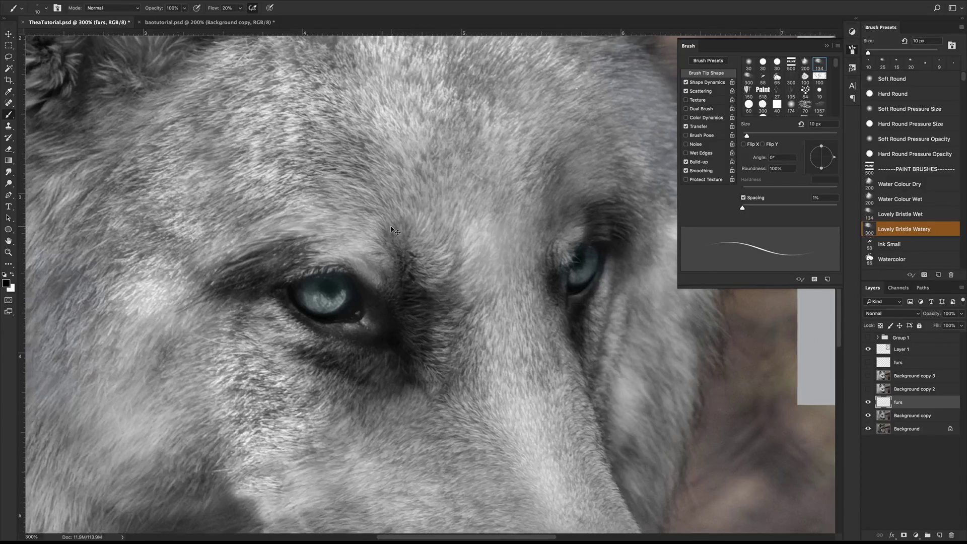
- Paint white hairs along the upper edge of the near eye's brow and the forehead above it, starting with a 25 px brush
key(ctrl+1)
key(x)
key(ctrl+plus)
key(ctrl+plus)
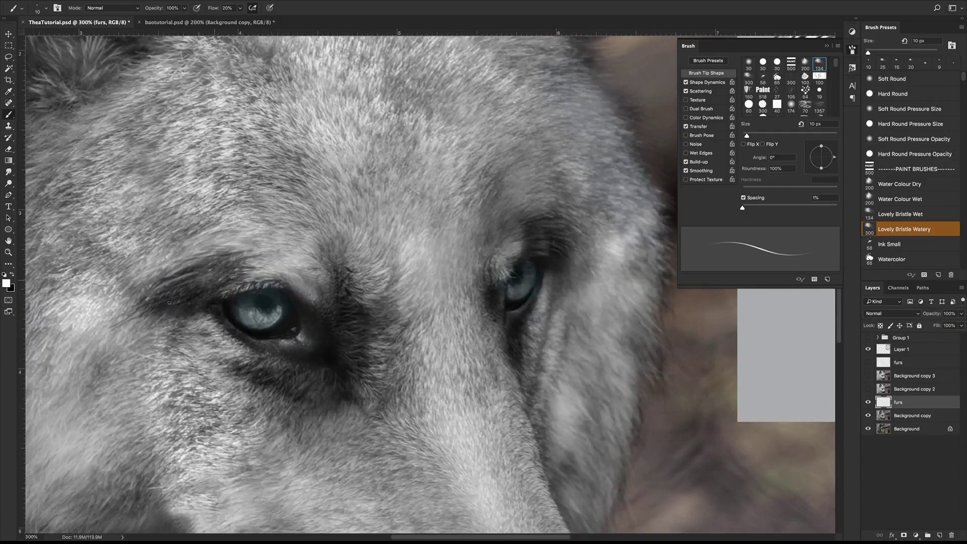
drag(271, 254, 379, 198)
key(bracketright)
key(bracketright)
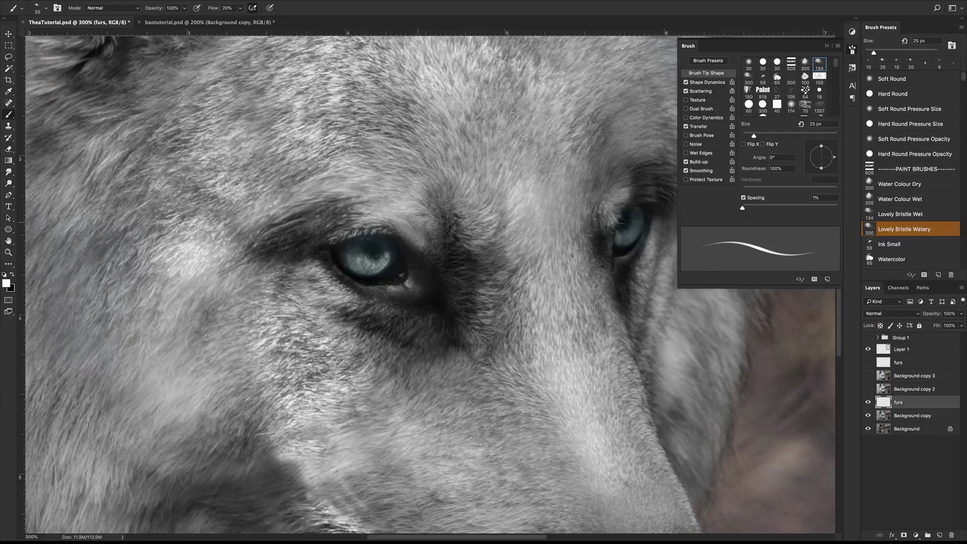
mouse_move(421, 209)
mouse_down()
mouse_move(394, 191)
mouse_move(401, 186)
mouse_up()
mouse_move(480, 202)
mouse_down()
mouse_move(493, 179)
mouse_move(476, 188)
mouse_move(432, 170)
mouse_move(397, 184)
mouse_up()
drag(503, 241, 499, 166)
drag(426, 141, 398, 160)
drag(405, 168, 368, 171)
mouse_move(384, 188)
mouse_down()
mouse_move(361, 182)
mouse_move(344, 201)
mouse_up()
drag(368, 210, 343, 207)
drag(367, 132, 384, 174)
mouse_move(428, 127)
mouse_down()
mouse_move(222, 206)
mouse_move(211, 151)
mouse_move(342, 224)
mouse_up()
key(ctrl+z)
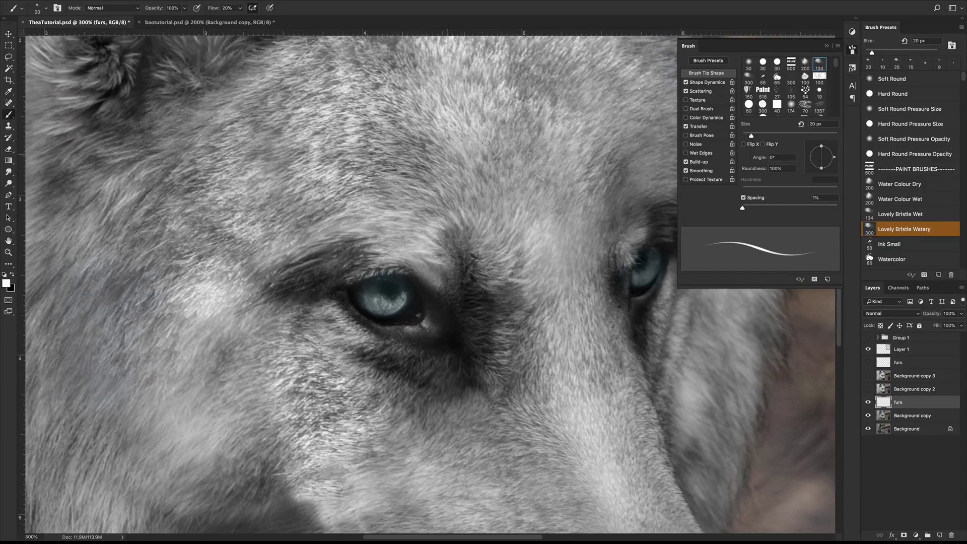
- Try the Soft Round Pressure Size brush at 4 px
click(924, 110)
key(bracketleft)
key(bracketleft)
key(bracketleft)
key(bracketleft)
key(bracketleft)
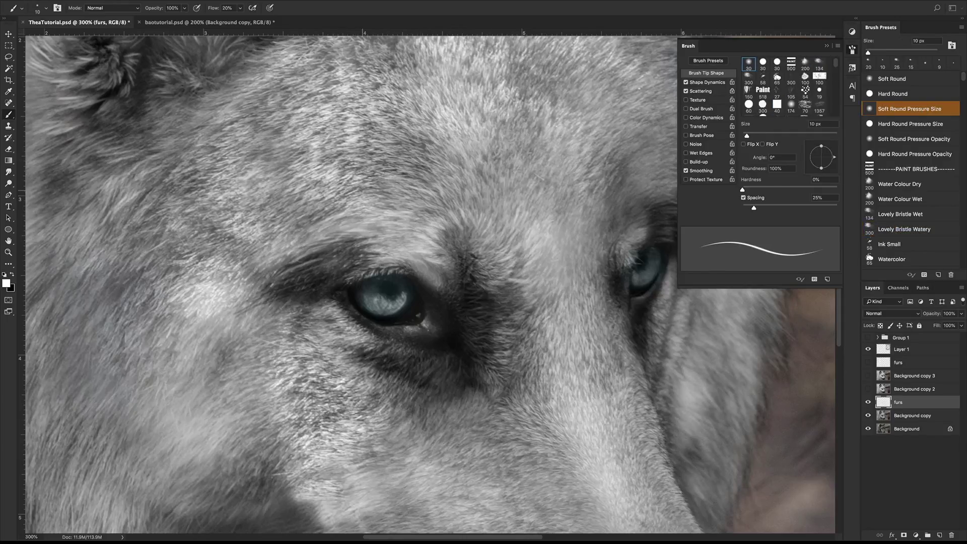
key(bracketleft)
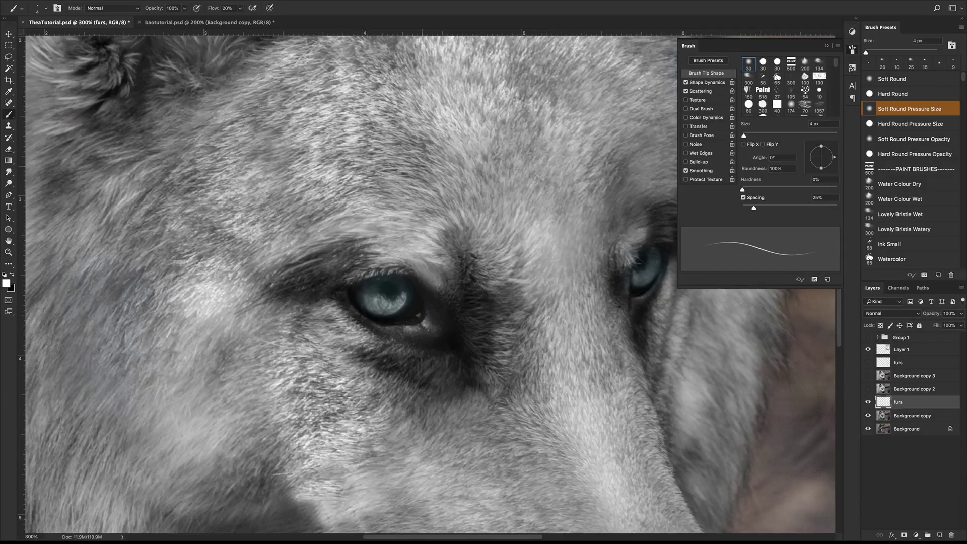
- Using the Lovely Bristle Watery brush at 15 px, paint white hairs from below the near eye's outer corner out across the cheek
click(901, 229)
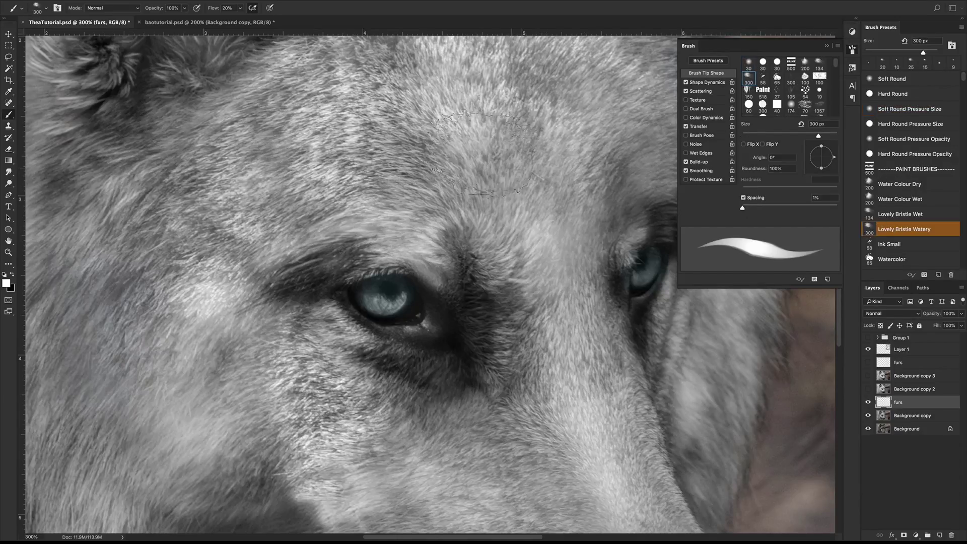
key(bracketleft)
key(bracketleft)
key(bracketleft)
key(bracketleft)
key(bracketleft)
key(bracketleft)
key(bracketleft)
key(bracketleft)
key(bracketleft)
key(bracketleft)
key(bracketleft)
key(bracketleft)
key(bracketleft)
key(bracketleft)
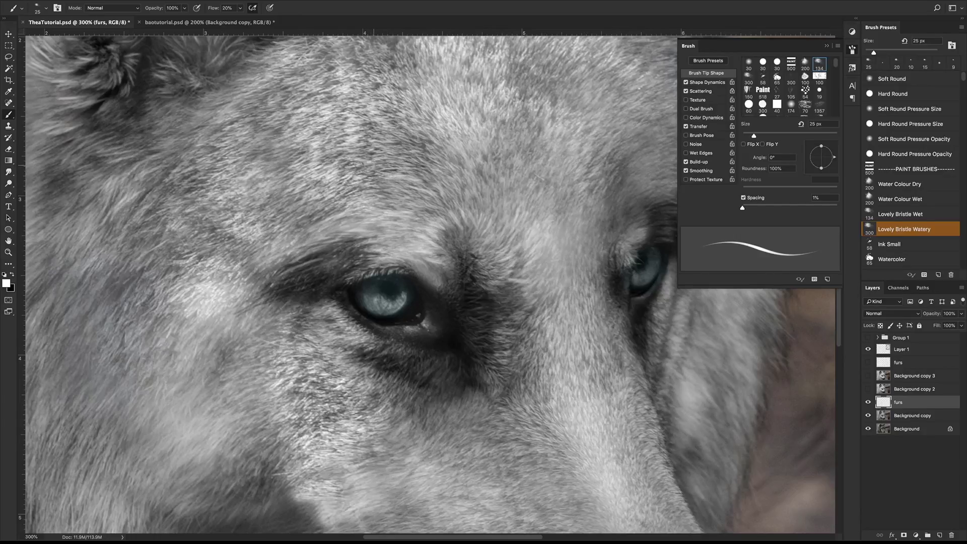
scroll(201, 262, left, 6)
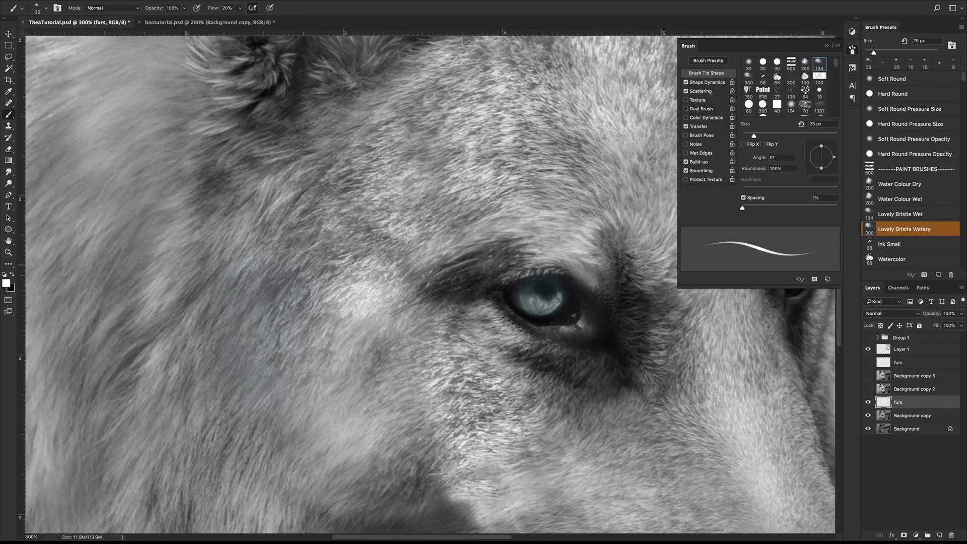
key(bracketleft)
key(bracketleft)
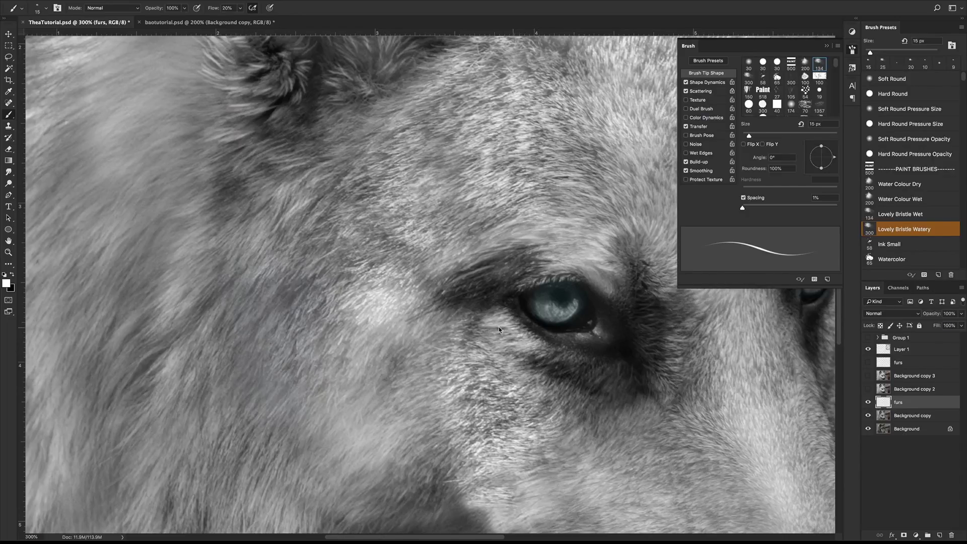
drag(506, 322, 408, 328)
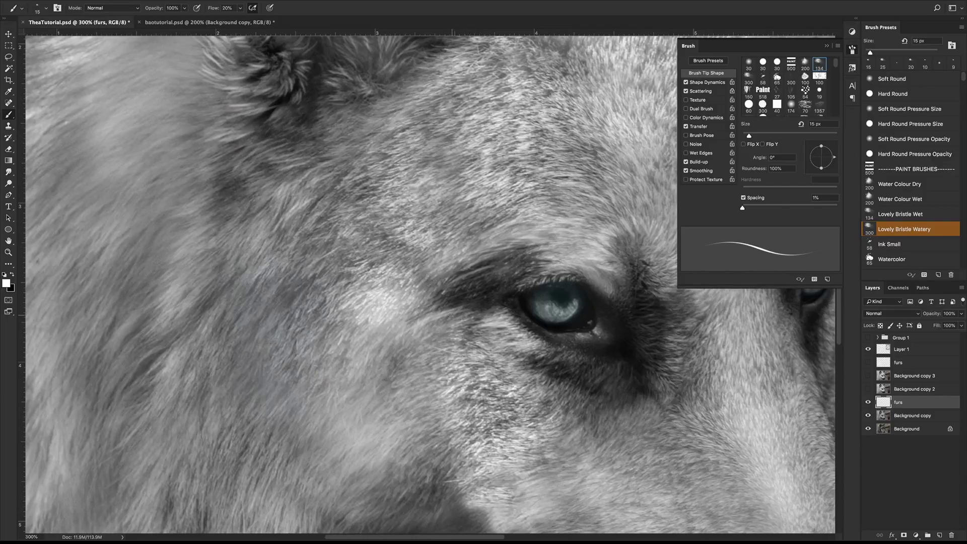
- Paint fine white and black hairs sweeping from below the near eye's outer corner towards the cheek with the 15 px brush
key(x)
mouse_move(471, 294)
mouse_down()
mouse_move(414, 321)
mouse_move(425, 312)
mouse_move(417, 351)
mouse_up()
key(x)
drag(446, 314, 405, 350)
drag(457, 297, 421, 346)
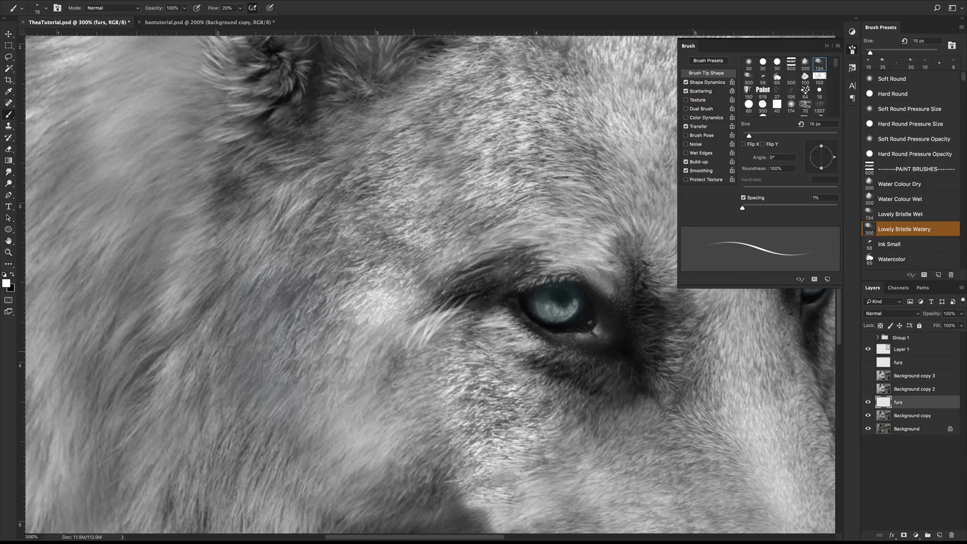
key(super+minus)
key(super+minus)
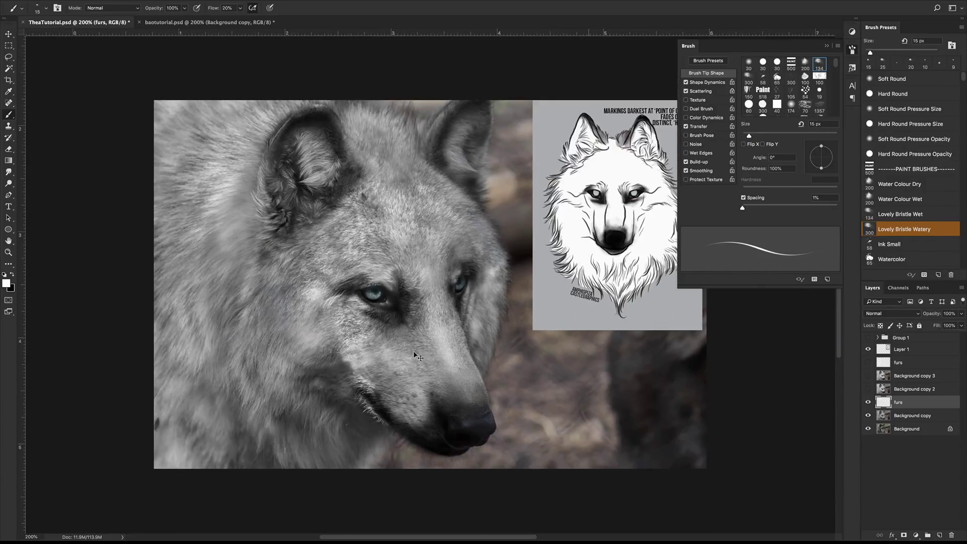
key(super+equal)
key(super+equal)
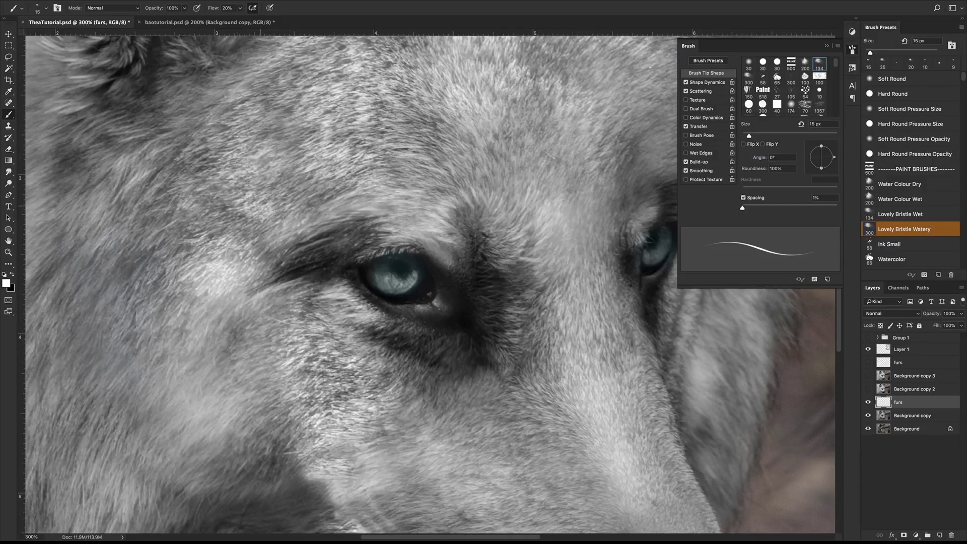
key(x)
key(x)
key(x)
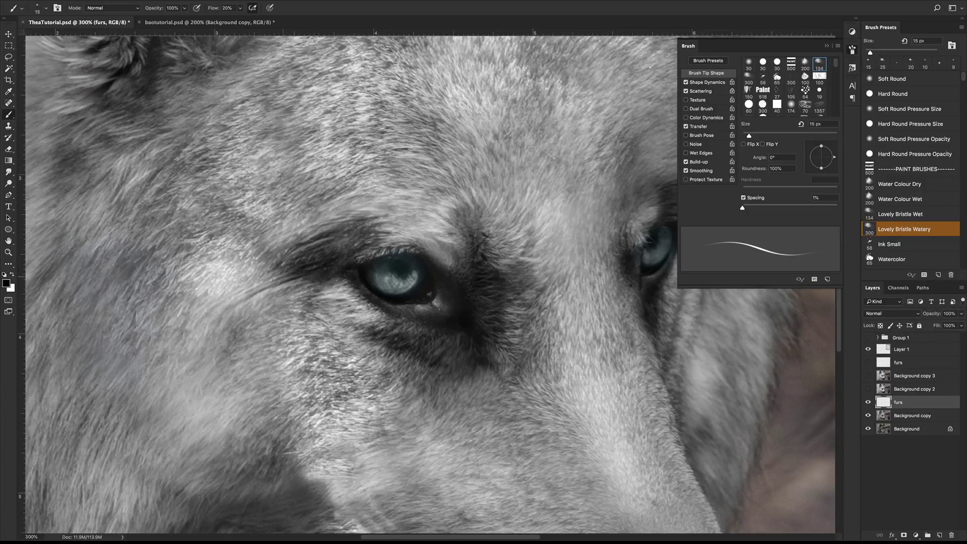
key(x)
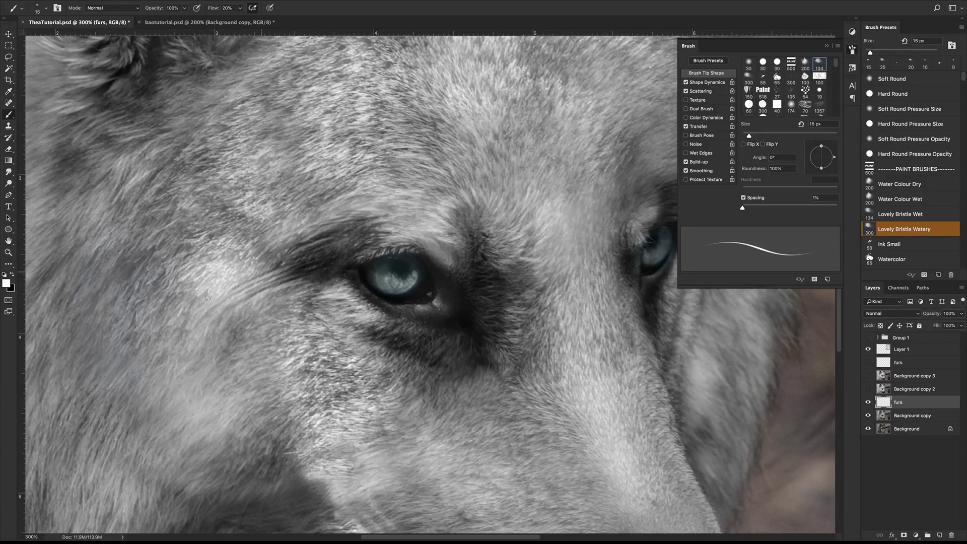
- Examine the fur around the near eye, the cheek and the neck below the near ear at different zoom levels
drag(300, 330, 399, 300)
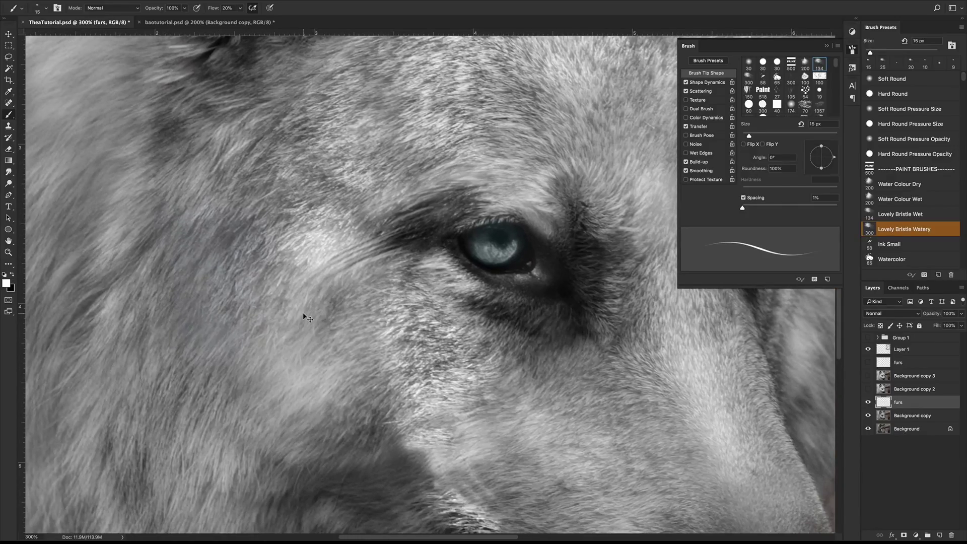
key(ctrl+minus)
key(ctrl+minus)
key(ctrl+minus)
key(ctrl+plus)
key(ctrl+plus)
key(ctrl+plus)
key(ctrl+plus)
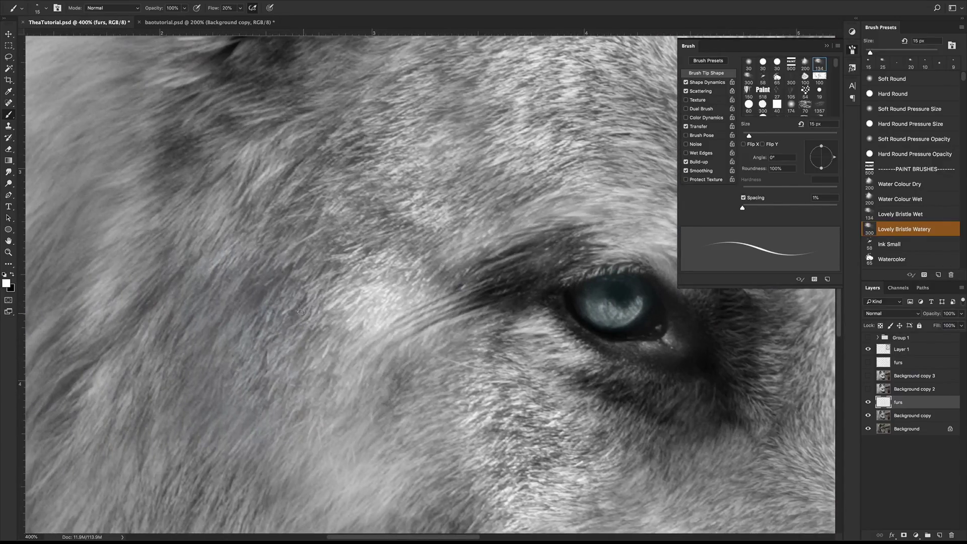
scroll(97, 219, left, 8)
scroll(97, 219, up, 2)
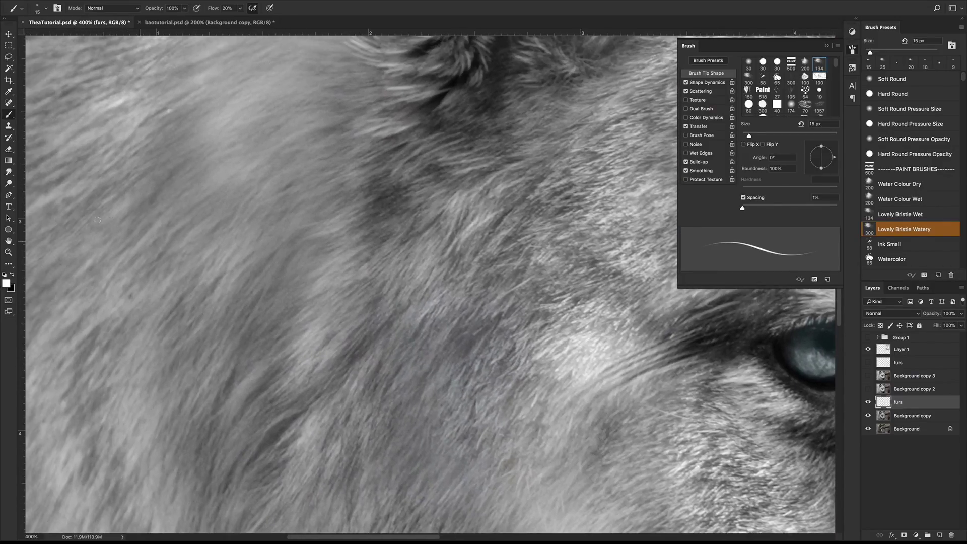
key(ctrl+minus)
key(ctrl+minus)
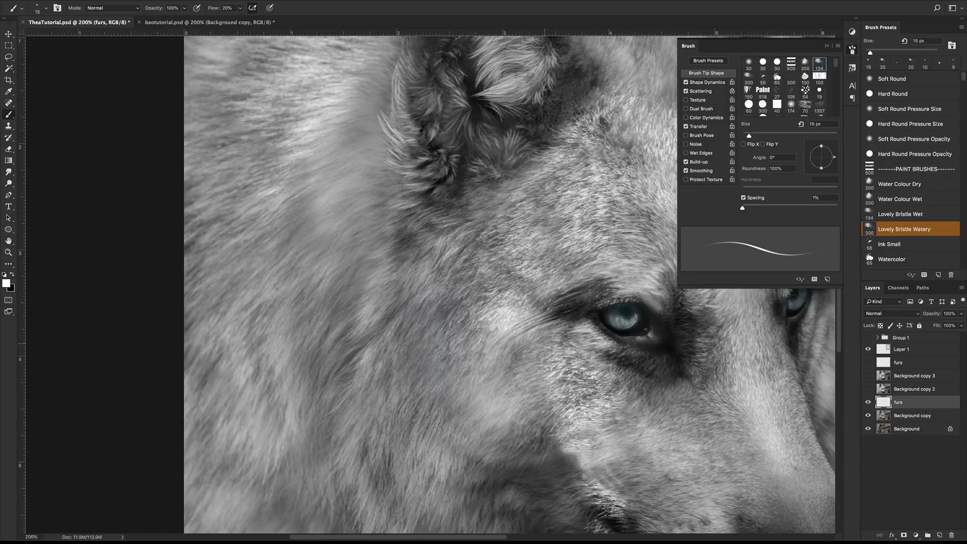
- With the brush at 25 px, paint long curved white strands down the cheek ruff below the near ear
key(bracketright)
key(bracketright)
key(ctrl+plus)
drag(379, 213, 308, 277)
key(ctrl+z)
mouse_move(362, 228)
mouse_down()
mouse_move(312, 276)
mouse_move(364, 243)
mouse_move(316, 290)
mouse_up()
drag(375, 239, 321, 302)
drag(351, 269, 294, 363)
drag(336, 330, 293, 376)
mouse_move(360, 326)
mouse_down()
mouse_move(301, 372)
mouse_move(288, 396)
mouse_up()
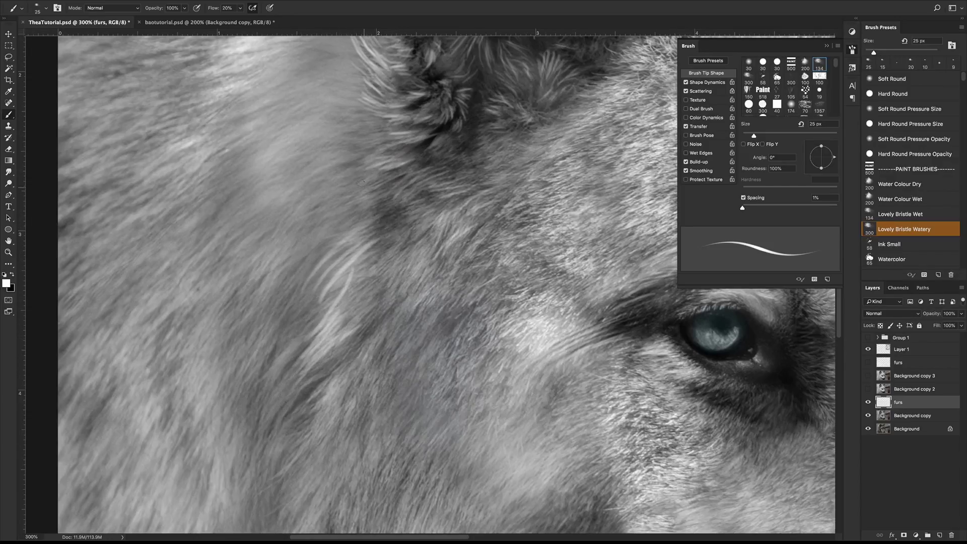
- Paint short white hairs flicking outward along the rear edge of the near ear's base
mouse_move(395, 192)
mouse_down()
mouse_move(376, 179)
mouse_move(352, 197)
mouse_up()
mouse_move(383, 184)
mouse_down()
mouse_move(337, 189)
mouse_move(344, 176)
mouse_up()
mouse_move(395, 170)
mouse_down()
mouse_move(351, 173)
mouse_move(356, 135)
mouse_up()
drag(389, 137, 355, 116)
drag(392, 125, 355, 103)
mouse_move(385, 121)
mouse_down()
mouse_move(349, 104)
mouse_move(357, 109)
mouse_up()
mouse_move(396, 135)
mouse_down()
mouse_move(353, 125)
mouse_move(349, 132)
mouse_up()
mouse_move(397, 179)
mouse_down()
mouse_move(378, 158)
mouse_move(335, 156)
mouse_up()
drag(390, 162, 363, 152)
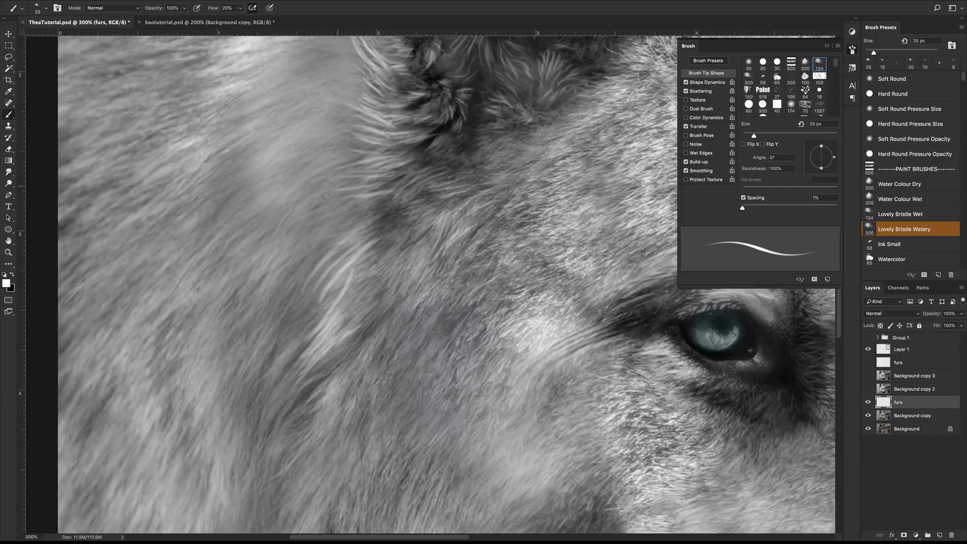
- Extend the cheek ruff downward with long curved white strands, overlapping the ones already painted below the near ear
scroll(437, 279, down, 5)
scroll(437, 280, left, 3)
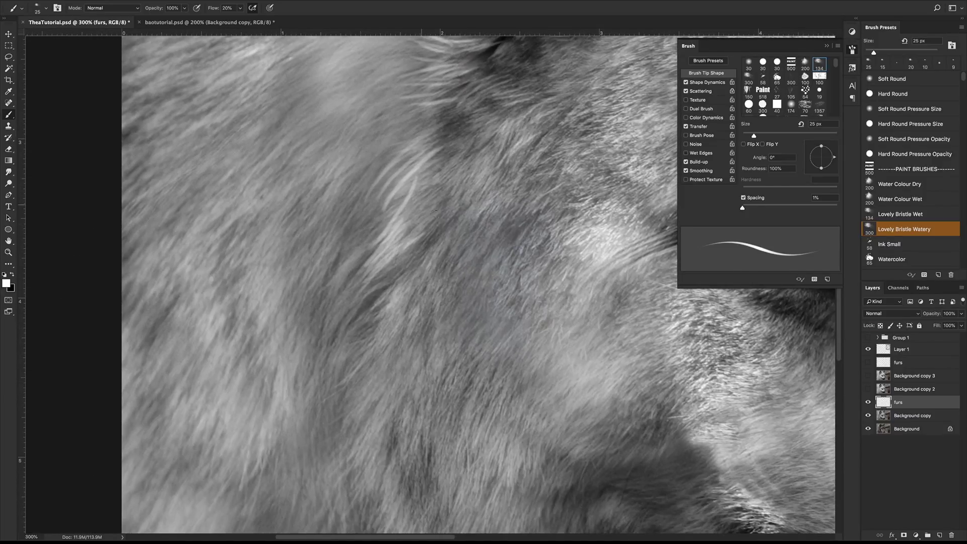
drag(409, 258, 362, 294)
drag(407, 261, 318, 348)
key(ctrl+z)
drag(406, 268, 330, 364)
drag(391, 268, 337, 334)
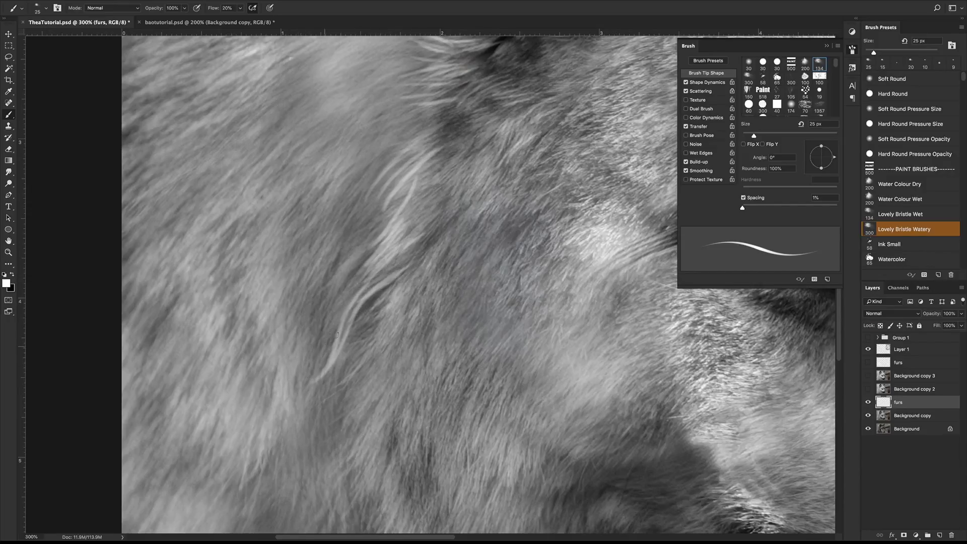
drag(345, 291, 307, 370)
drag(420, 170, 385, 214)
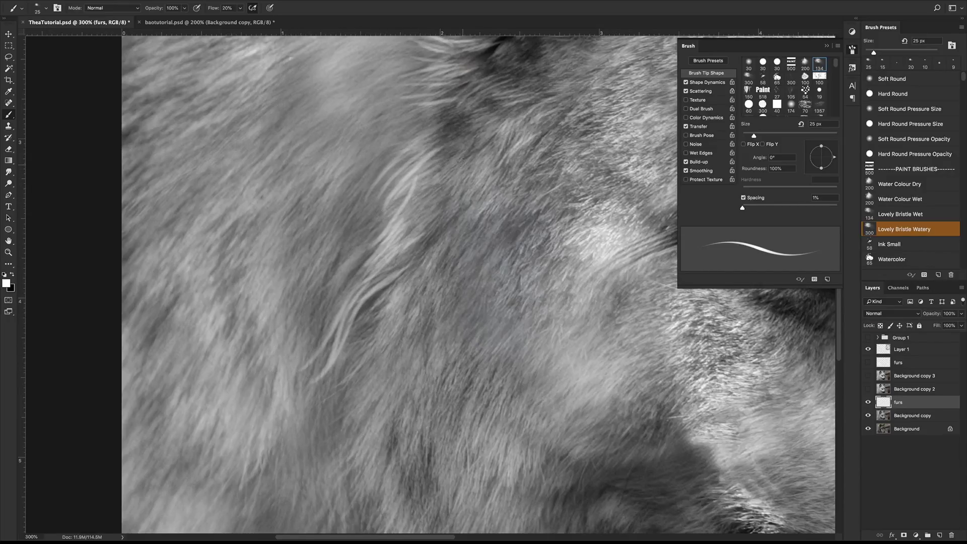
drag(418, 180, 327, 269)
drag(393, 231, 313, 285)
mouse_move(374, 250)
mouse_down()
mouse_move(323, 320)
mouse_move(321, 299)
mouse_up()
- Fill the gap between the near ear's base and the cheek ruff with short white hairs pointing outward
mouse_move(426, 154)
mouse_down()
mouse_move(375, 214)
mouse_move(392, 183)
mouse_up()
drag(447, 120, 395, 129)
drag(447, 119, 388, 127)
drag(444, 118, 390, 106)
drag(449, 107, 388, 113)
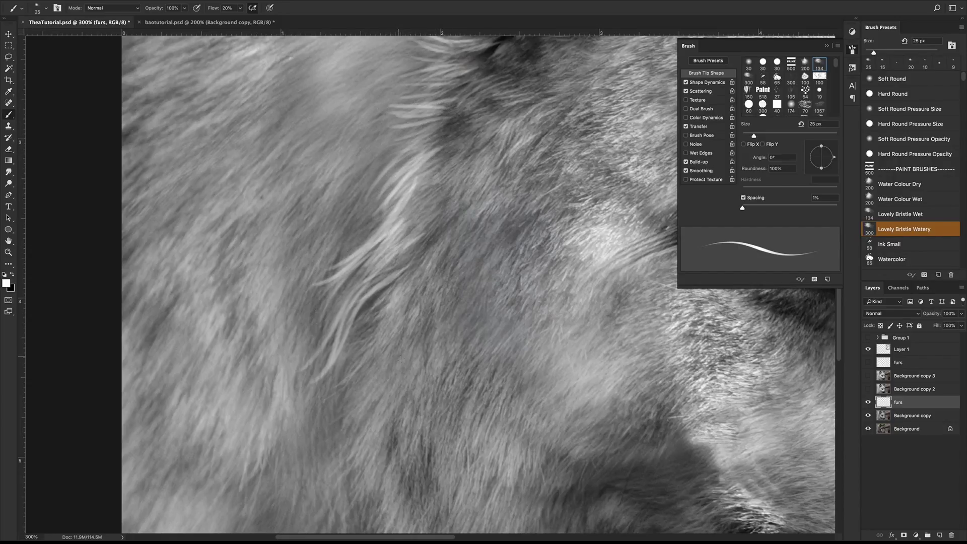
- Paint further white strands below the ruff, curving down and outward along the side of the neck
drag(386, 313, 348, 378)
mouse_move(368, 342)
mouse_down()
mouse_move(302, 430)
mouse_move(326, 440)
mouse_up()
drag(379, 387, 350, 422)
mouse_move(380, 381)
mouse_down()
mouse_move(334, 459)
mouse_move(322, 449)
mouse_move(346, 410)
mouse_move(295, 460)
mouse_up()
drag(370, 325, 336, 383)
- Build up the ruff's lower end with dense, long white strands that hang down over the neck
scroll(332, 373, down, 5)
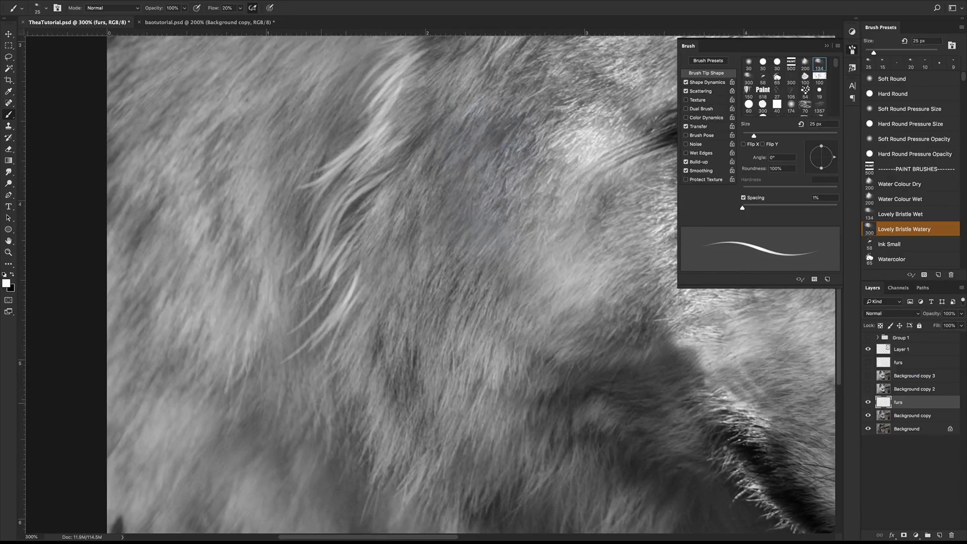
mouse_move(355, 325)
mouse_down()
mouse_move(336, 389)
mouse_move(346, 450)
mouse_up()
drag(366, 358, 364, 463)
drag(386, 400, 369, 488)
drag(395, 423, 366, 516)
drag(356, 340, 346, 438)
drag(354, 372, 340, 483)
mouse_move(368, 311)
mouse_down()
mouse_move(318, 438)
mouse_move(323, 422)
mouse_move(322, 455)
mouse_up()
drag(356, 276, 295, 370)
drag(344, 303, 293, 370)
drag(351, 266, 289, 414)
drag(344, 307, 260, 425)
- Thicken the middle and upper ruff with shorter white hairs along its inner edge and one long outer strand
mouse_move(372, 195)
mouse_down()
mouse_move(323, 262)
mouse_move(365, 255)
mouse_up()
mouse_move(394, 207)
mouse_down()
mouse_move(375, 265)
mouse_move(384, 247)
mouse_up()
drag(394, 223, 377, 257)
drag(403, 132, 361, 165)
mouse_move(438, 109)
mouse_down()
mouse_move(394, 153)
mouse_move(391, 128)
mouse_up()
drag(427, 100, 399, 113)
mouse_move(456, 60)
mouse_down()
mouse_move(406, 103)
mouse_move(386, 106)
mouse_up()
drag(434, 72, 395, 103)
mouse_move(354, 164)
mouse_down()
mouse_move(309, 218)
mouse_move(284, 285)
mouse_up()
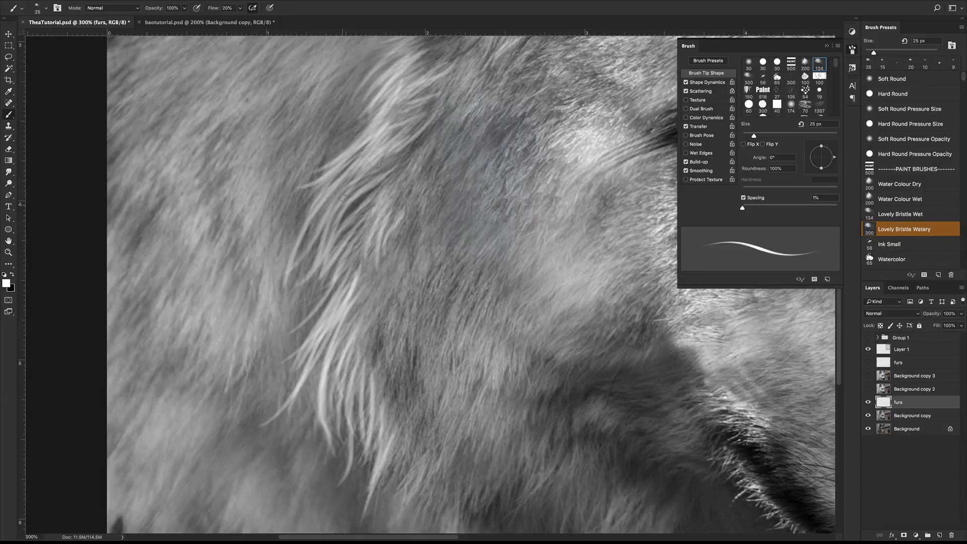
- Continue the ruff's lower edge towards the throat with short curved white strands below the jaw
key(ctrl+minus)
key(ctrl+minus)
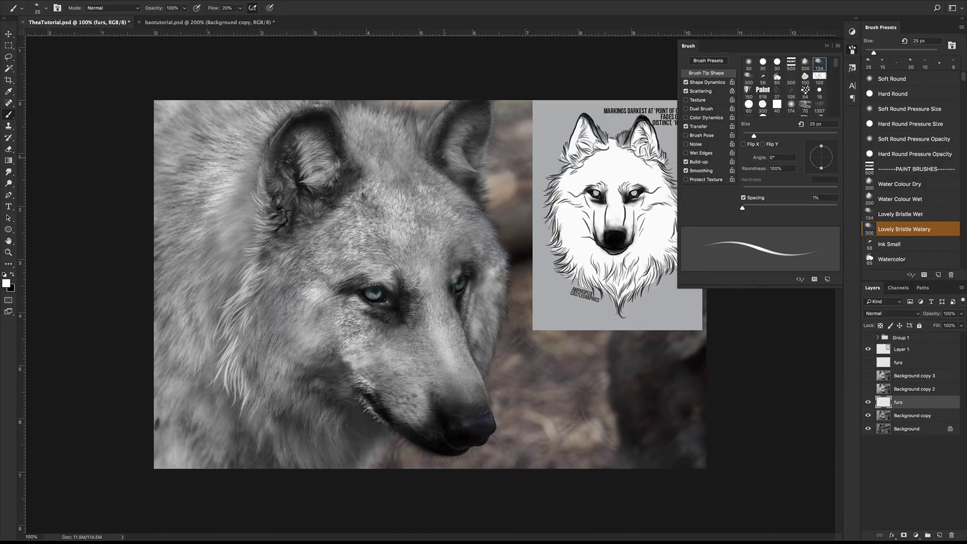
key(ctrl+plus)
scroll(443, 157, down, 5)
scroll(443, 157, left, 6)
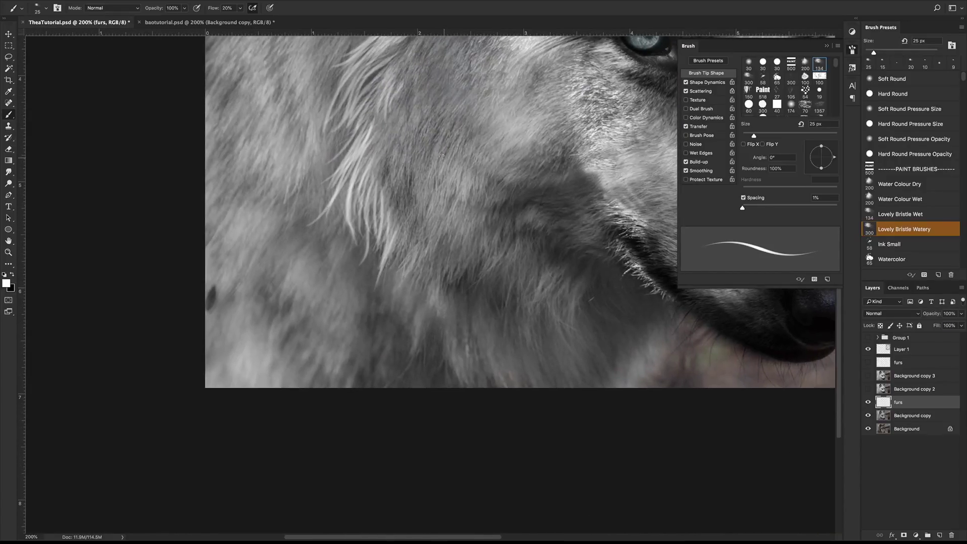
drag(402, 231, 399, 284)
drag(420, 249, 409, 281)
drag(406, 273, 397, 291)
drag(422, 255, 412, 283)
mouse_move(431, 259)
mouse_down()
mouse_move(416, 294)
mouse_move(435, 288)
mouse_move(434, 310)
mouse_up()
mouse_move(474, 251)
mouse_down()
mouse_move(454, 269)
mouse_move(449, 299)
mouse_up()
mouse_move(475, 264)
mouse_down()
mouse_move(456, 302)
mouse_move(438, 297)
mouse_up()
drag(454, 252, 440, 277)
drag(446, 231, 429, 265)
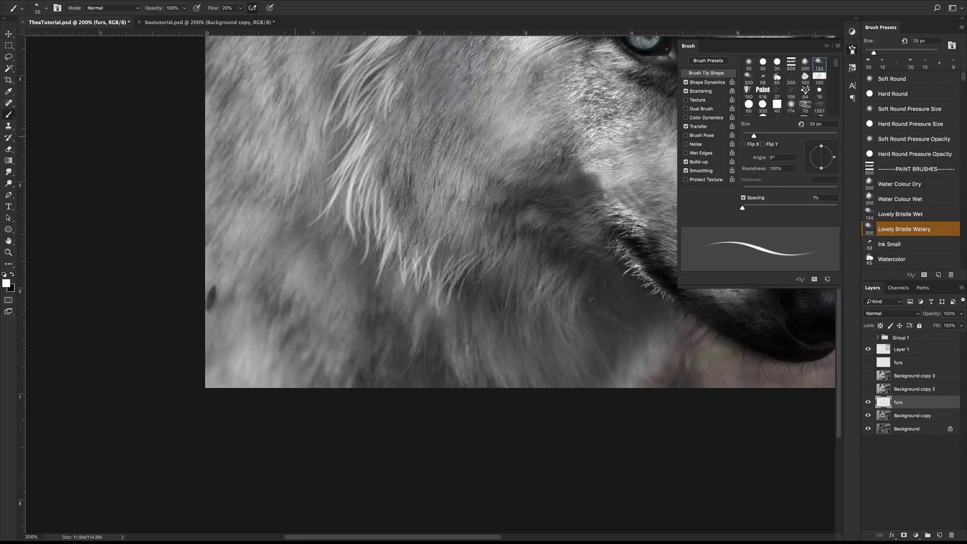
mouse_move(270, 164)
mouse_down()
mouse_move(281, 200)
mouse_move(256, 235)
mouse_move(245, 193)
mouse_move(266, 176)
mouse_up()
key(super+z)
key(super+minus)
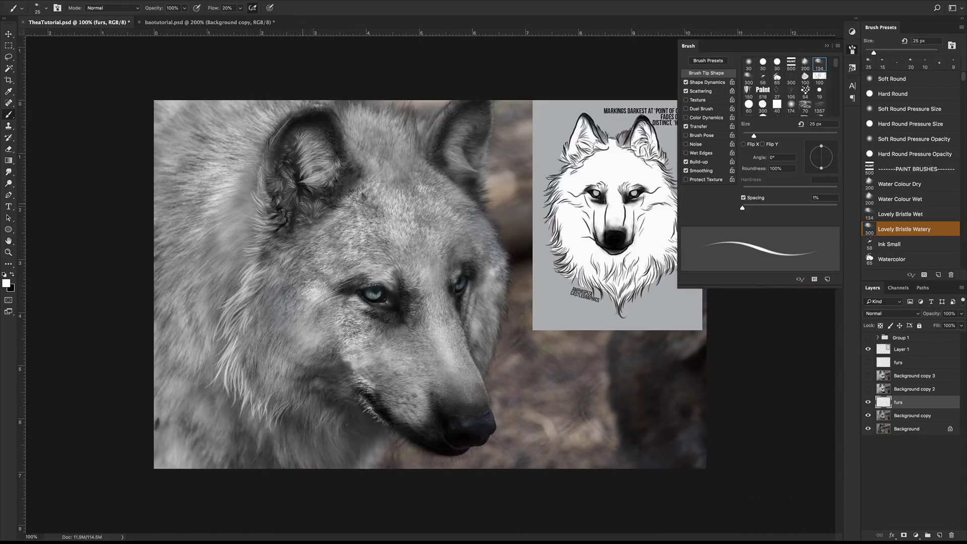
mouse_move(347, 198)
mouse_down()
mouse_move(228, 353)
mouse_move(377, 198)
mouse_up()
key(super+z)
- Paint a row of thin white hairs across the lower cheek, inside the ruff's lower edge
key(super+plus)
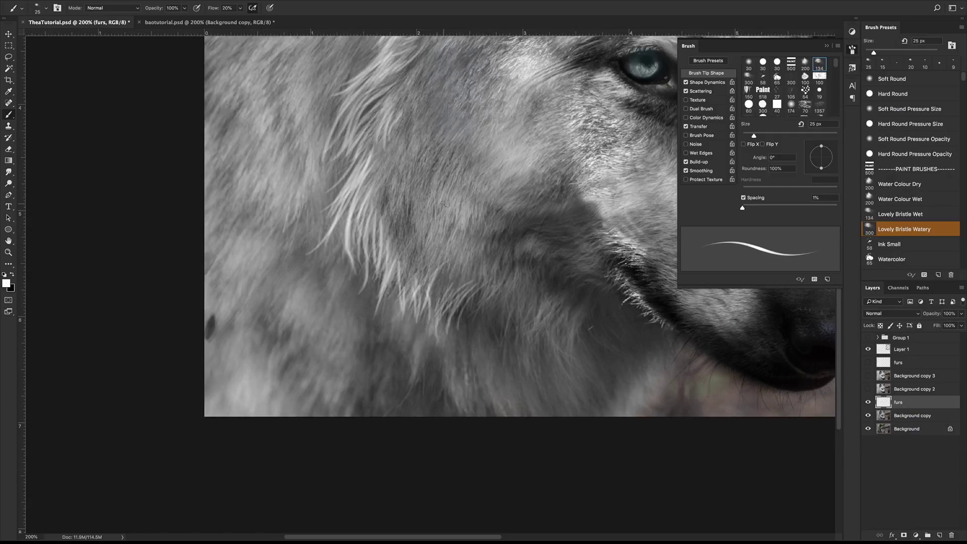
drag(472, 211, 457, 241)
drag(450, 200, 439, 247)
drag(441, 208, 428, 250)
mouse_move(433, 211)
mouse_down()
mouse_move(422, 253)
mouse_move(409, 242)
mouse_up()
drag(420, 193, 409, 249)
mouse_move(411, 199)
mouse_down()
mouse_move(403, 234)
mouse_move(405, 222)
mouse_up()
mouse_move(406, 199)
mouse_down()
mouse_move(401, 239)
mouse_move(405, 226)
mouse_up()
drag(410, 197, 403, 241)
drag(411, 172, 397, 223)
- Add short white hairs up the cheek along the inner edge of the upper ruff
drag(420, 128, 392, 175)
mouse_move(423, 115)
mouse_down()
mouse_move(401, 149)
mouse_move(403, 139)
mouse_up()
drag(428, 73, 411, 96)
drag(447, 52, 435, 63)
drag(442, 56, 410, 82)
drag(428, 61, 397, 84)
drag(420, 60, 405, 74)
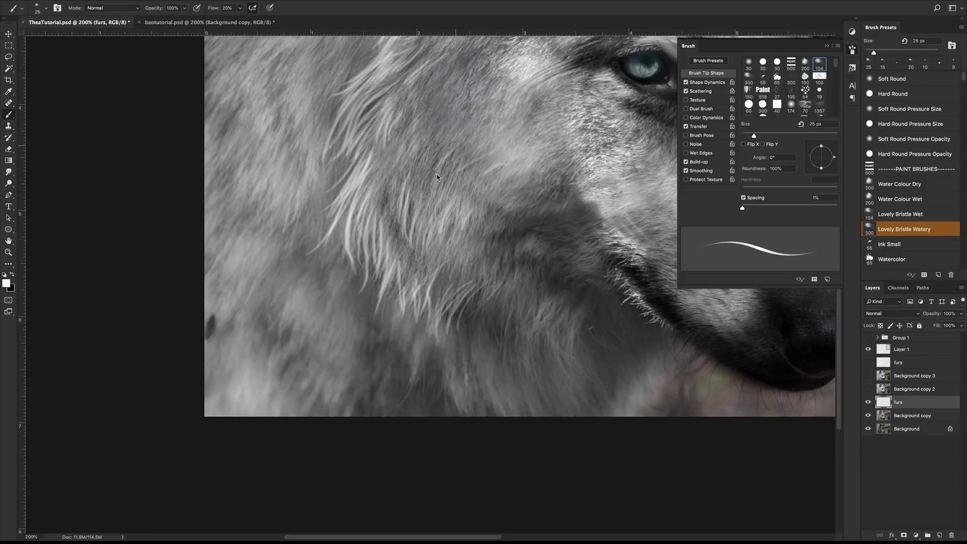
- Try long white guide curves down the outer neck mane behind the ruff
key(ctrl+minus)
key(ctrl+minus)
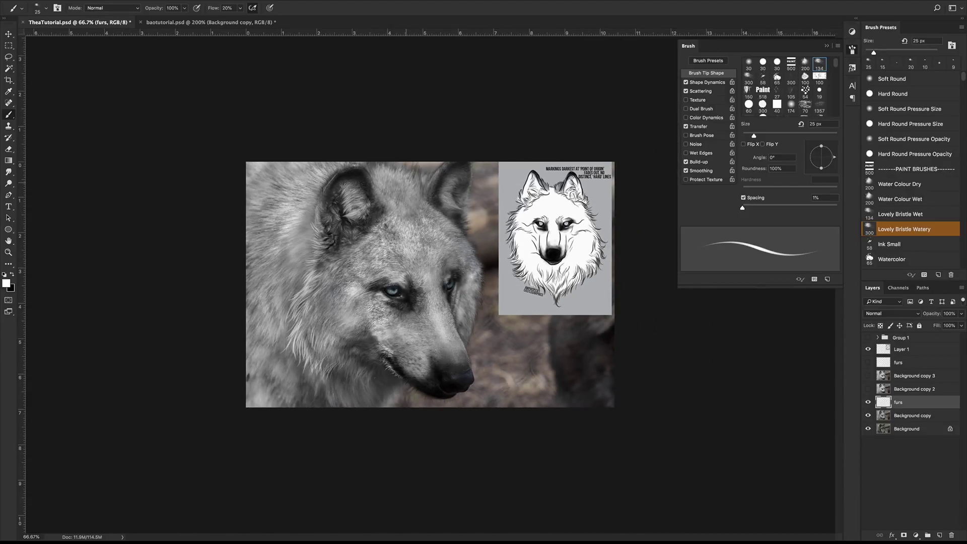
mouse_move(259, 220)
mouse_down()
mouse_move(255, 250)
mouse_move(318, 406)
mouse_move(269, 352)
mouse_move(247, 230)
mouse_up()
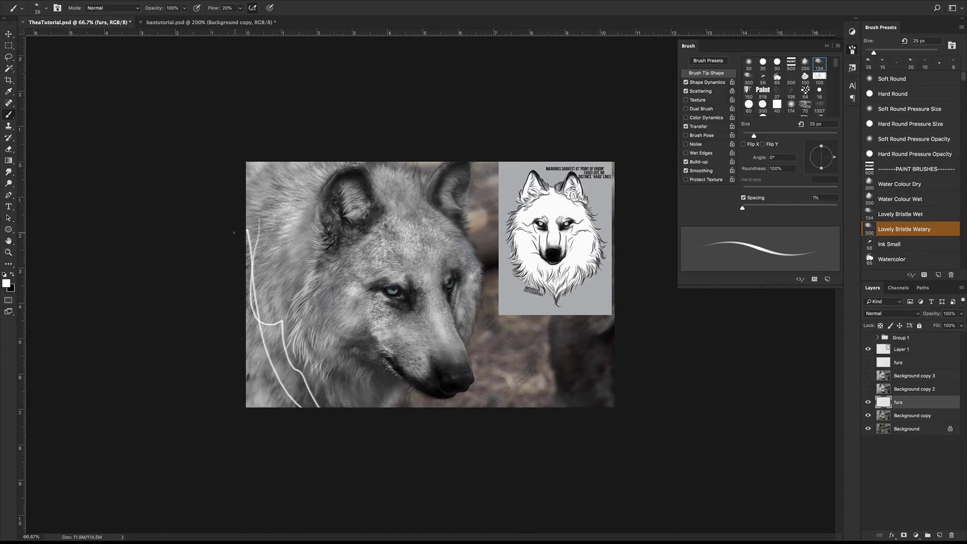
key(ctrl+z)
mouse_move(255, 299)
mouse_down()
mouse_move(294, 232)
mouse_move(313, 407)
mouse_up()
key(ctrl+z)
- Try white hairs along the far side of the wolf's face, against the blurred background
key(ctrl+plus)
key(ctrl+plus)
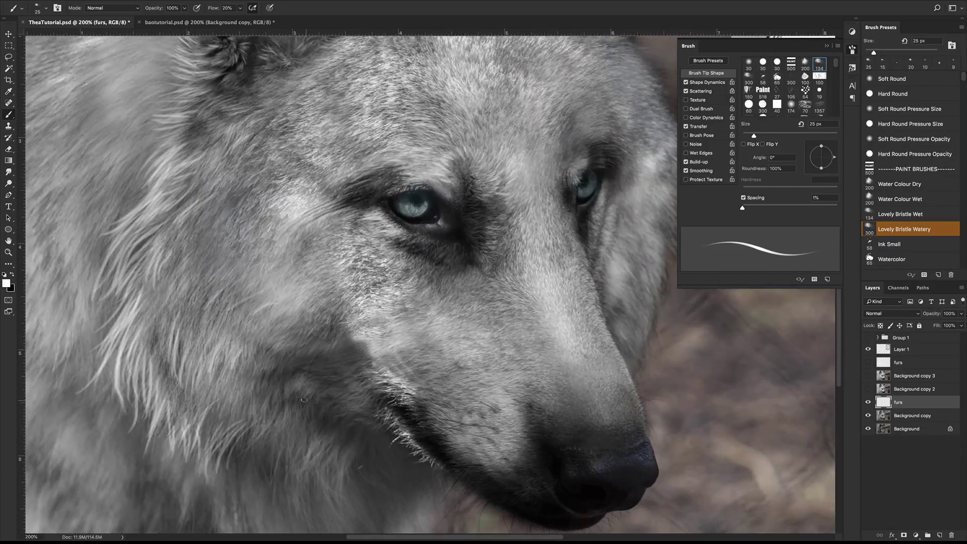
scroll(304, 399, right, 10)
scroll(303, 399, up, 3)
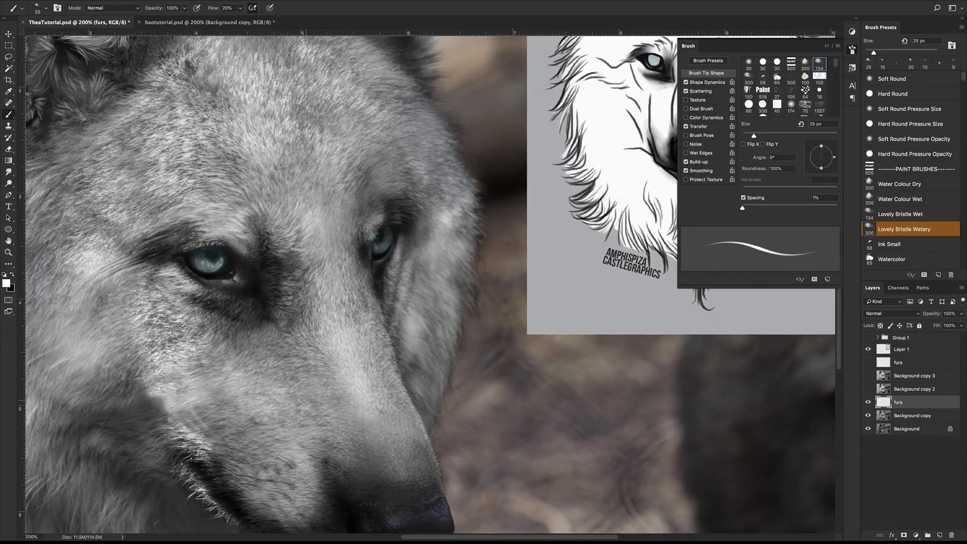
scroll(415, 312, right, 3)
scroll(415, 311, up, 2)
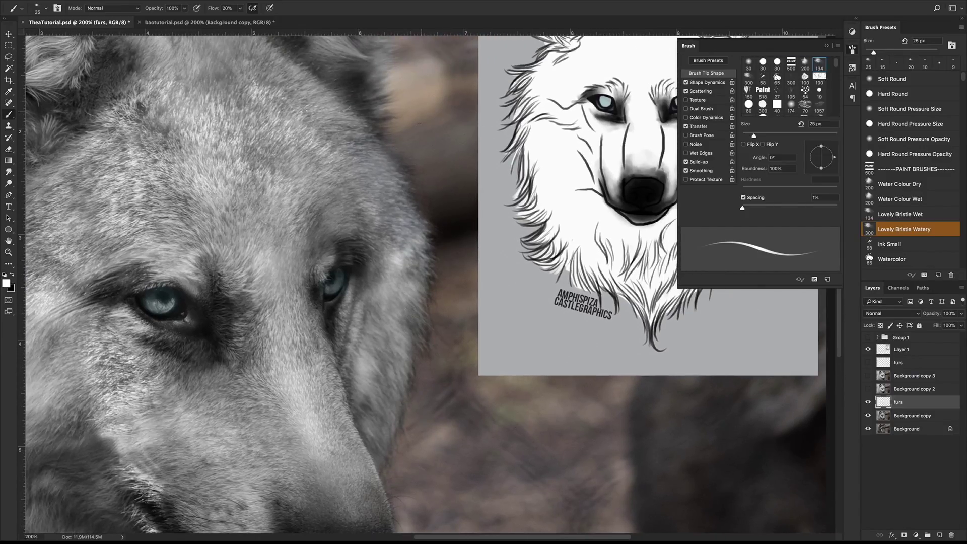
mouse_move(384, 145)
mouse_down()
mouse_move(421, 176)
mouse_move(437, 253)
mouse_up()
drag(399, 226, 436, 282)
key(ctrl+alt+z)
key(ctrl+alt+z)
key(ctrl+alt+z)
key(ctrl+alt+z)
key(ctrl+alt+z)
key(ctrl+alt+z)
key(ctrl+alt+z)
- Paint long white strands along the outer edge of the far cheek, from beside the brow down to the muzzle
mouse_move(398, 176)
mouse_down()
mouse_move(422, 194)
mouse_move(438, 235)
mouse_up()
drag(404, 209, 437, 243)
mouse_move(406, 216)
mouse_down()
mouse_move(445, 263)
mouse_move(431, 309)
mouse_up()
drag(412, 269, 441, 373)
drag(409, 300, 429, 382)
drag(408, 305, 422, 370)
drag(402, 338, 409, 414)
drag(406, 380, 388, 457)
drag(410, 231, 436, 255)
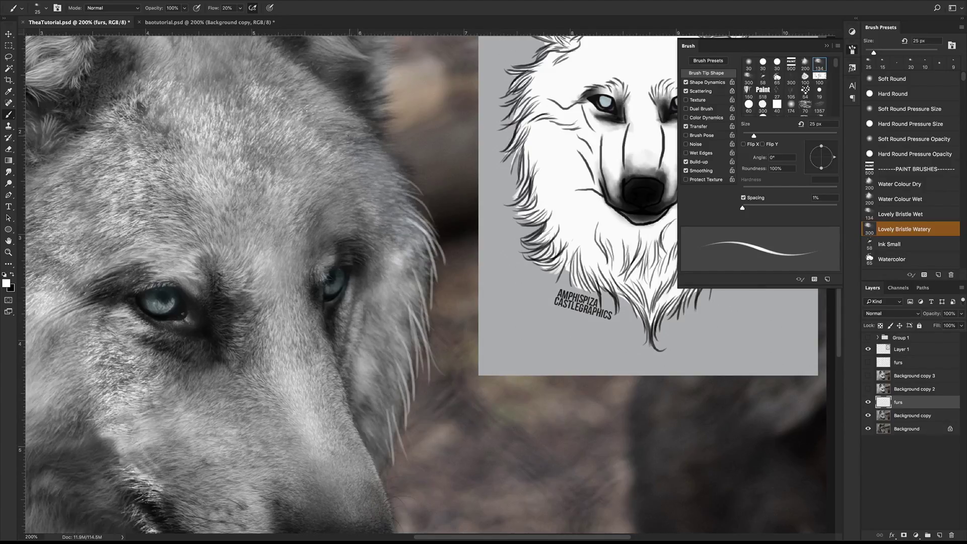
drag(360, 132, 408, 210)
drag(390, 158, 416, 230)
key(alt+super+z)
key(alt+super+z)
key(alt+super+z)
- Paint curved white hairs along the upper edge of the far cheek, sweeping outward from beside the brow
mouse_move(356, 141)
mouse_down()
mouse_move(397, 153)
mouse_move(426, 190)
mouse_up()
mouse_move(383, 151)
mouse_down()
mouse_move(402, 158)
mouse_move(424, 186)
mouse_up()
drag(388, 162, 442, 202)
drag(391, 174, 427, 200)
mouse_move(392, 180)
mouse_down()
mouse_move(433, 223)
mouse_move(426, 215)
mouse_up()
drag(387, 195, 433, 231)
drag(415, 214, 434, 240)
drag(328, 104, 368, 111)
drag(343, 115, 382, 123)
mouse_move(356, 126)
mouse_down()
mouse_move(388, 131)
mouse_move(367, 142)
mouse_up()
mouse_move(352, 141)
mouse_down()
mouse_move(393, 149)
mouse_move(417, 184)
mouse_up()
- Fill in the far cheek's fringe with more white hairs along its side and back up beside the brow
drag(420, 239, 441, 283)
mouse_move(411, 253)
mouse_down()
mouse_move(426, 274)
mouse_move(425, 308)
mouse_up()
drag(405, 284, 420, 303)
drag(397, 261, 418, 272)
mouse_move(386, 233)
mouse_down()
mouse_move(421, 246)
mouse_move(438, 235)
mouse_up()
mouse_move(376, 203)
mouse_down()
mouse_move(397, 202)
mouse_move(389, 178)
mouse_up()
drag(368, 166, 388, 169)
drag(360, 160, 404, 161)
drag(355, 151, 408, 171)
- Layer long white strands down the lower outer edge of the far cheek to where it meets the muzzle
drag(405, 240, 432, 278)
drag(411, 259, 426, 341)
mouse_move(401, 283)
mouse_down()
mouse_move(424, 326)
mouse_move(423, 369)
mouse_up()
drag(406, 311, 416, 384)
drag(422, 327, 403, 396)
mouse_move(408, 338)
mouse_down()
mouse_move(398, 390)
mouse_move(406, 407)
mouse_move(396, 425)
mouse_up()
drag(392, 405, 390, 420)
drag(394, 419, 377, 454)
drag(387, 435, 369, 487)
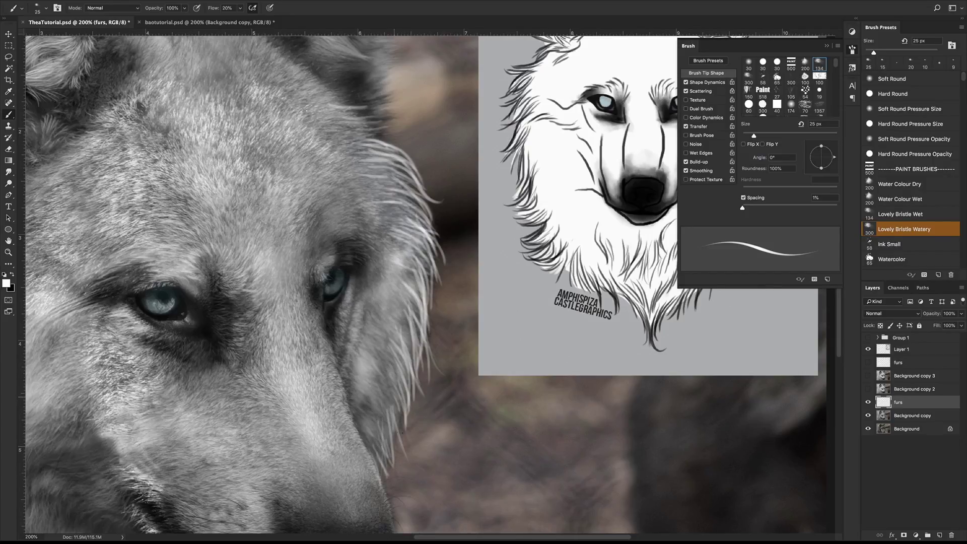
- Add a few extra downward white strands to thicken the lower fringe of the far cheek
drag(403, 410, 398, 442)
drag(401, 389, 392, 450)
drag(420, 347, 412, 379)
drag(423, 328, 422, 359)
drag(422, 296, 420, 343)
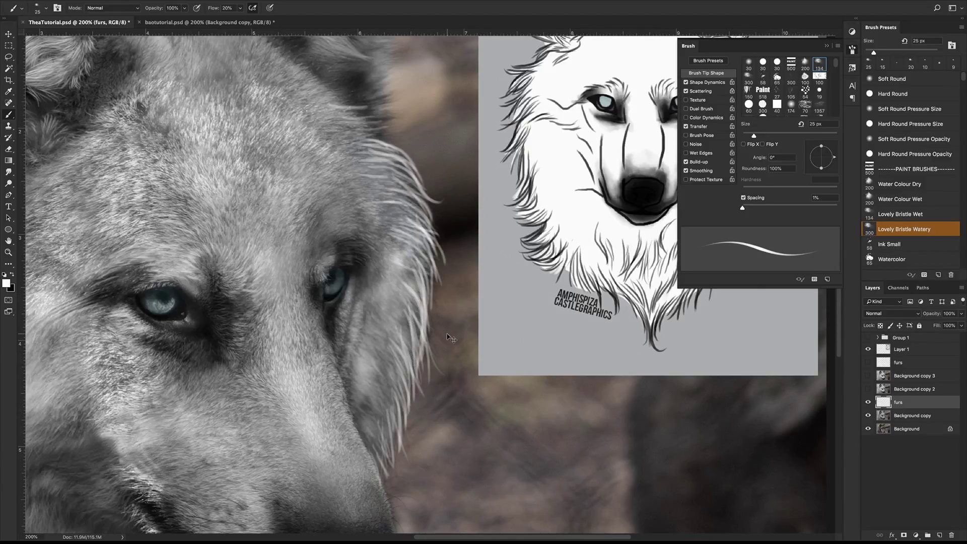
key(super+minus)
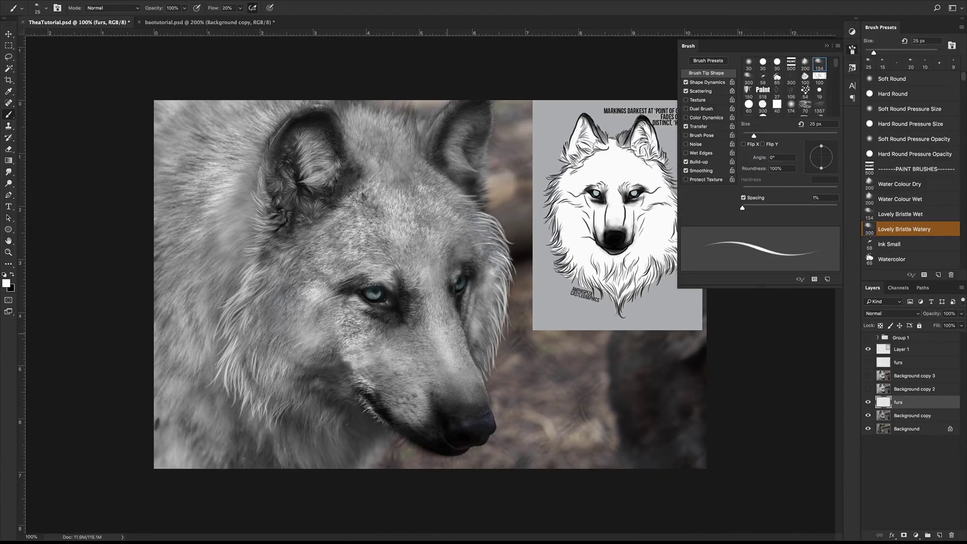
- Try long white brow hairs sweeping back above the near eye and between the brows
key(super+equal)
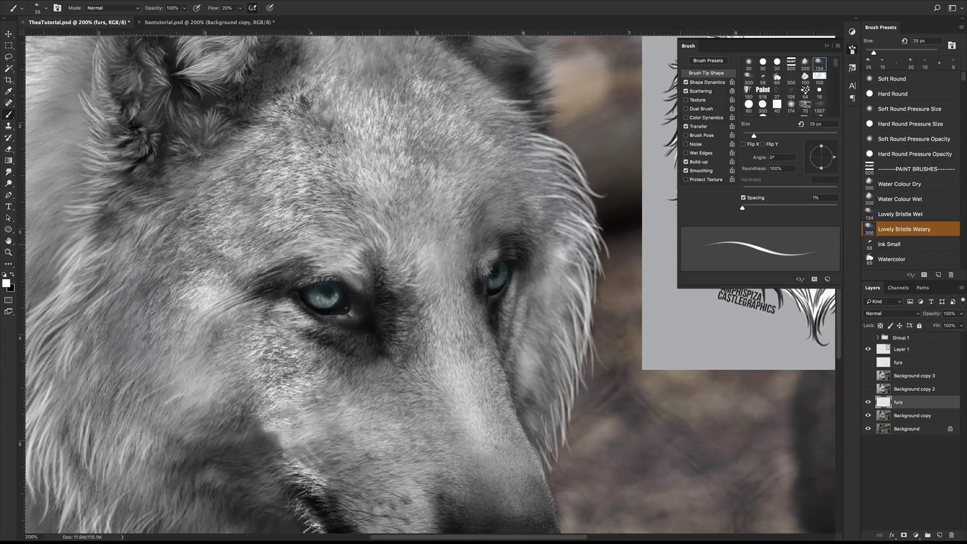
drag(389, 246, 297, 201)
mouse_move(381, 243)
mouse_down()
mouse_move(239, 206)
mouse_move(237, 228)
mouse_move(405, 216)
mouse_up()
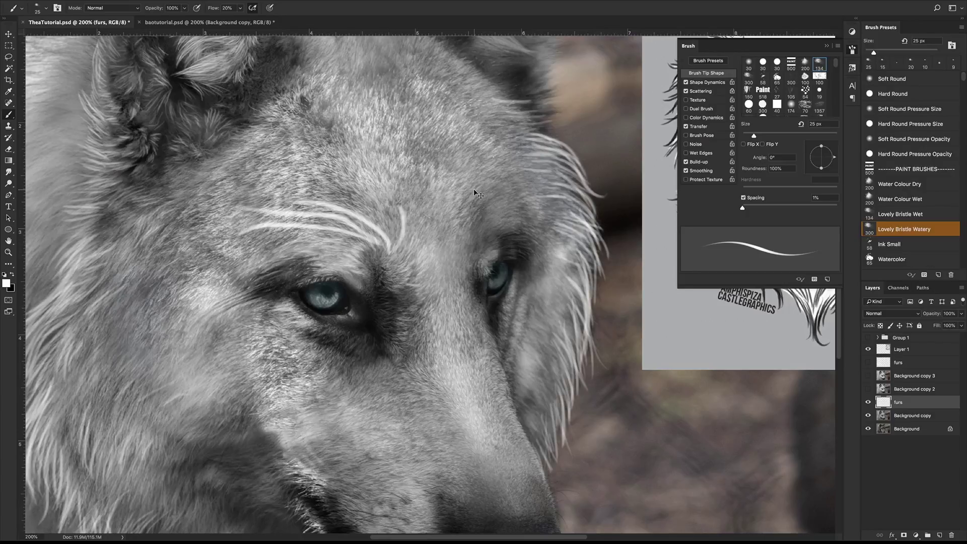
key(super+minus)
key(super+minus)
key(super+z)
key(super+z)
key(super+z)
key(super+z)
key(super+z)
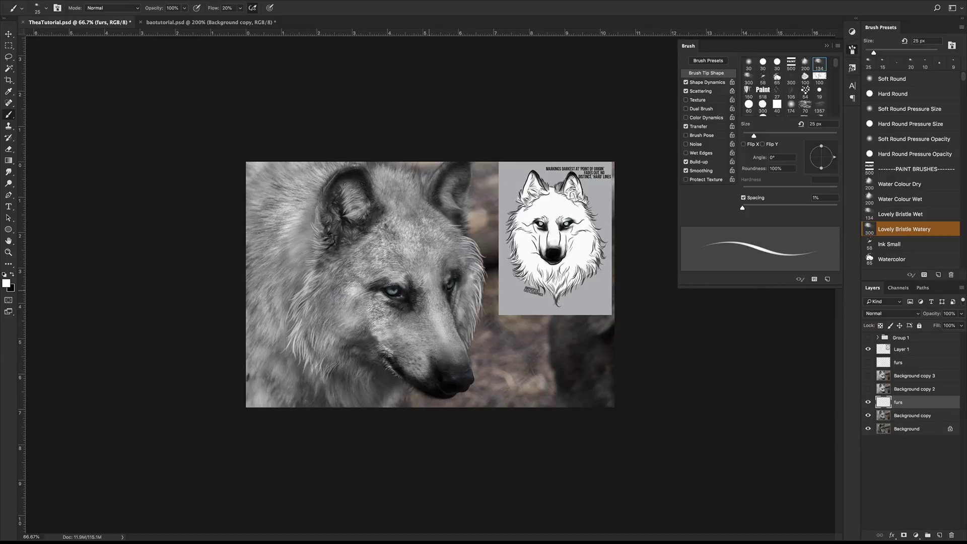
- Add short white hairs over the near cheek, inside the ruff behind the corner of the mouth
key(super+plus)
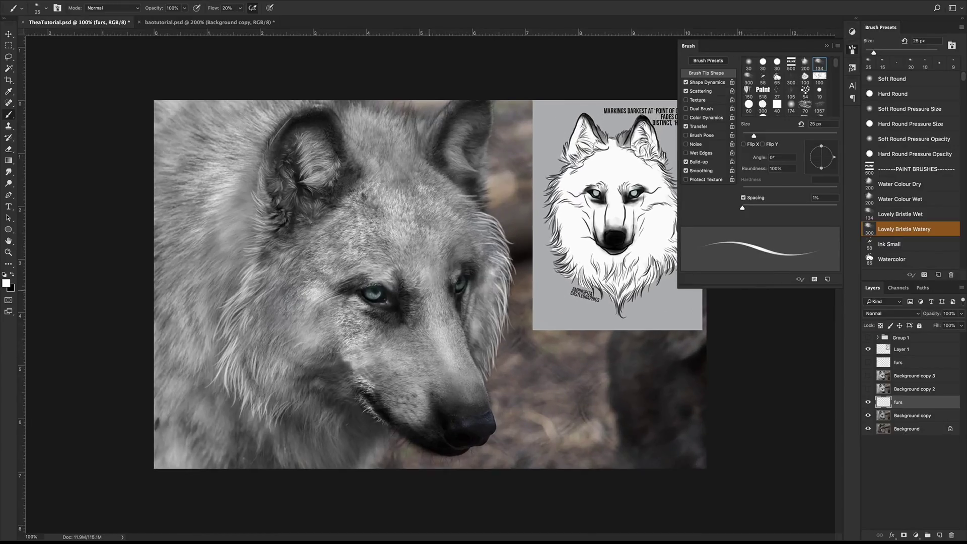
key(super+plus)
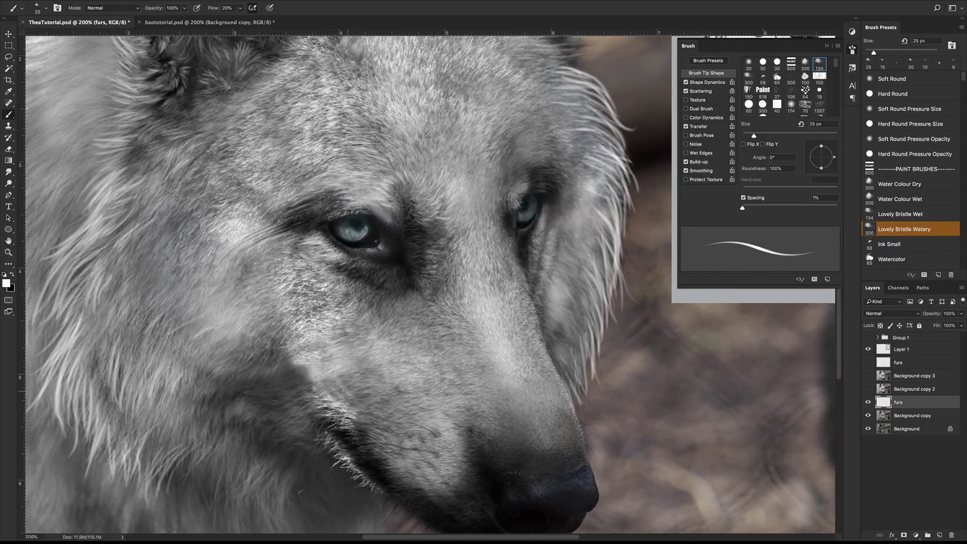
scroll(345, 390, down, 5)
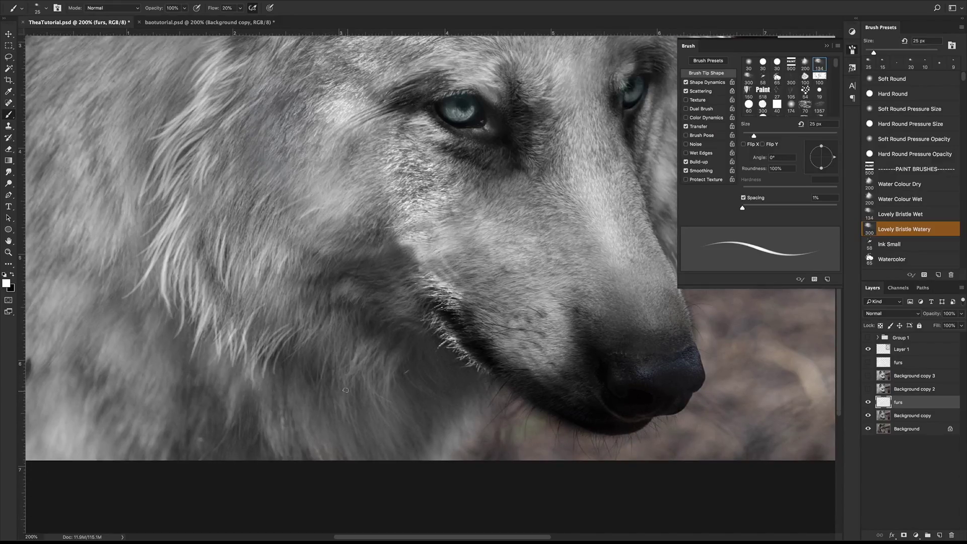
drag(315, 270, 271, 289)
mouse_move(299, 257)
mouse_down()
mouse_move(263, 289)
mouse_move(244, 285)
mouse_up()
drag(252, 245, 237, 276)
drag(248, 165, 212, 212)
drag(232, 172, 208, 200)
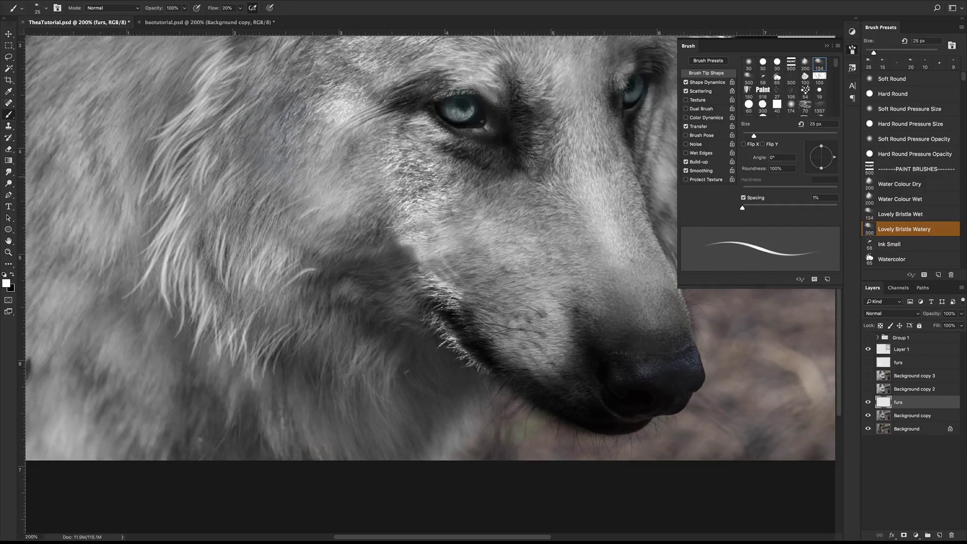
- Create a new layer named "line" above the visible furs layer
scroll(553, 416, right, 3)
scroll(553, 416, down, 1)
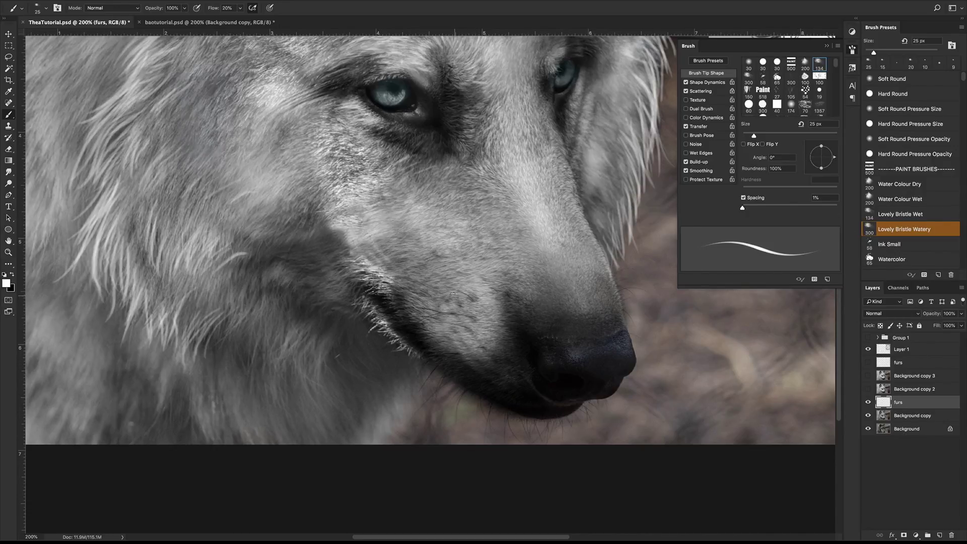
scroll(451, 294, up, 4)
scroll(452, 294, right, 3)
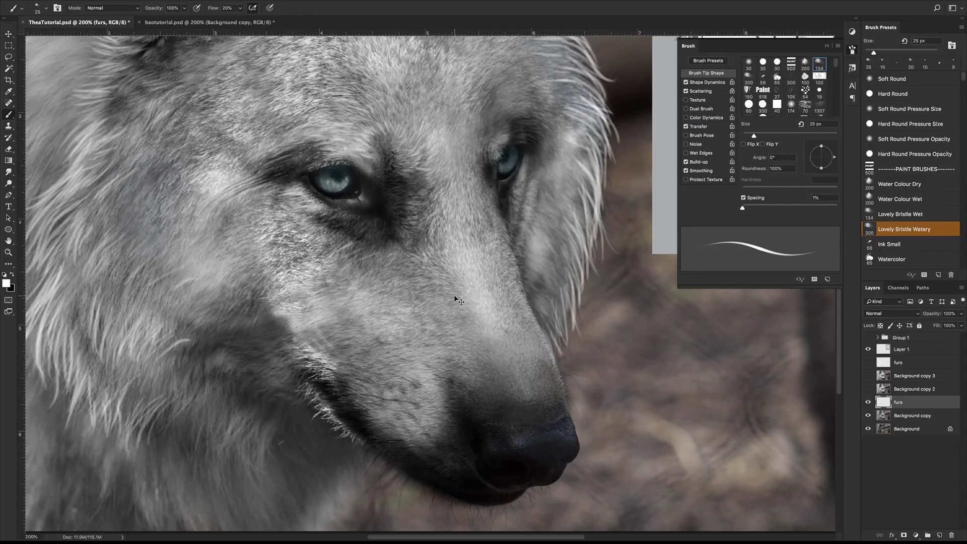
key(ctrl+shift+n)
text(line)
key(Return)
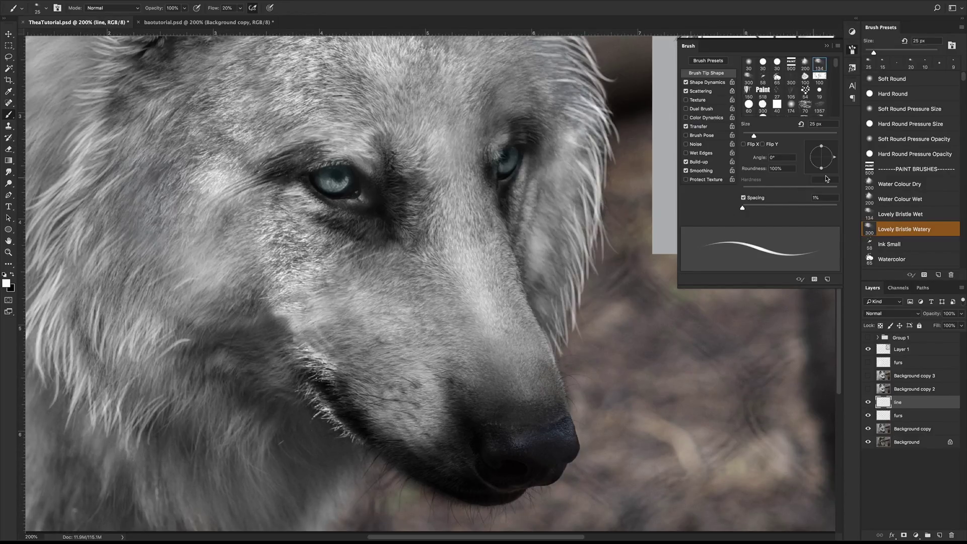
- Switch to the Soft Round Pressure Size brush and reduce its size to 6 px
click(908, 109)
drag(874, 52, 869, 53)
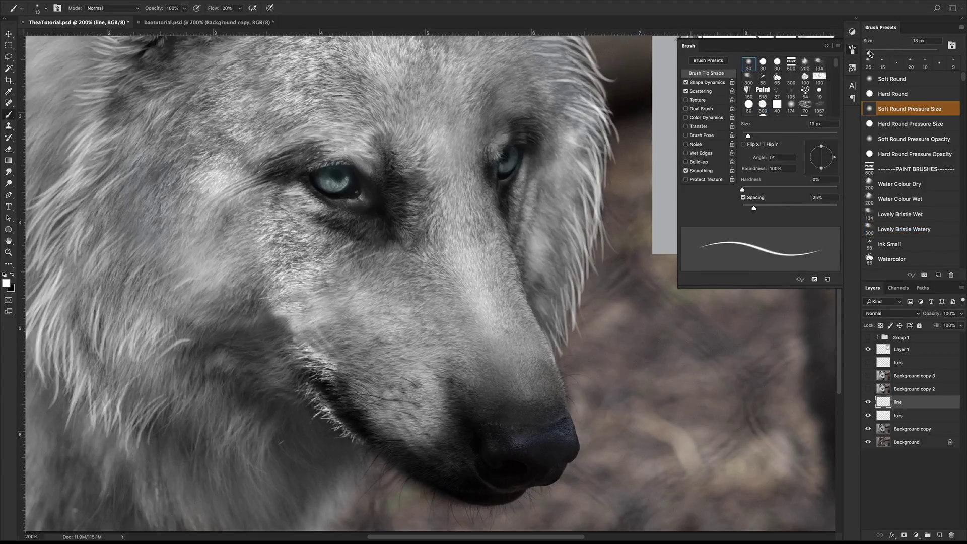
key(bracketleft)
key(bracketleft)
key(bracketleft)
key(bracketleft)
key(bracketleft)
- Trace thin white lines around the wolf's nose, nostril and the underside of the chin
drag(561, 416, 512, 420)
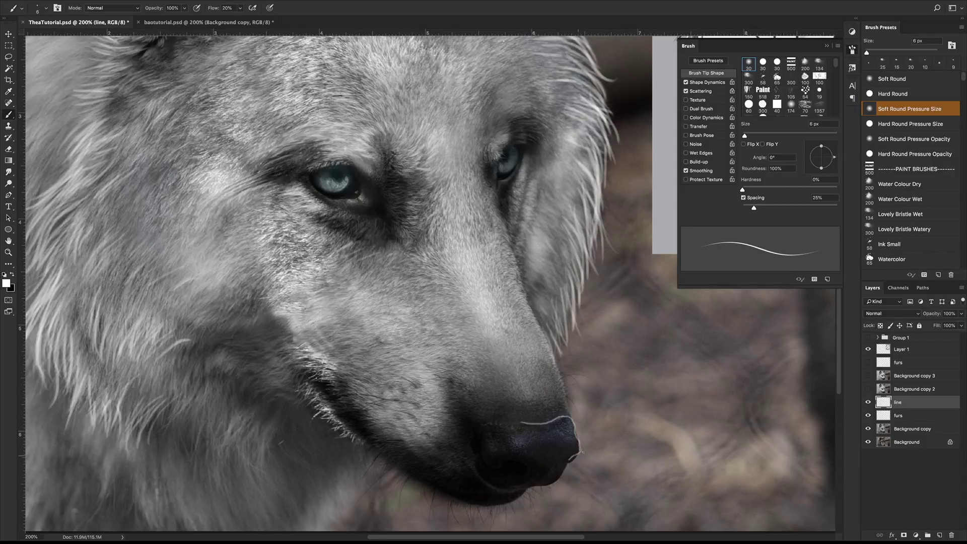
key(ctrl+z)
drag(560, 476, 543, 485)
key(ctrl+z)
mouse_move(522, 495)
mouse_down()
mouse_move(482, 506)
mouse_move(428, 494)
mouse_up()
key(ctrl+z)
drag(519, 423, 478, 424)
key(ctrl+z)
drag(474, 470, 498, 487)
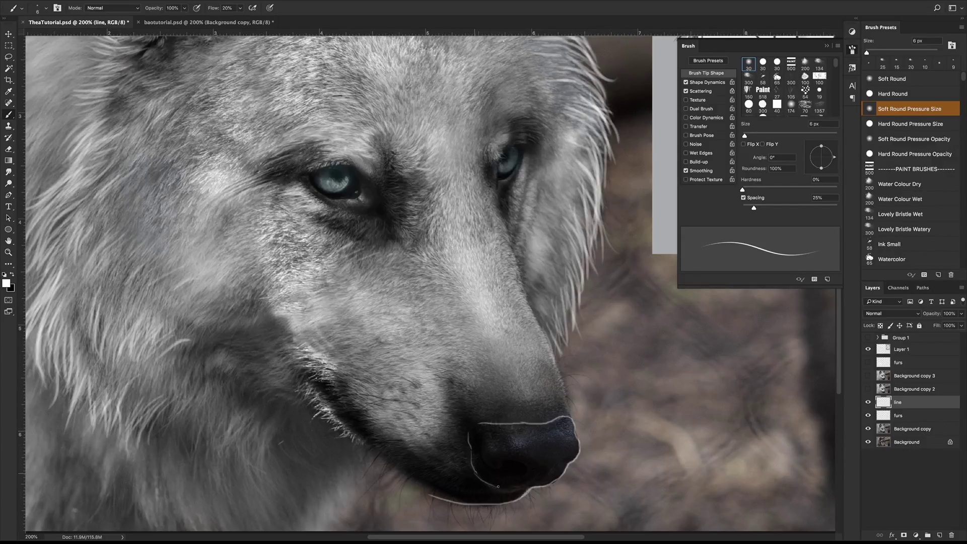
drag(506, 463, 522, 467)
- Draw thin white contour lines down the bridge and the near side of the muzzle
drag(525, 400, 501, 314)
drag(421, 281, 443, 356)
key(super+z)
drag(419, 277, 455, 348)
drag(434, 307, 454, 366)
key(alt+super+z)
key(alt+super+z)
drag(437, 296, 459, 361)
key(alt+super+z)
mouse_move(437, 283)
mouse_down()
mouse_move(464, 357)
mouse_move(463, 382)
mouse_up()
key(super+z)
key(super+z)
drag(426, 276, 460, 356)
- Trace a thin white line along the far edge of the muzzle down to the nose
drag(516, 261, 562, 381)
key(super+z)
key(super+z)
mouse_move(569, 392)
mouse_down()
mouse_move(568, 364)
mouse_move(551, 355)
mouse_move(567, 405)
mouse_up()
key(super+z)
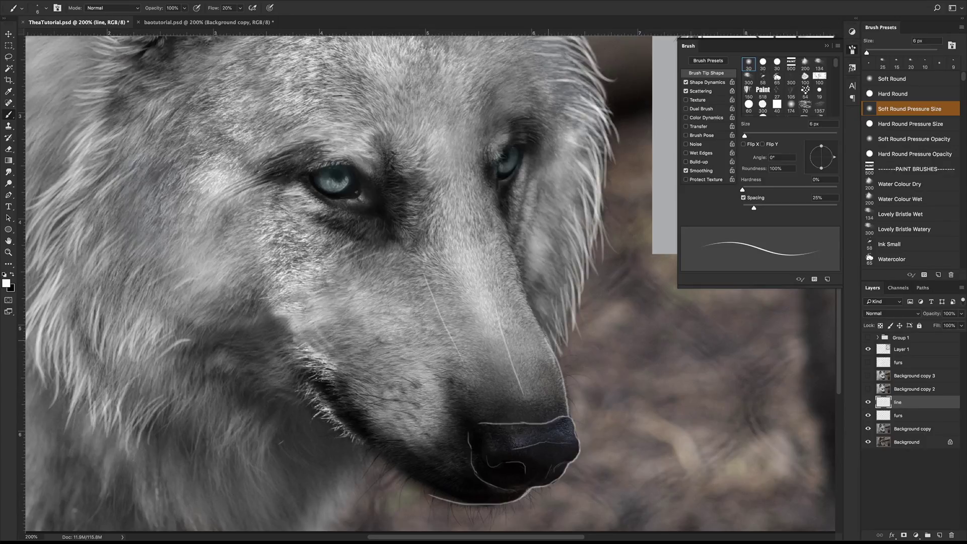
drag(544, 338, 517, 265)
- Draw a thin white line along the jaw from the corner of the mouth toward the chin
drag(334, 391, 397, 453)
key(super+z)
mouse_move(335, 391)
mouse_down()
mouse_move(378, 447)
mouse_move(443, 500)
mouse_up()
mouse_move(295, 370)
mouse_down()
mouse_move(322, 403)
mouse_move(275, 390)
mouse_move(264, 400)
mouse_move(291, 399)
mouse_move(268, 397)
mouse_up()
key(super+alt+z)
key(super+alt+z)
key(super+alt+z)
key(super+minus)
key(super+minus)
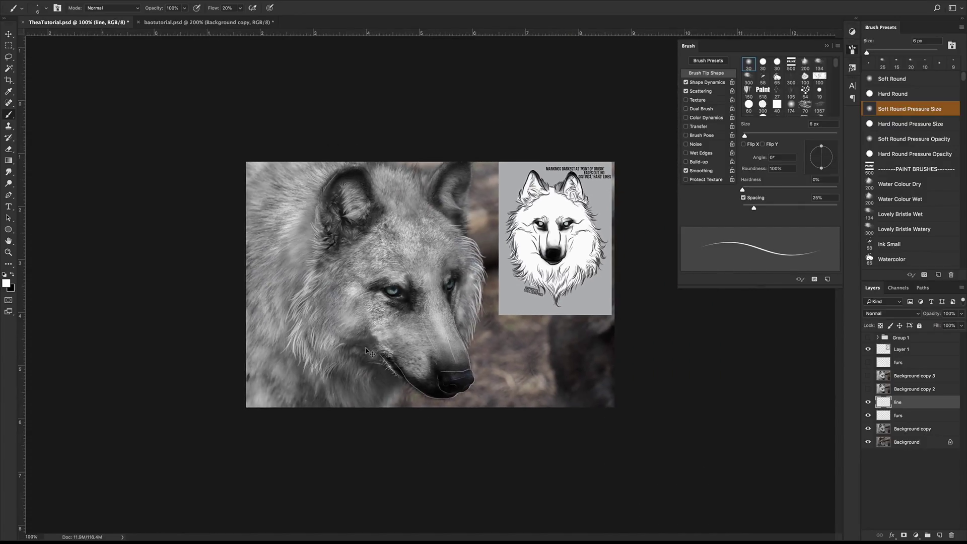
- Trace the outer rim of the near ear with thin white lines over its top and inner side
key(super+plus)
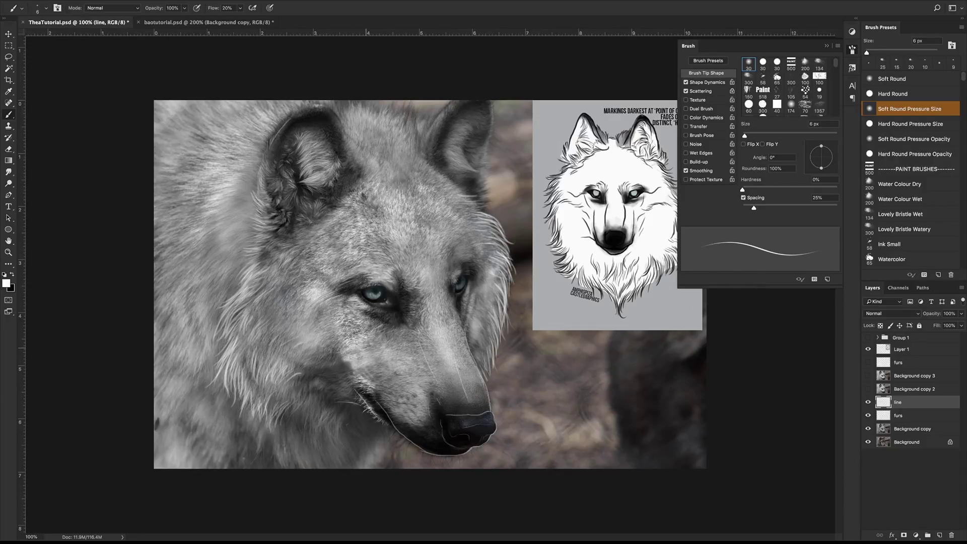
key(super+plus)
scroll(389, 352, up, 10)
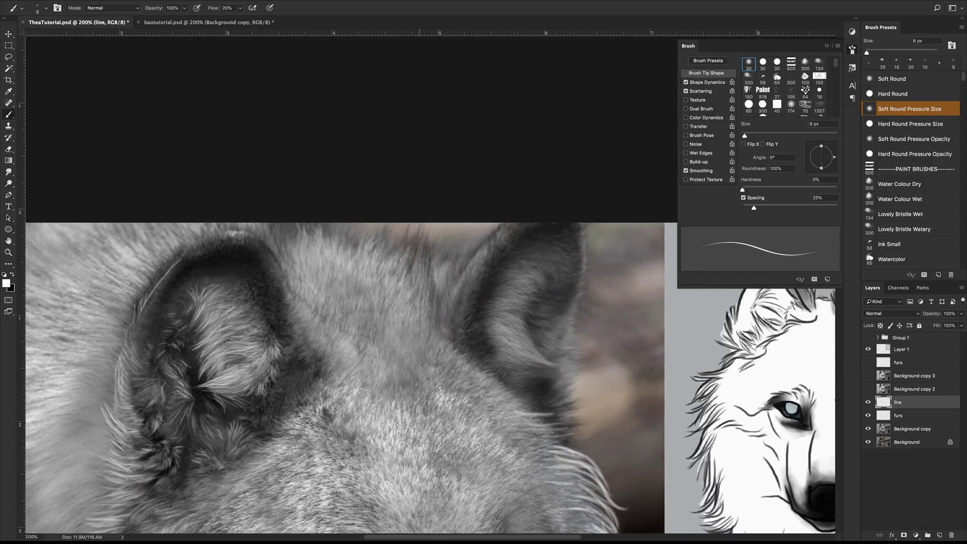
drag(263, 244, 300, 319)
drag(243, 231, 174, 258)
- Trace the outer edges and inner fold of the far ear with thin white lines
drag(500, 227, 451, 284)
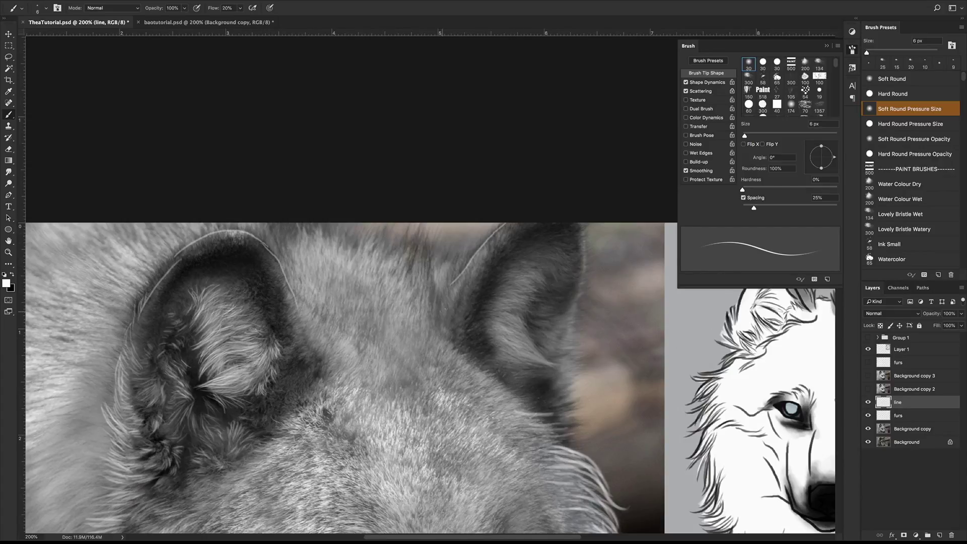
drag(543, 223, 481, 300)
drag(585, 235, 569, 340)
key(ctrl+z)
drag(572, 303, 586, 223)
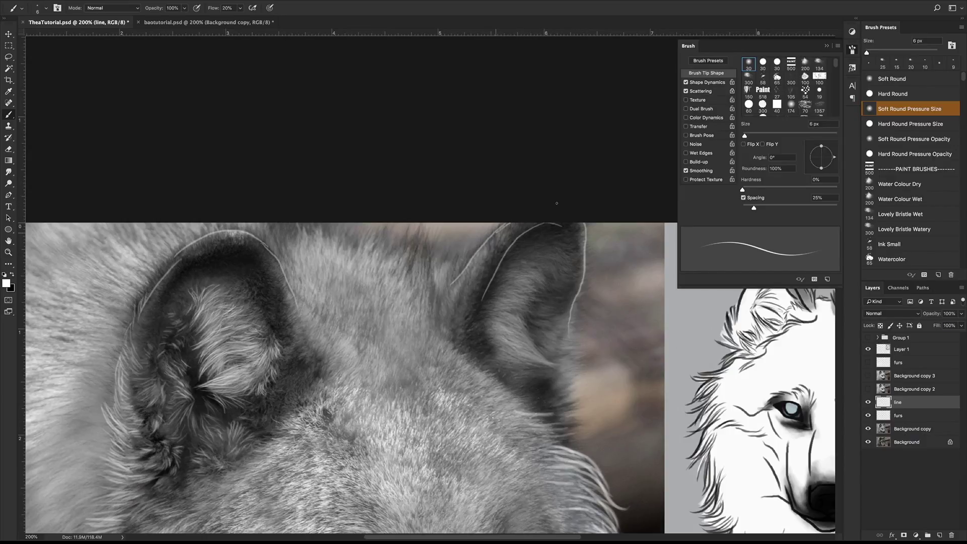
- Draw a thin white line along the inside of the near ear's rim
drag(195, 263, 243, 253)
key(super+z)
mouse_move(187, 267)
mouse_down()
mouse_move(221, 250)
mouse_move(273, 271)
mouse_up()
key(super+minus)
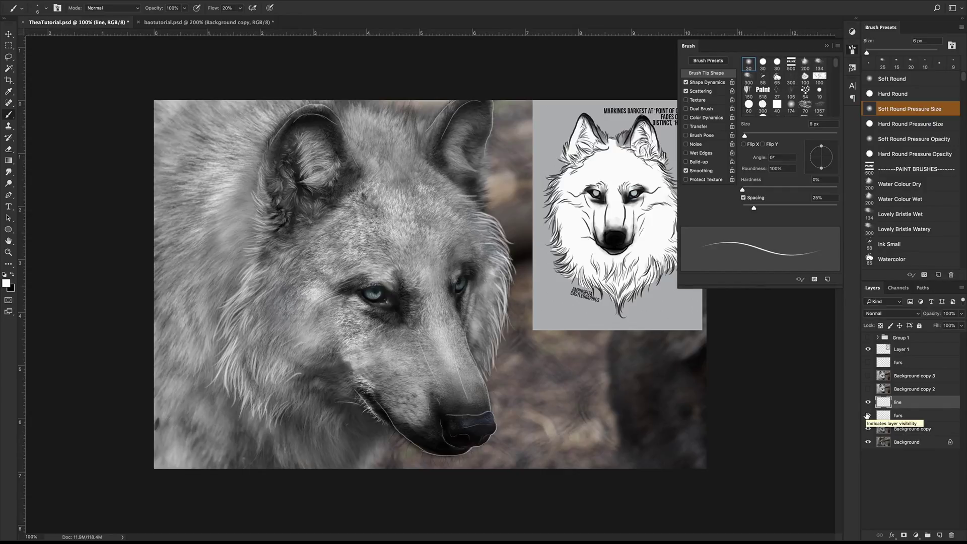
mouse_move(327, 264)
mouse_down()
mouse_move(349, 243)
mouse_move(321, 271)
mouse_up()
mouse_move(383, 339)
mouse_down()
mouse_move(315, 327)
mouse_move(296, 310)
mouse_up()
mouse_move(243, 188)
mouse_down()
mouse_move(209, 242)
mouse_move(211, 273)
mouse_move(225, 201)
mouse_up()
drag(352, 132, 402, 103)
key(ctrl+z)
key(ctrl+z)
key(ctrl+z)
key(ctrl+z)
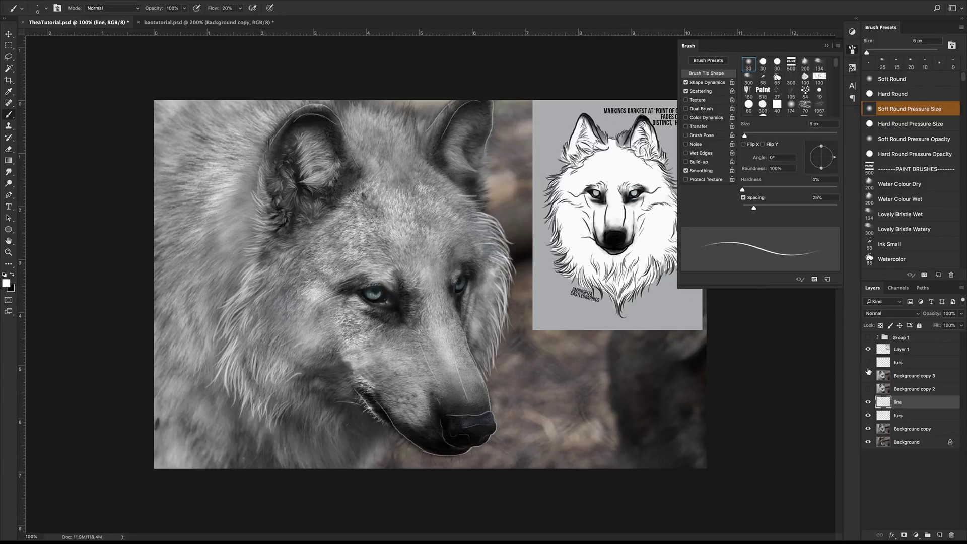
- Hide the line and furs layers and toggle furs back on to compare the wolf with and without the painted strokes
click(867, 414)
click(867, 402)
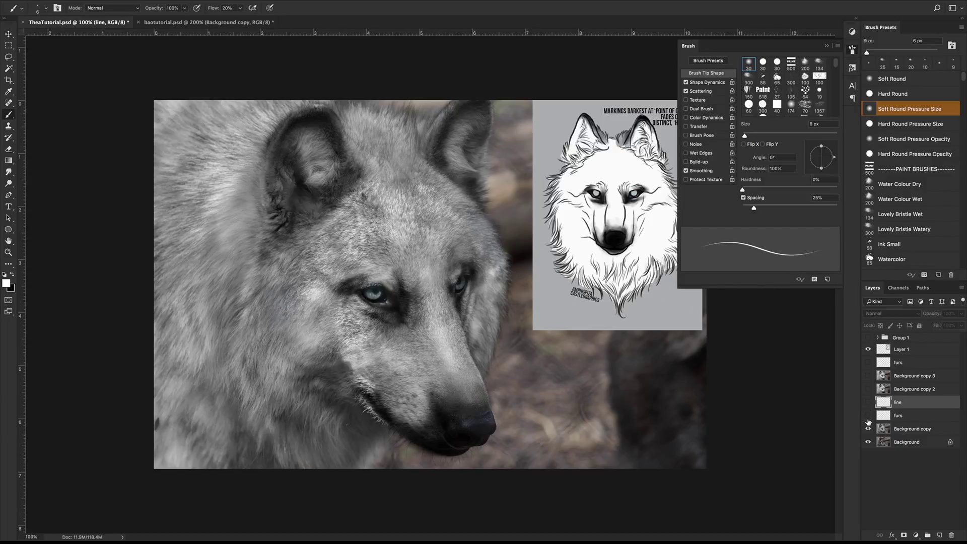
click(867, 418)
click(868, 416)
click(867, 416)
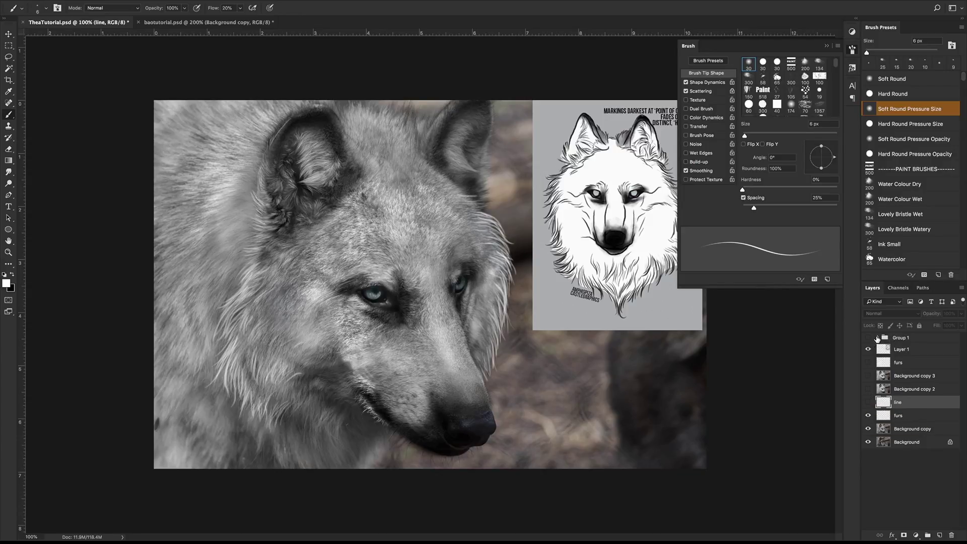
- Show and expand Group 1, and compare the finished image with and without Layer 3 copy
click(868, 337)
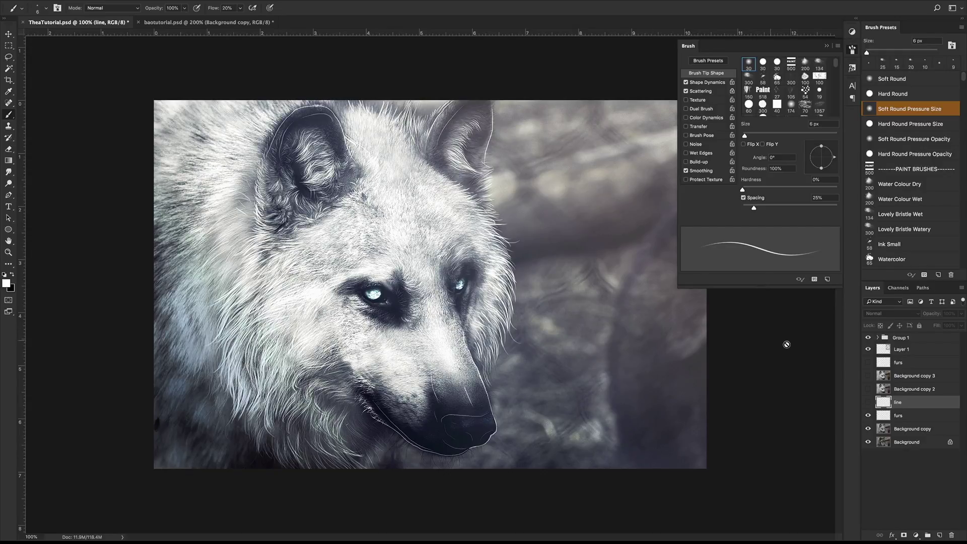
click(877, 337)
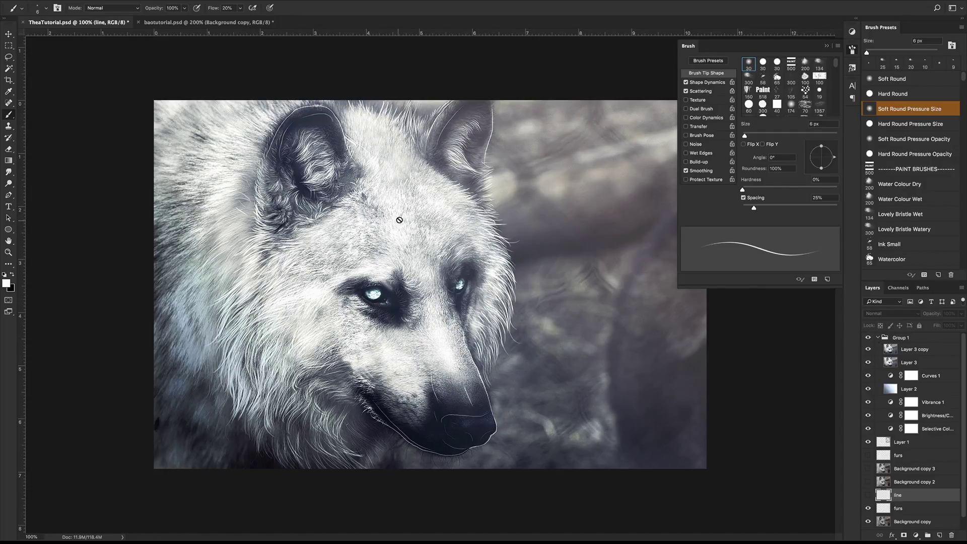
click(868, 349)
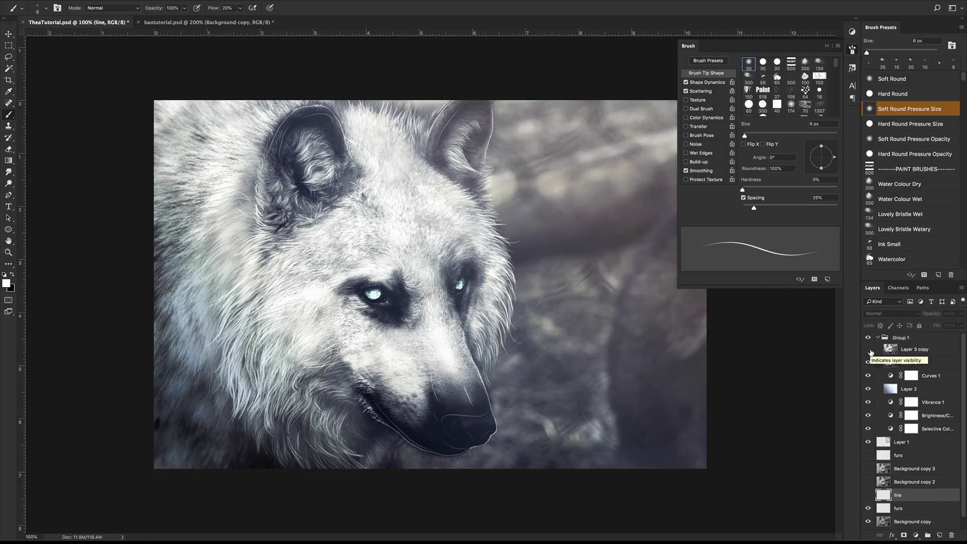
click(869, 350)
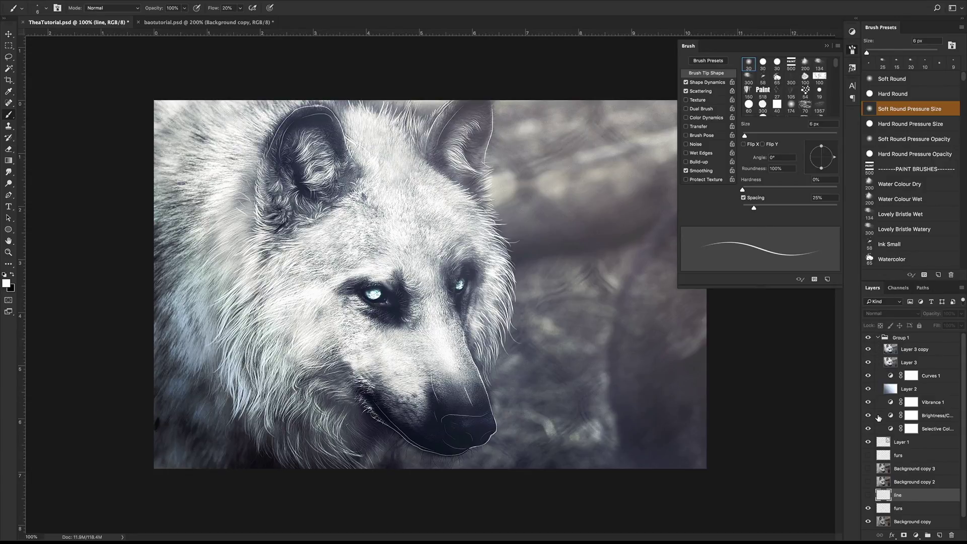
- Hide all the layers inside Group 1 and collapse the group
drag(868, 354, 869, 433)
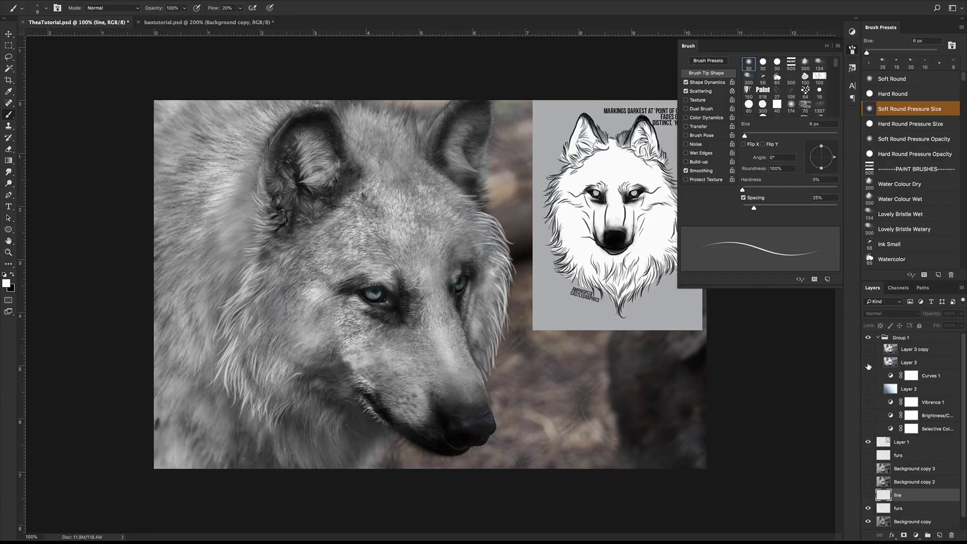
click(878, 338)
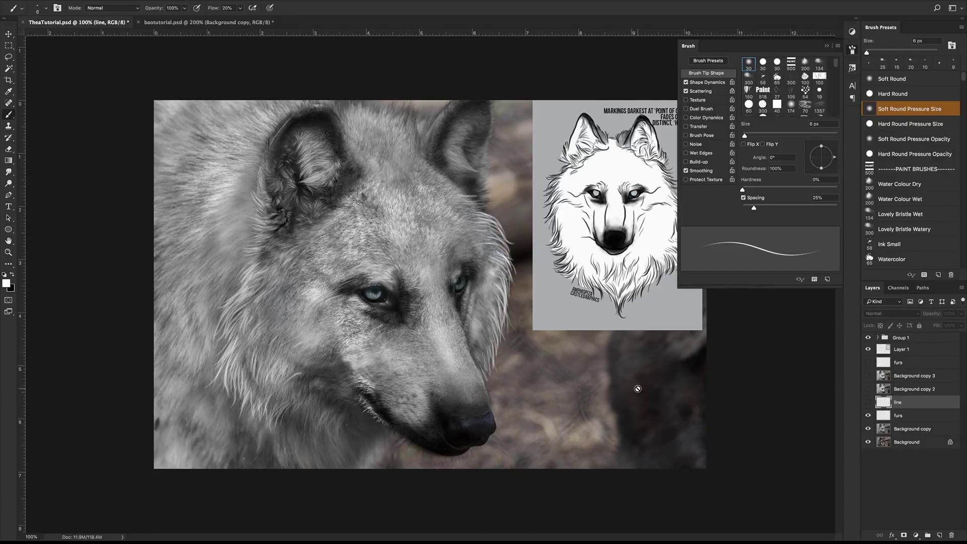